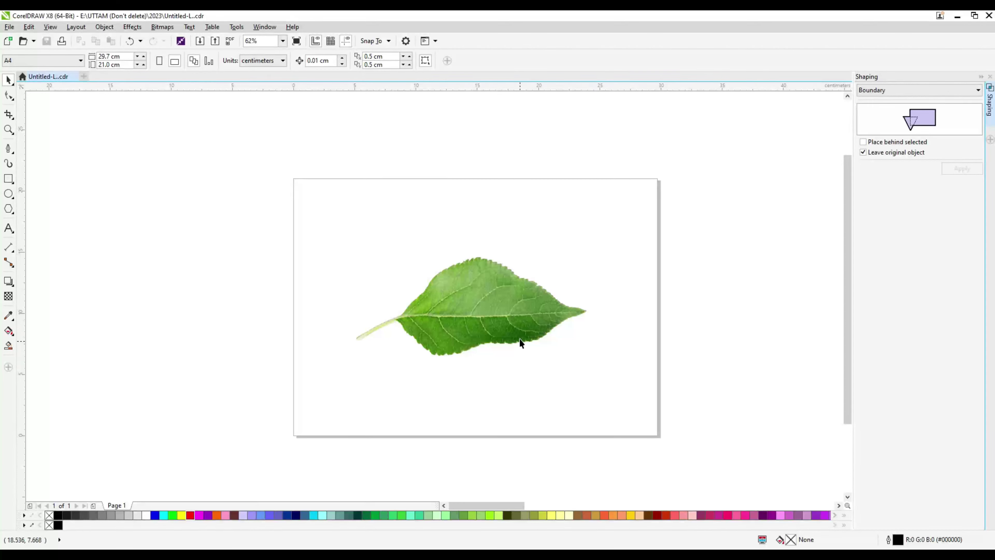
- Create a boundary outline shape around the leaf photo with a 0.5 mm outline
scroll(516, 316, "up", 2)
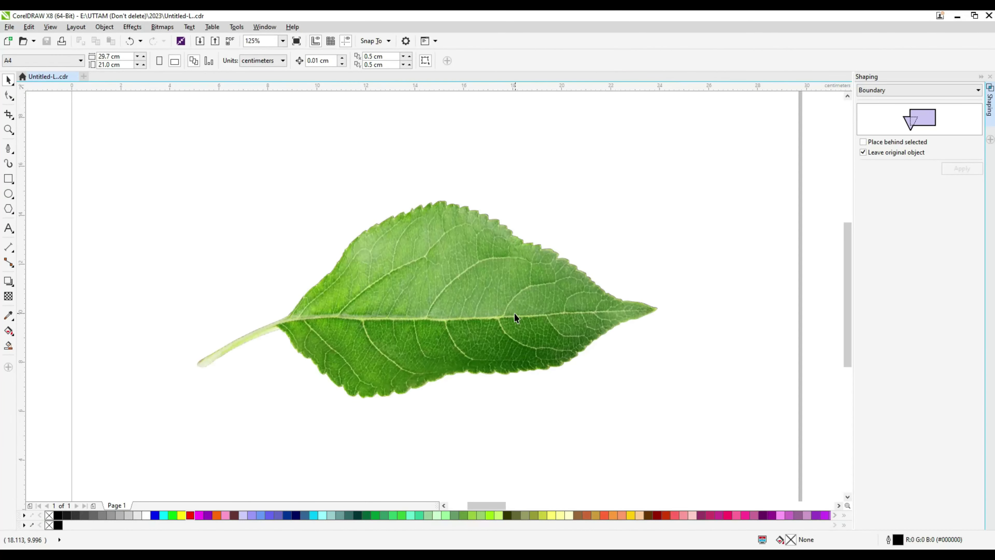
left_click(467, 308)
left_click(963, 168)
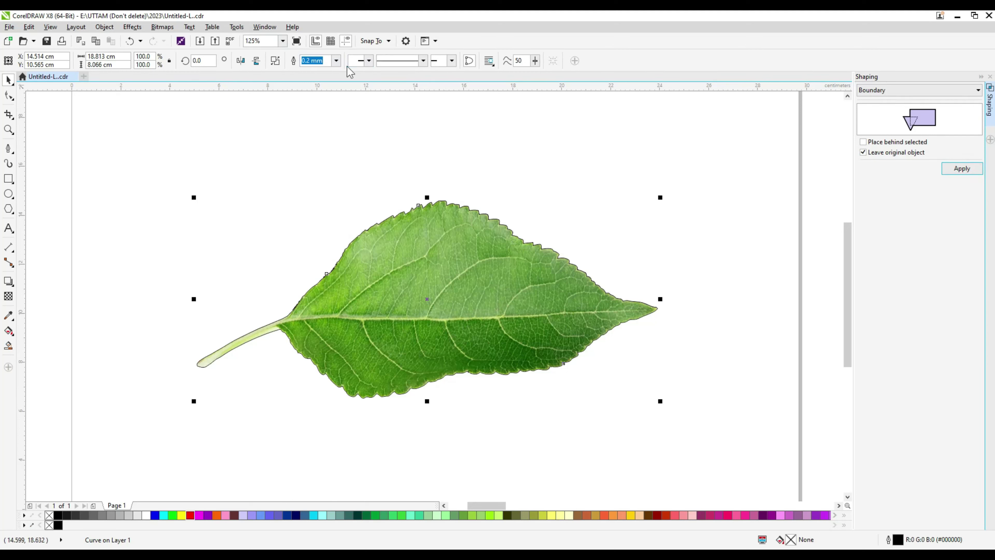
left_click(336, 60)
left_click(319, 113)
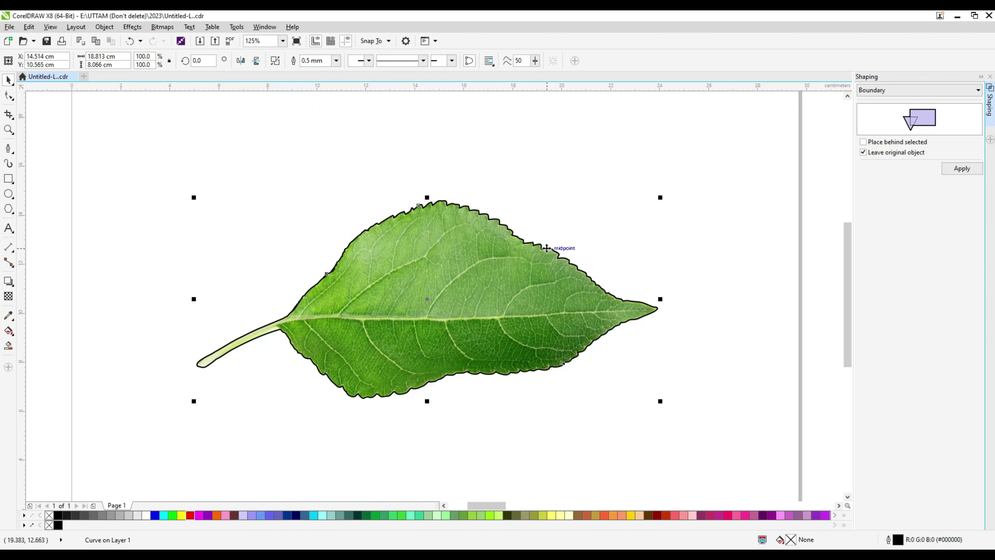
- Send the boundary shape to the back of the layer and thicken its outline to 2.0 mm
right_click(546, 248)
mouse_move(591, 418)
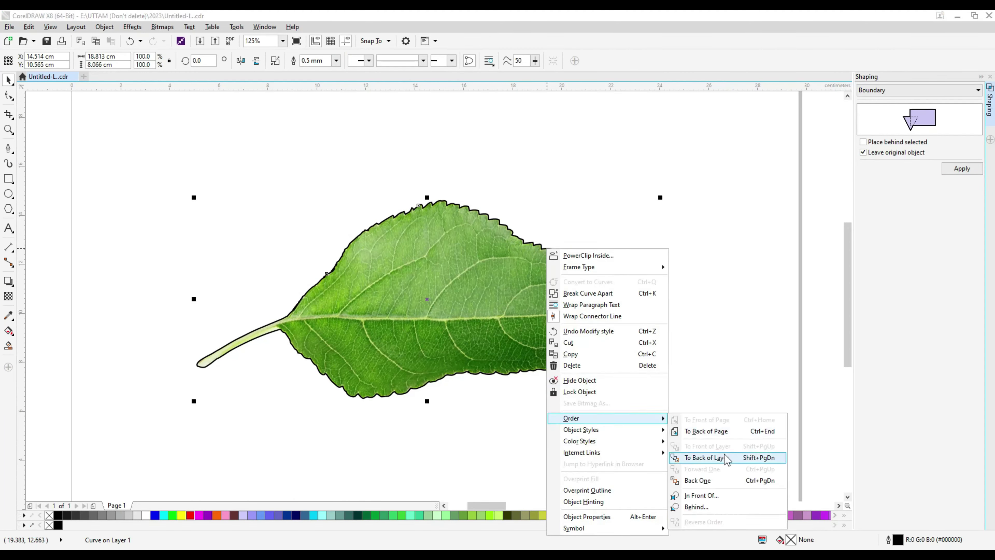
left_click(722, 456)
left_click(336, 61)
left_click(318, 135)
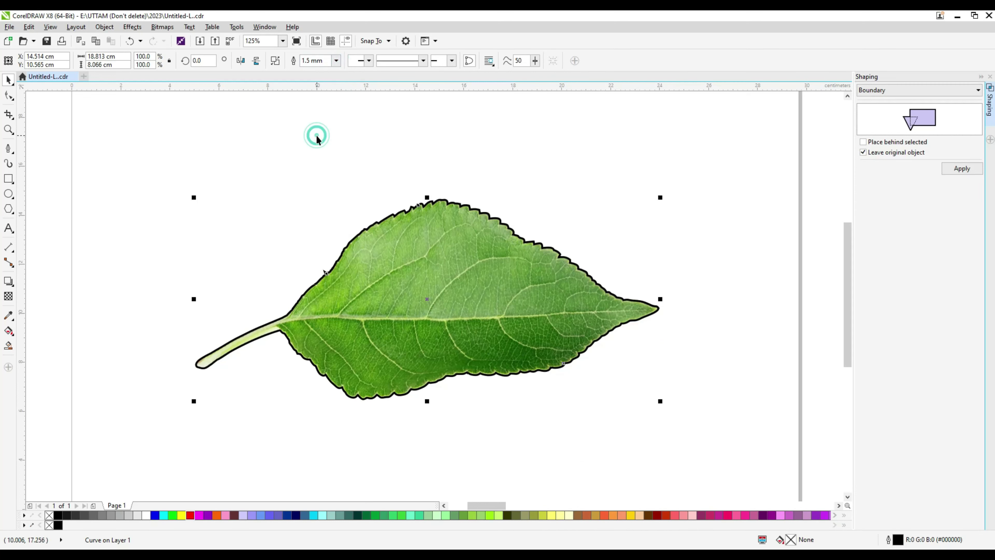
left_click(336, 60)
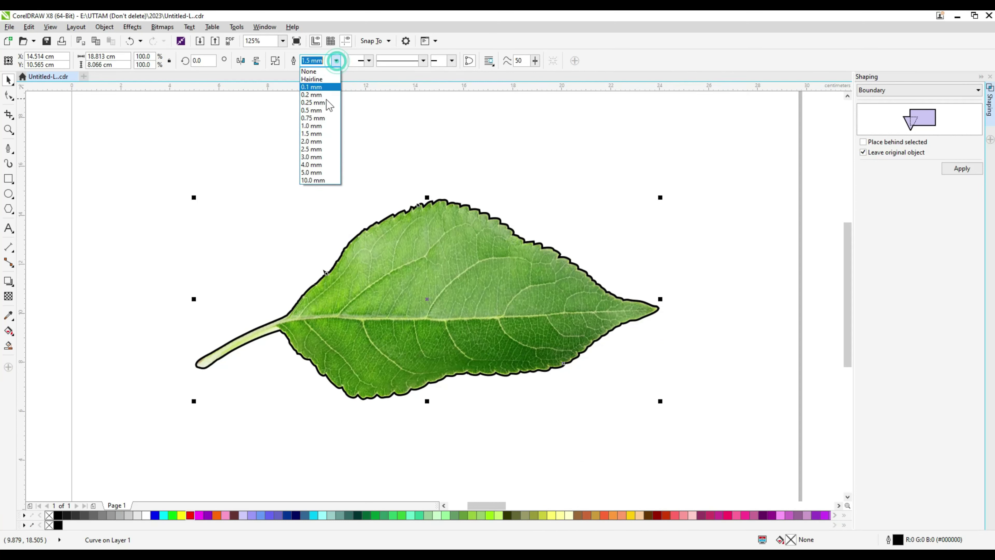
left_click(319, 142)
left_click(490, 142)
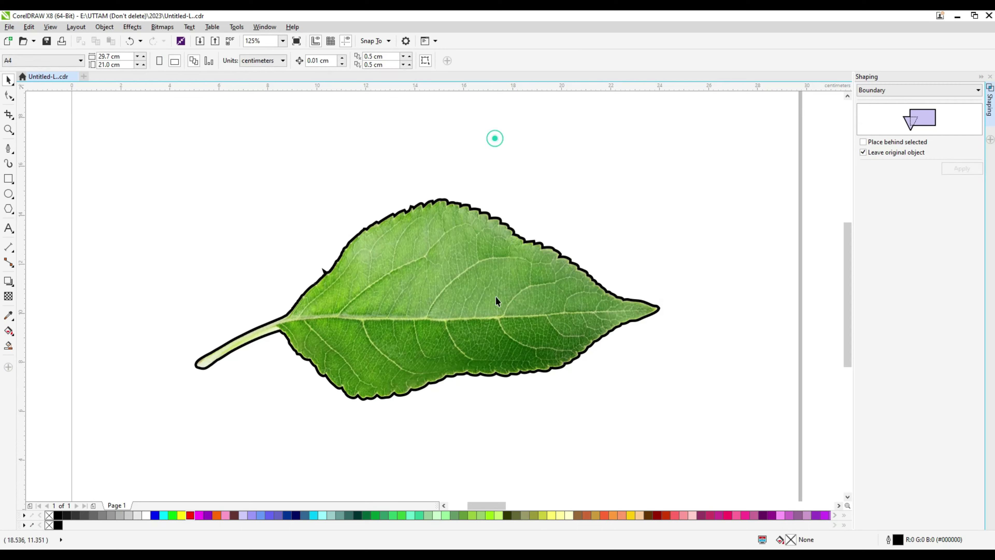
scroll(496, 291, "down", 2)
- Delete the stray spike node and the small hole from the leaf's outline shape
scroll(487, 279, "up", 3)
scroll(308, 271, "up", 3)
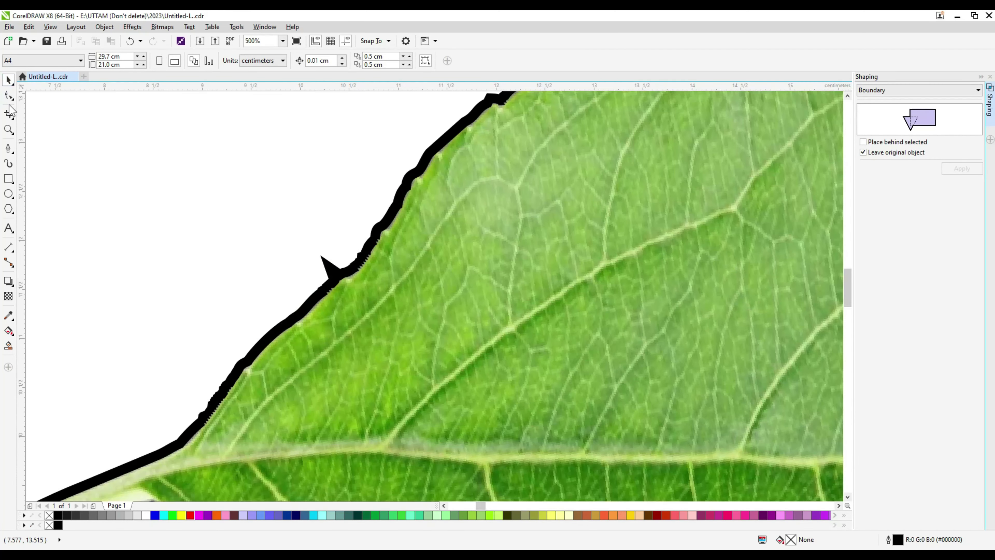
left_click(343, 285)
scroll(333, 277, "up", 3)
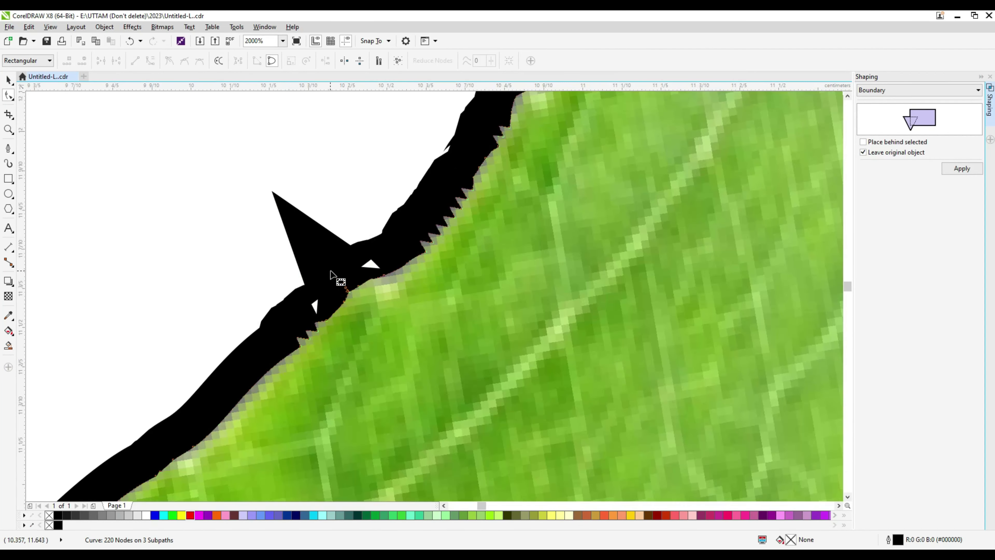
key("Delete")
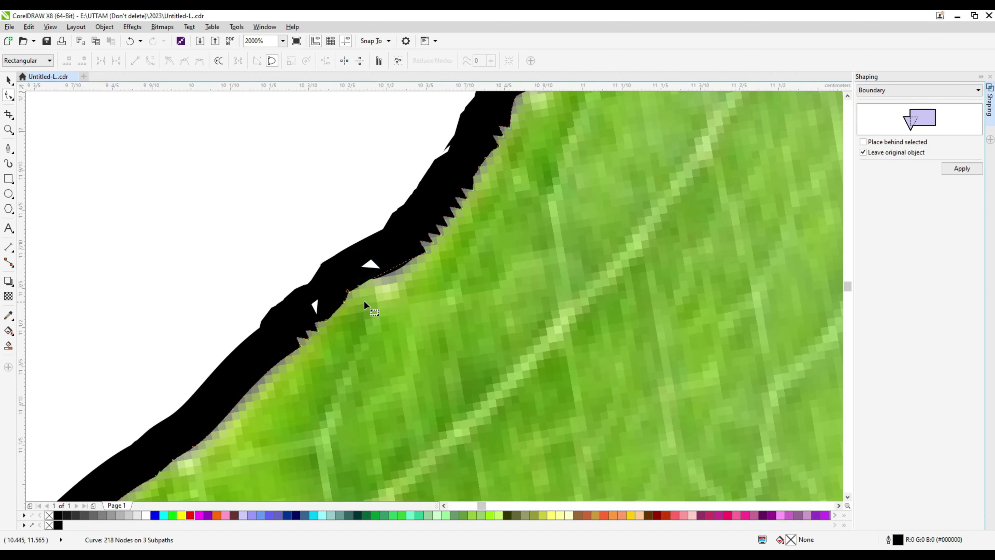
left_click(346, 283)
key("Delete")
scroll(345, 300, "down", 3)
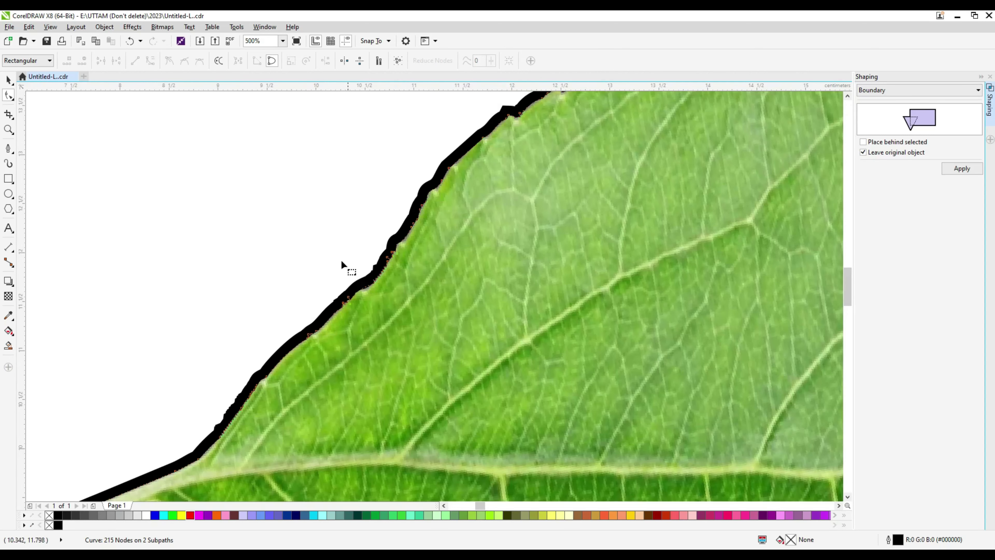
scroll(340, 259, "down", 3)
- Fill the leaf's outline shape with solid black, keeping it in place
left_click(8, 81)
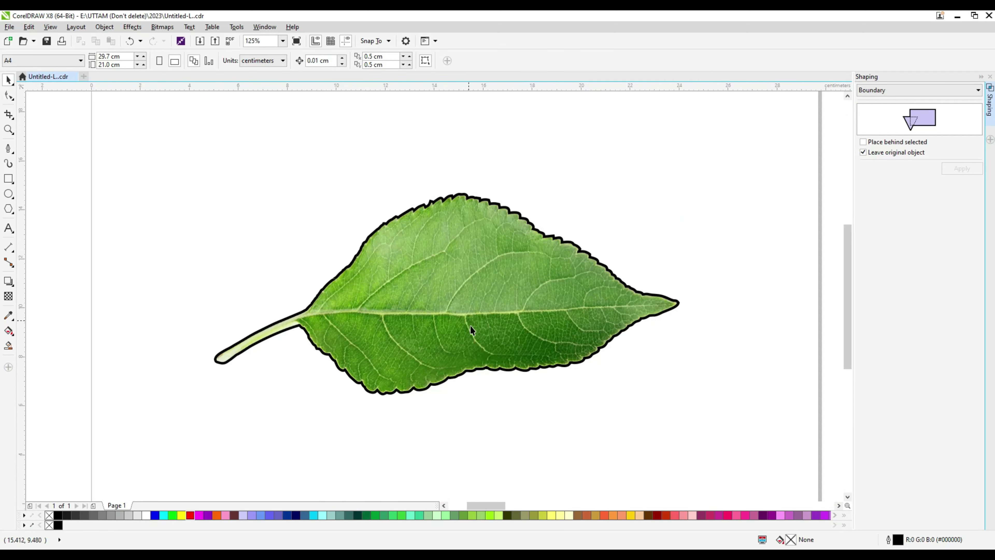
scroll(455, 376, "up", 2)
left_click_drag(455, 396, 437, 437)
key("ctrl+z")
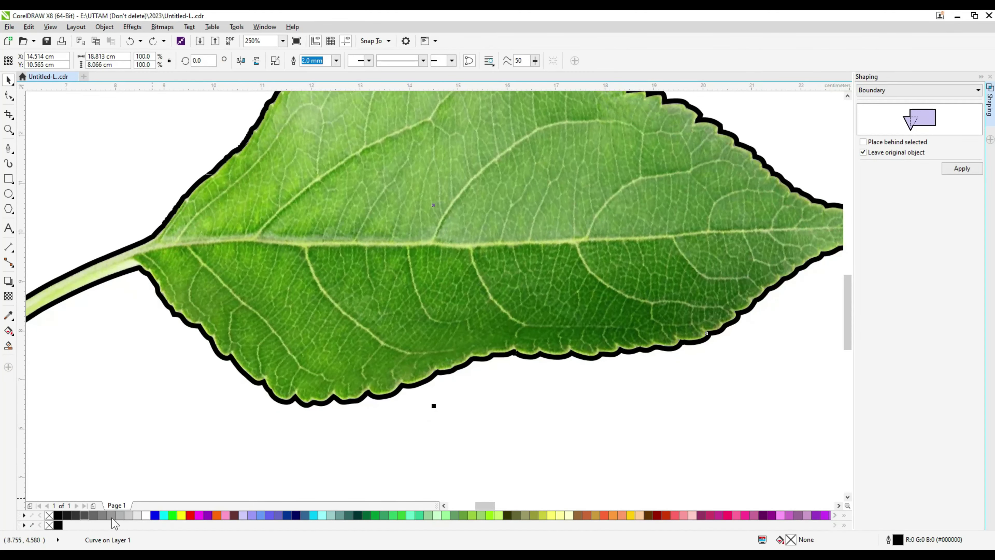
left_click(59, 527)
left_click_drag(391, 397, 438, 422)
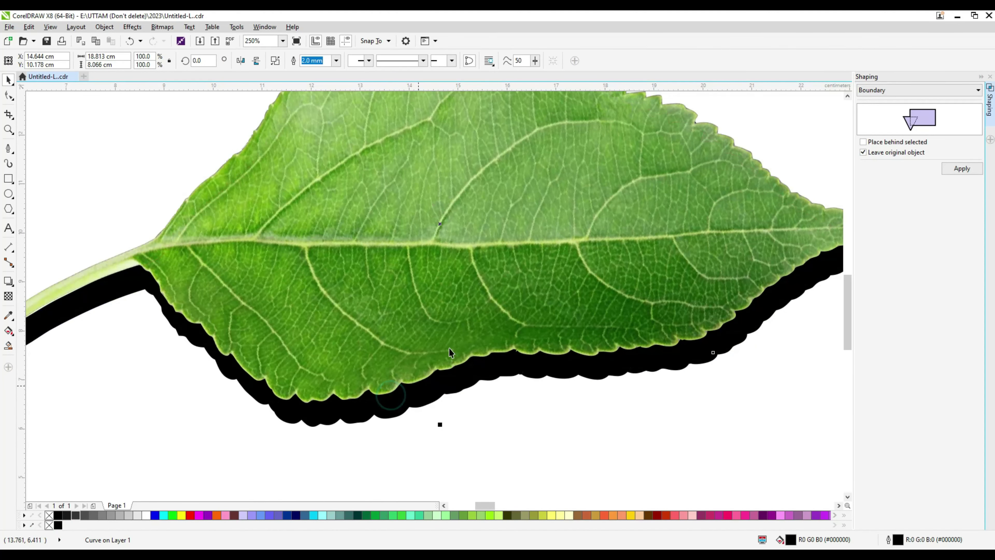
key("ctrl+z")
scroll(448, 347, "down", 2)
left_click(695, 100)
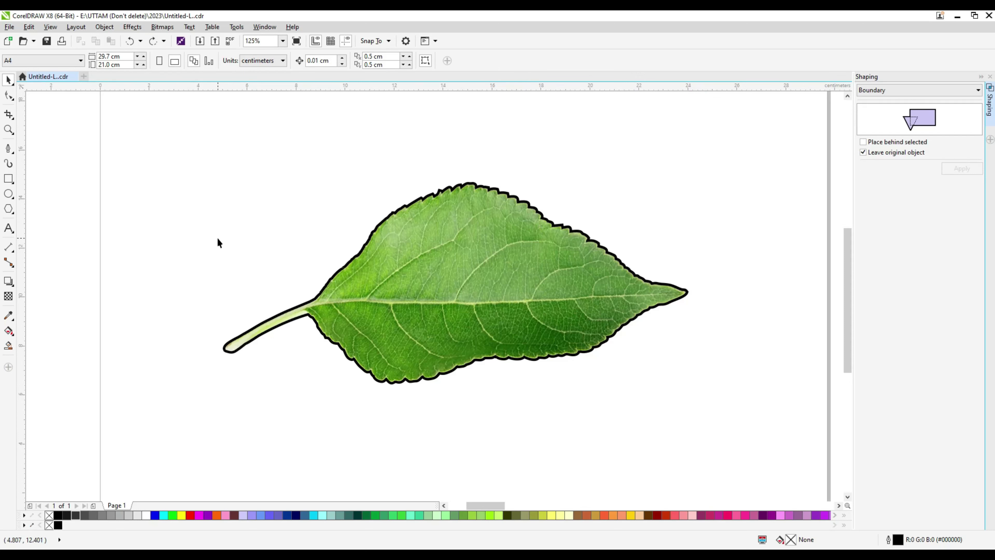
- With the Ellipse tool, draw six small circles of varying size and one oval across the leaf
left_click(8, 194)
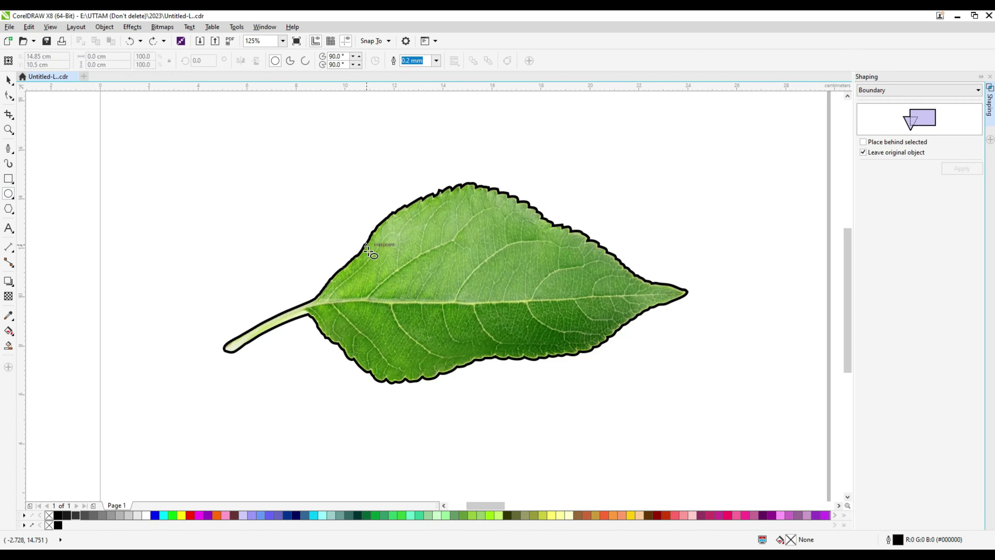
scroll(375, 264, "up", 2)
left_click_drag(401, 234, 463, 281)
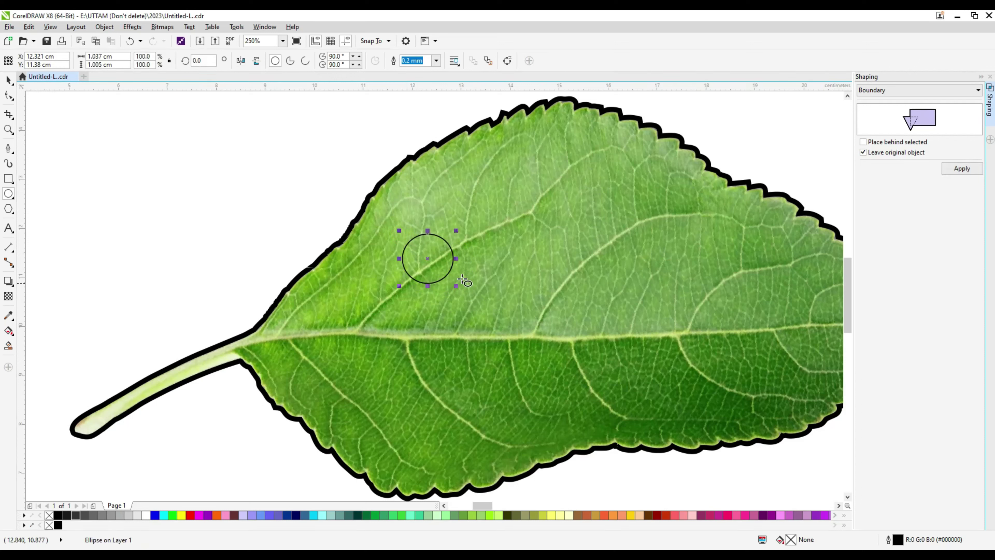
left_click_drag(533, 190, 580, 238)
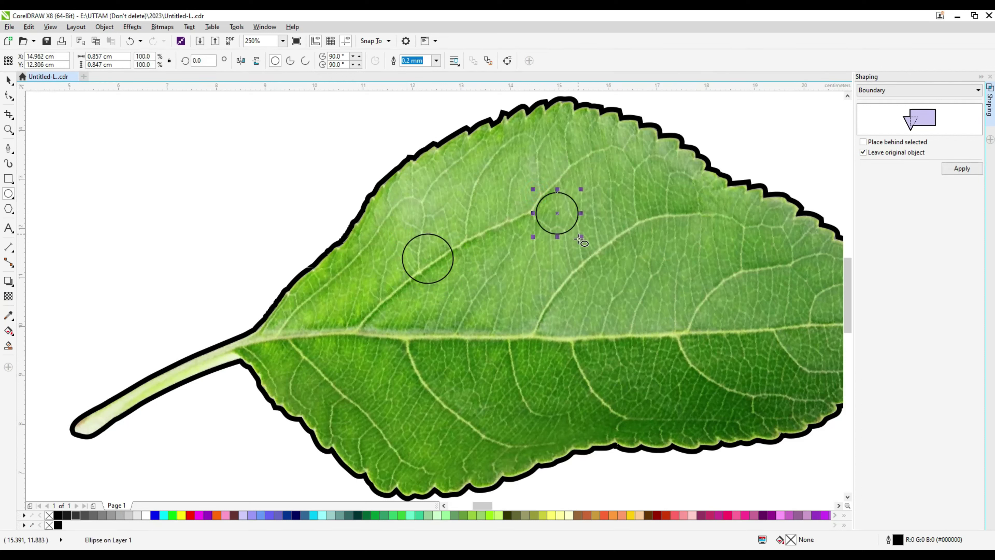
left_click_drag(474, 350, 526, 405)
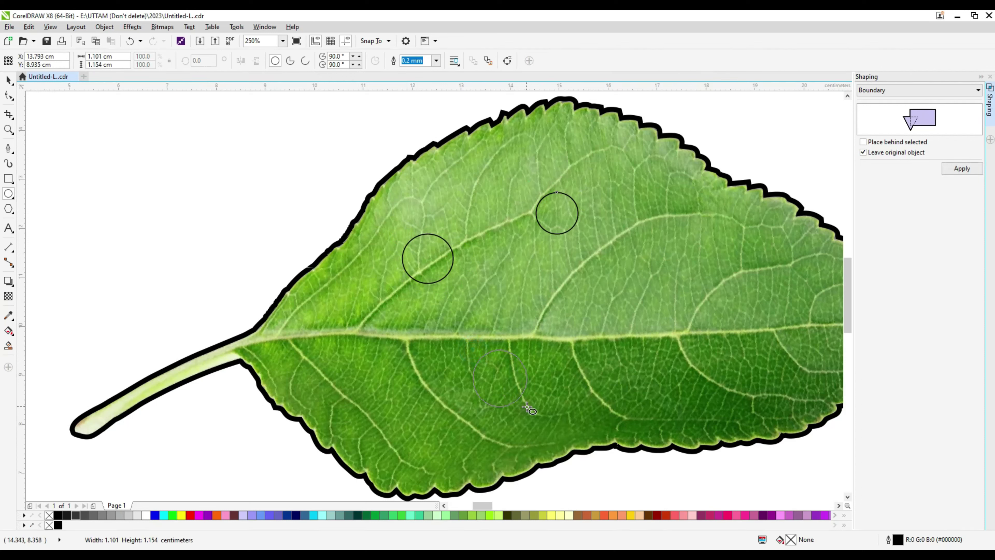
mouse_move(365, 346)
left_mouse_down()
mouse_move(431, 393)
mouse_move(421, 402)
left_mouse_up()
scroll(448, 290, "down", 3)
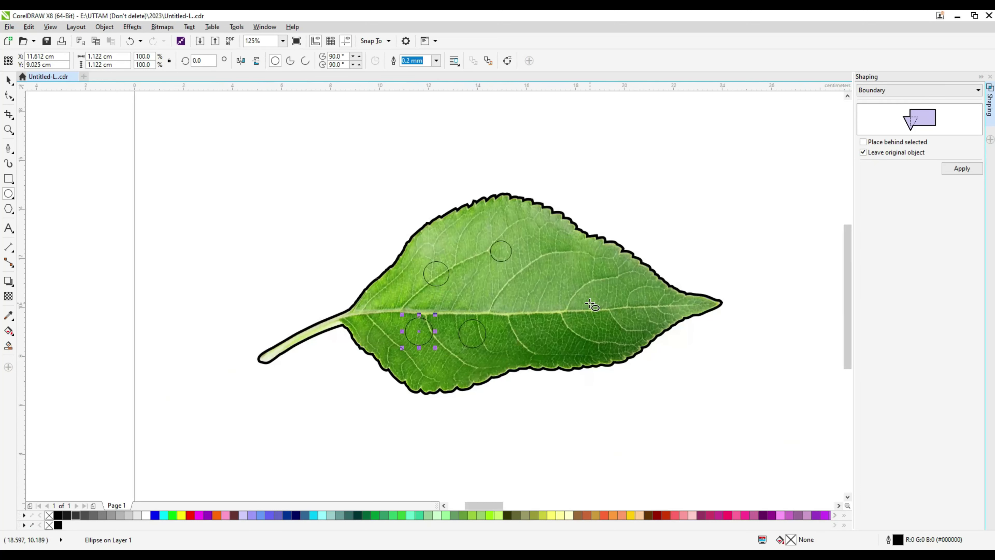
scroll(589, 303, "up", 3)
left_click_drag(428, 261, 456, 290)
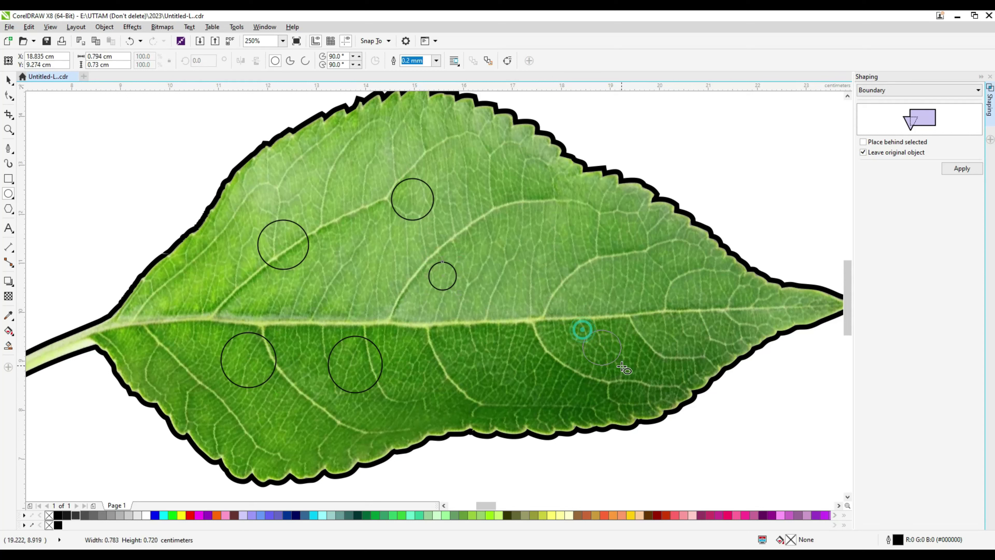
left_click_drag(579, 327, 628, 376)
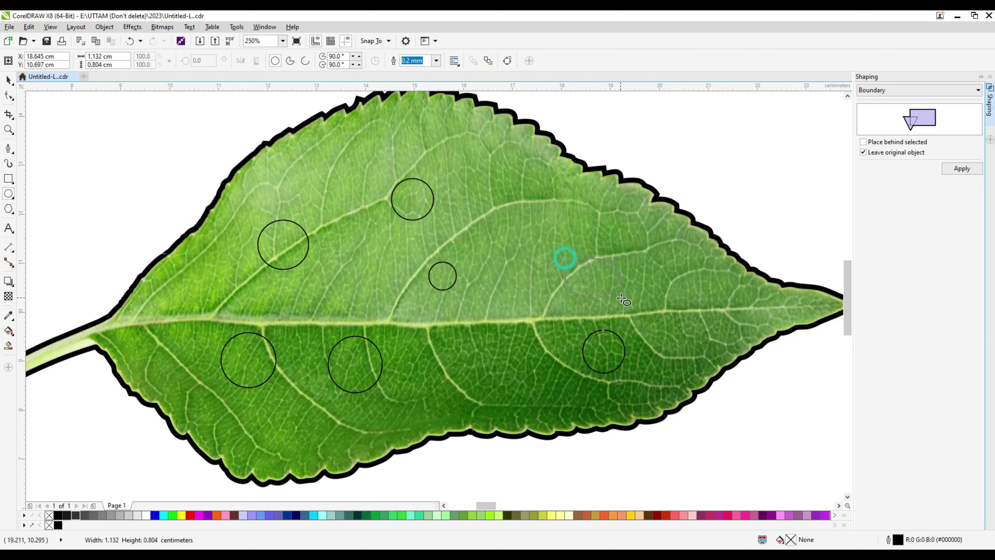
left_click_drag(562, 255, 624, 302)
- Convert the lower-middle circle on the leaf to curves
left_click(8, 96)
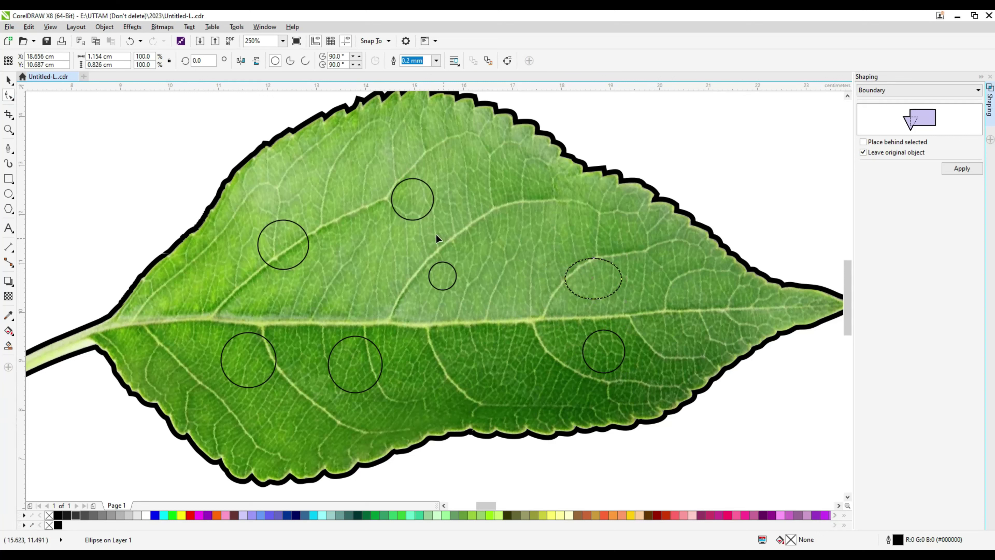
left_click(418, 218)
right_click(419, 220)
left_click(322, 258)
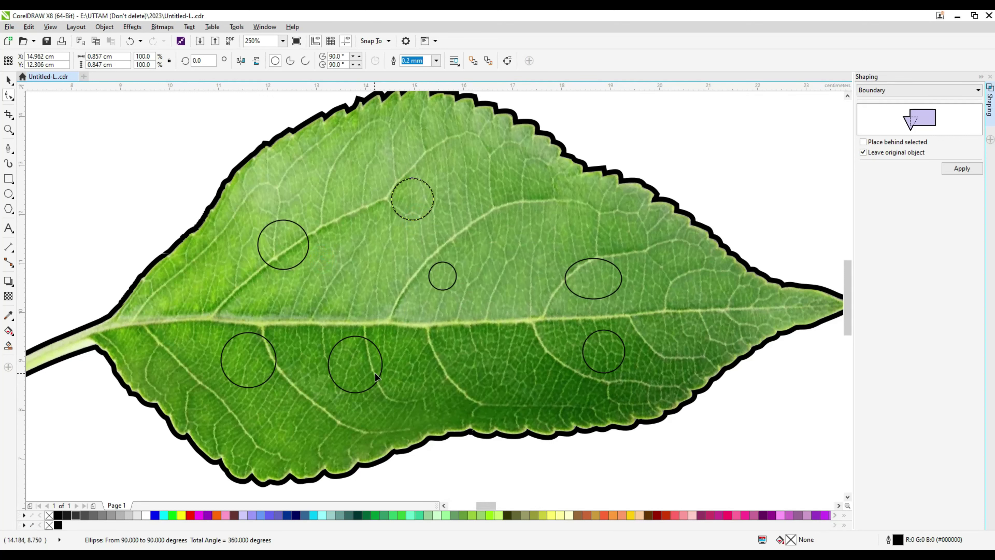
left_click(381, 370)
right_click(382, 370)
left_click(419, 120)
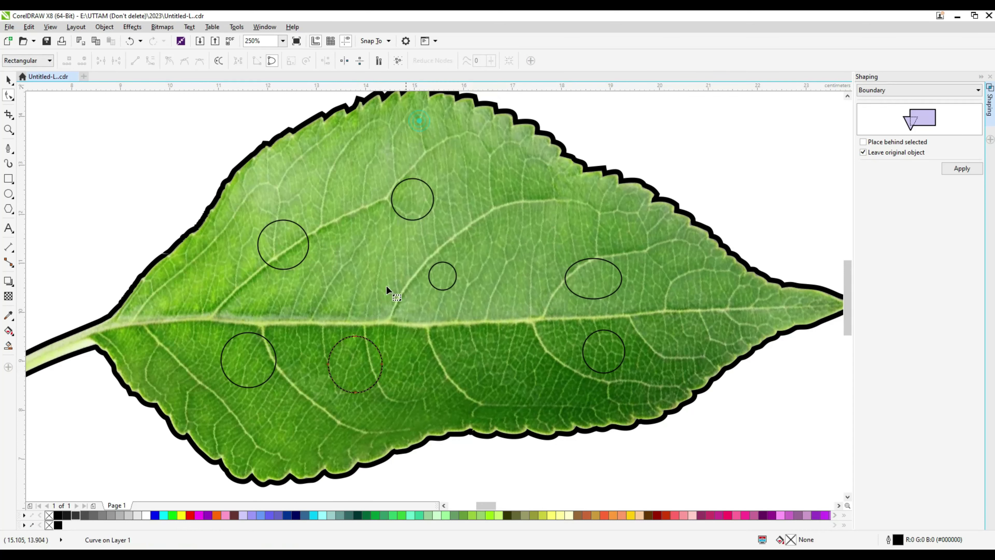
scroll(355, 394, "up", 2)
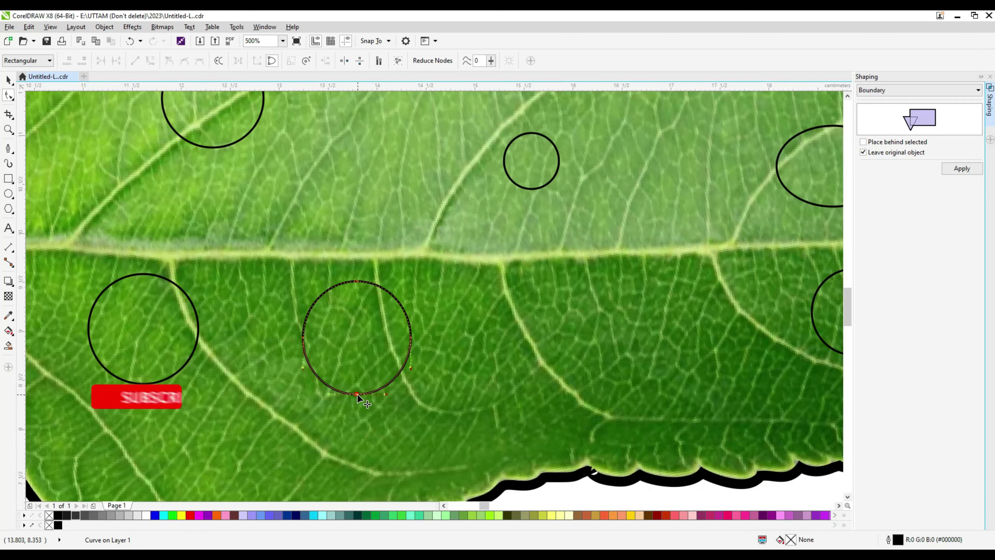
- Drag the drop's bottom down-right, bulge its right side, and remove top nodes to smooth it
left_click_drag(355, 390, 382, 411)
left_click_drag(410, 338, 436, 337)
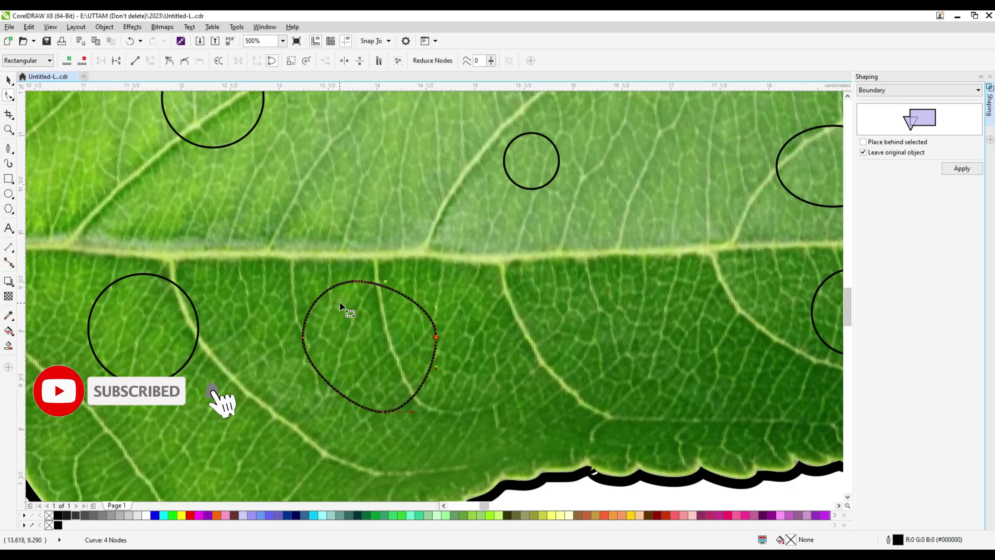
double_click(303, 337)
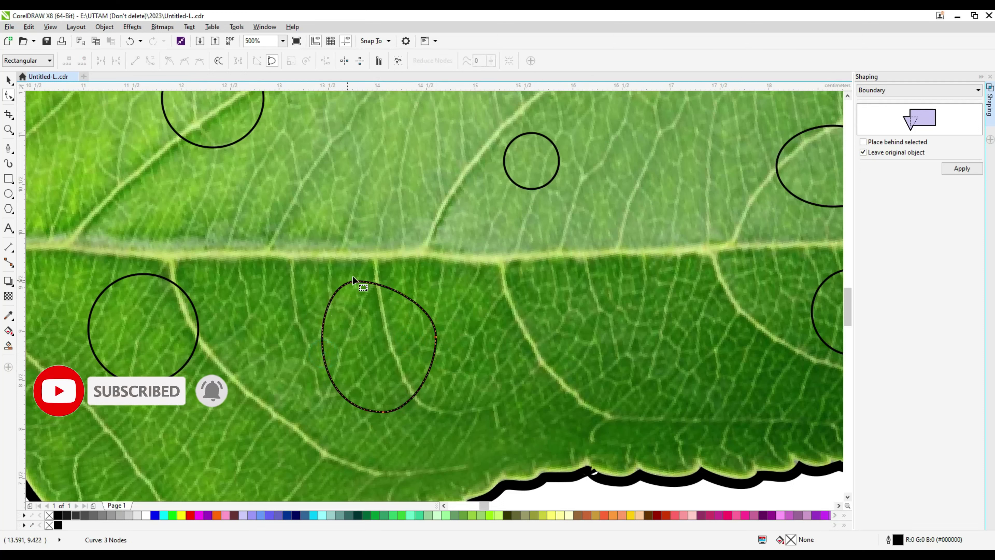
left_click_drag(355, 281, 337, 281)
left_click(351, 307)
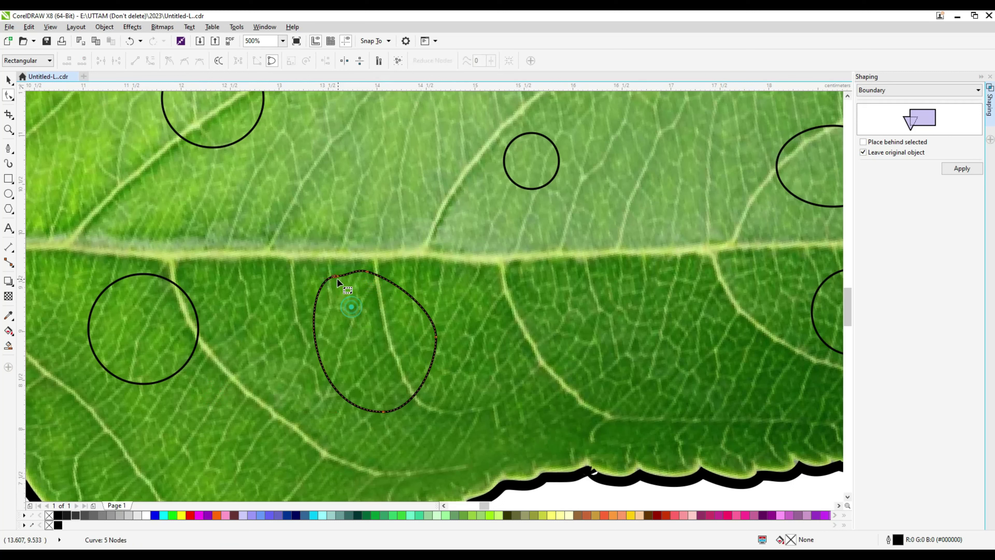
double_click(334, 277)
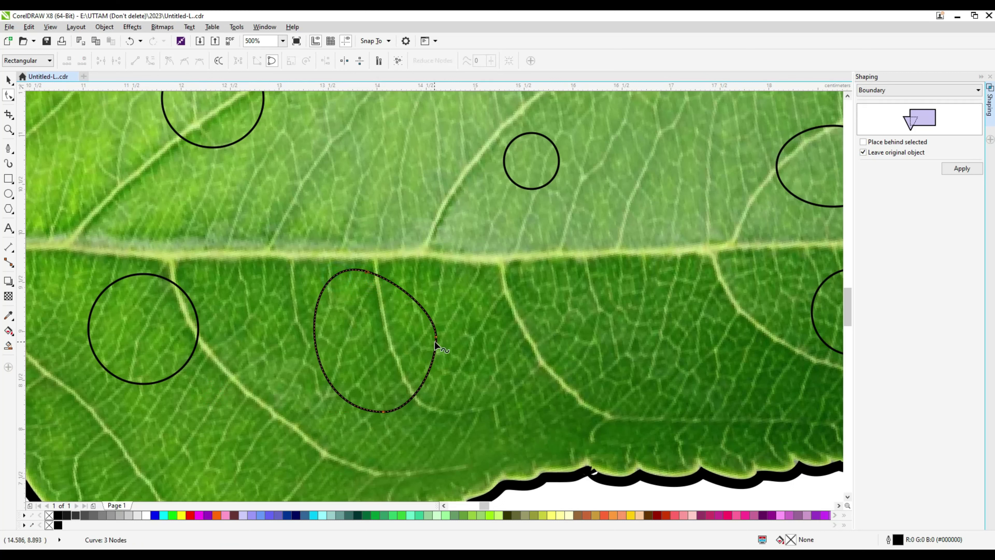
left_click_drag(435, 344, 446, 361)
- Add a node on the drop's left side and pull it outward
left_click(379, 421)
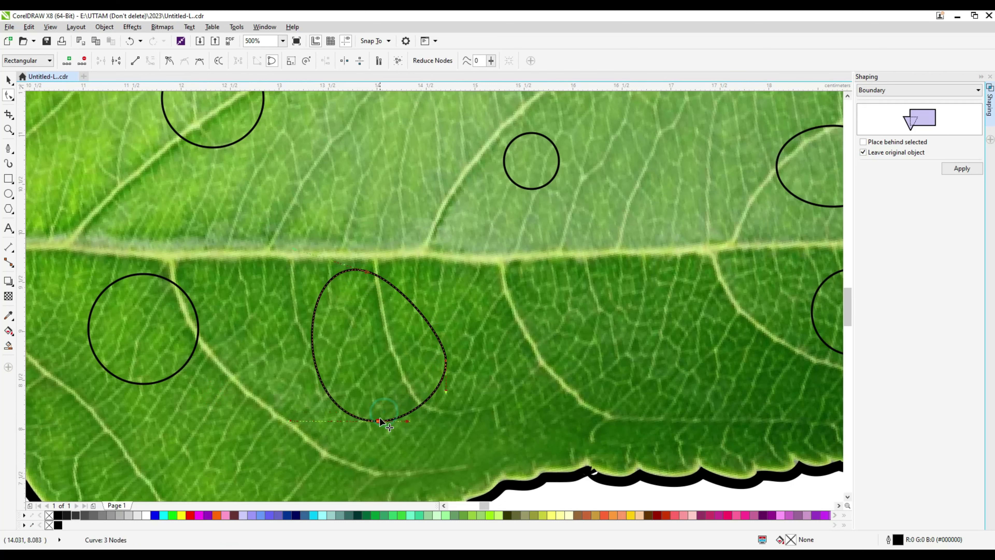
double_click(316, 305)
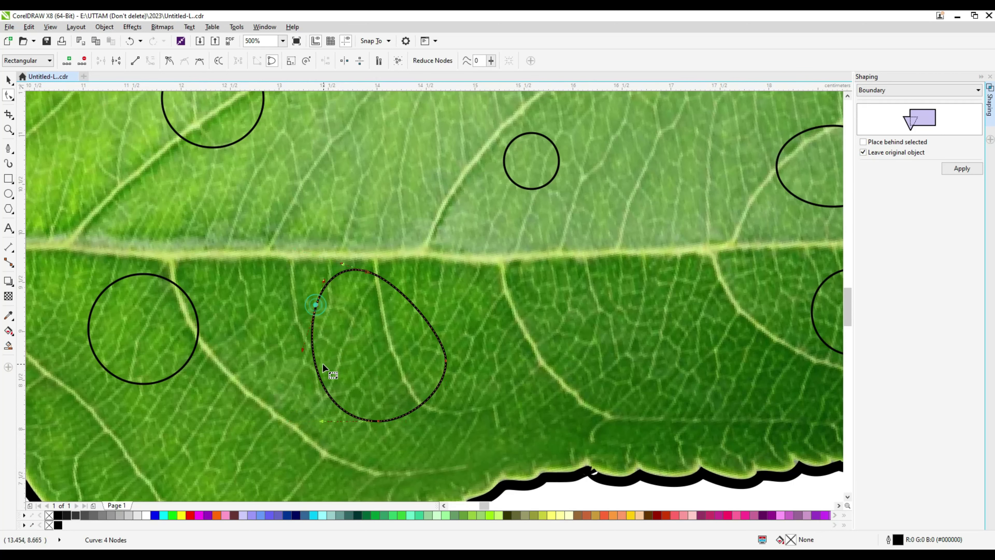
left_click(317, 362)
left_click_drag(316, 305, 306, 306)
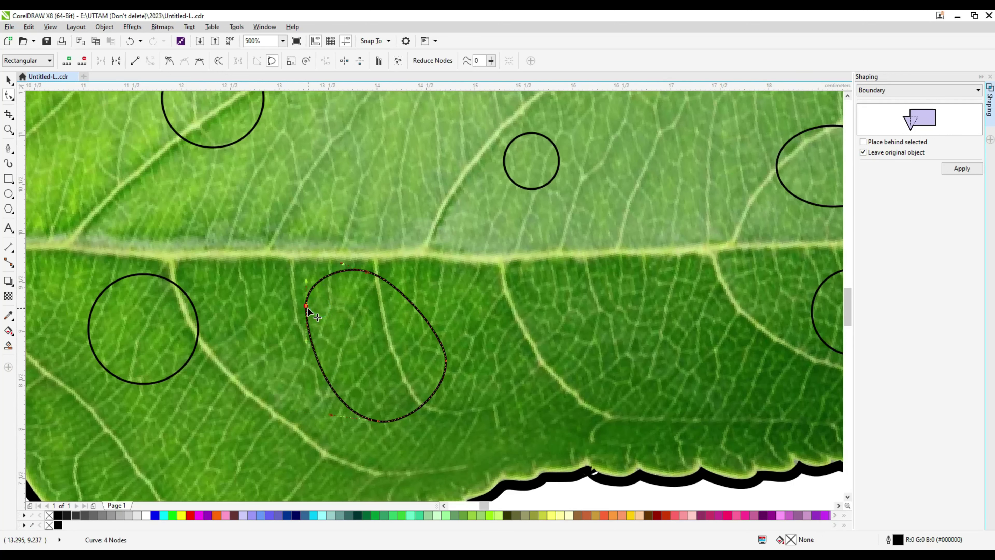
scroll(414, 354, "down", 2)
left_click(431, 357)
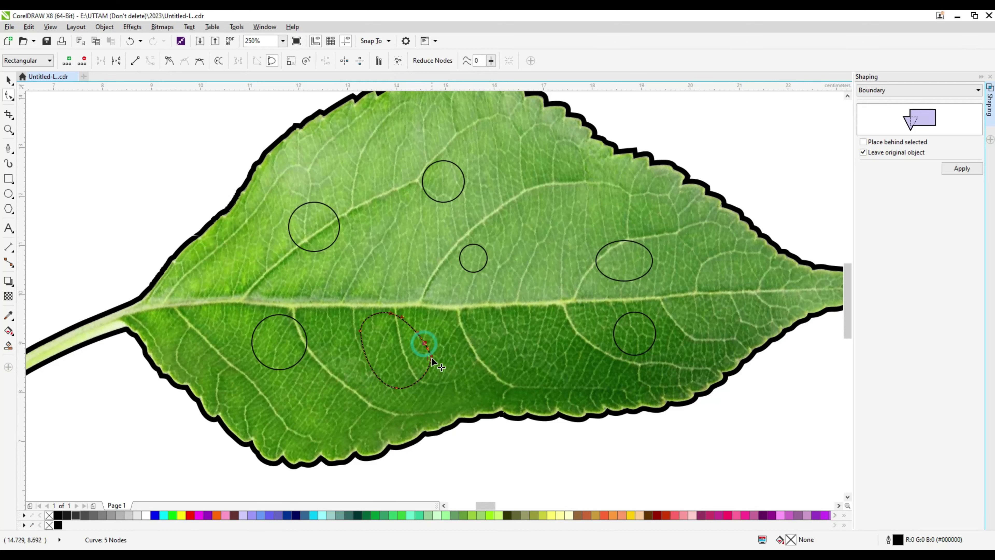
left_click(297, 361)
- Convert the bottom-left circle to curves and reshape it into an irregular drop
scroll(298, 361, "up", 2)
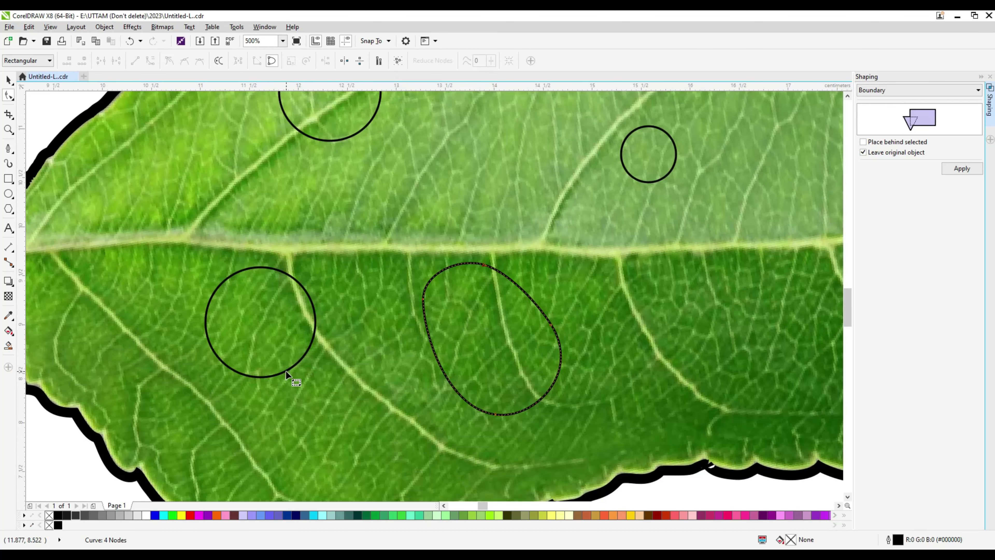
right_click(288, 370)
left_click(335, 120)
left_click_drag(273, 378, 288, 385)
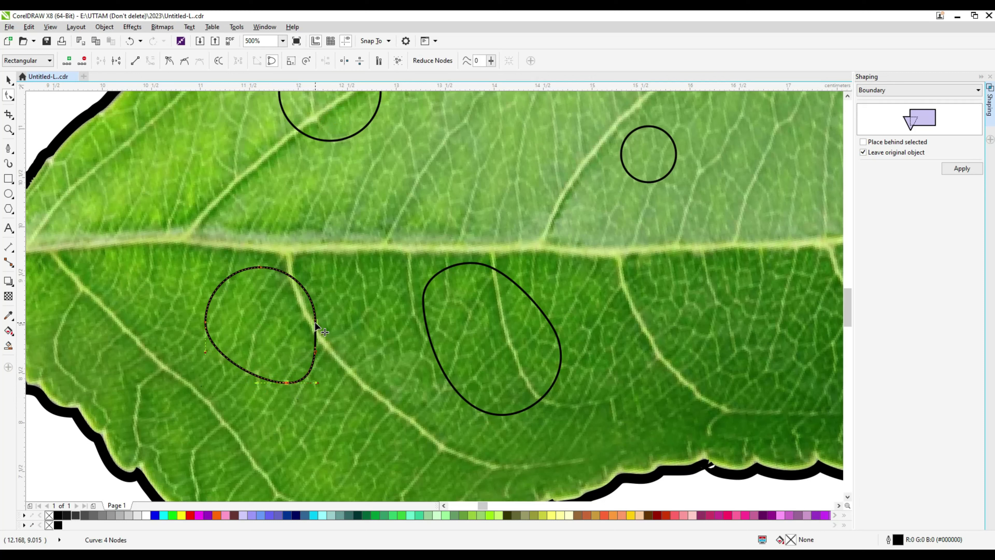
left_click_drag(316, 322, 329, 320)
left_click_drag(261, 267, 242, 274)
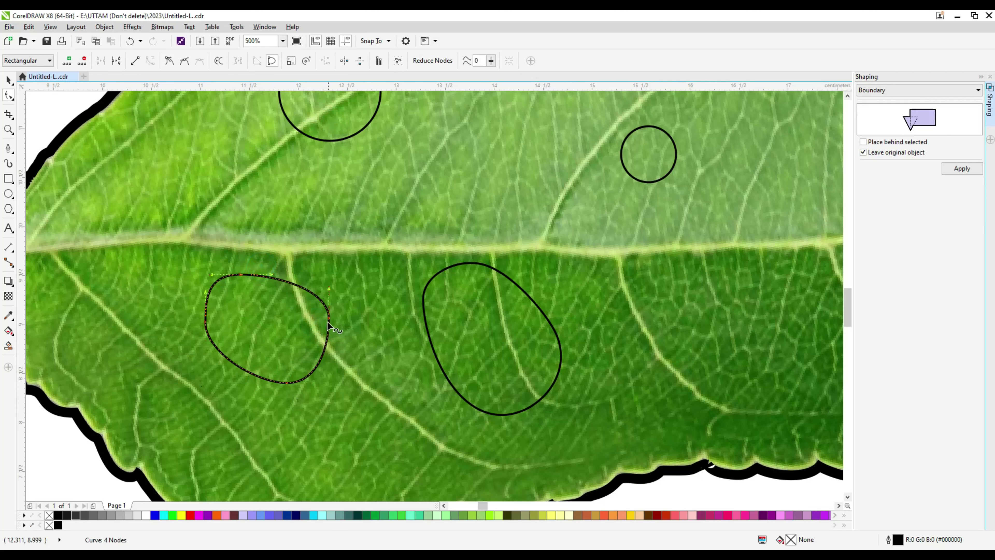
double_click(318, 325)
double_click(206, 323)
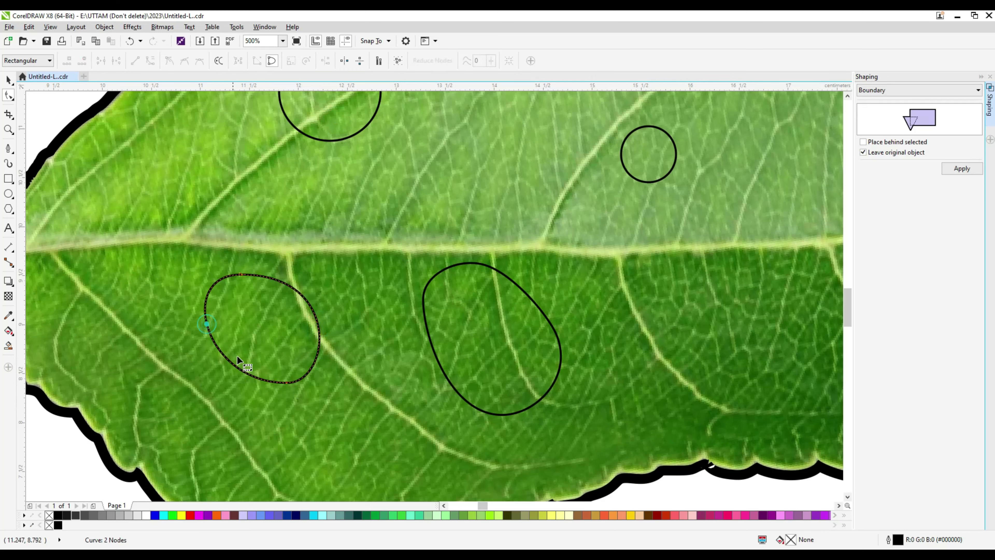
scroll(451, 341, "down", 3)
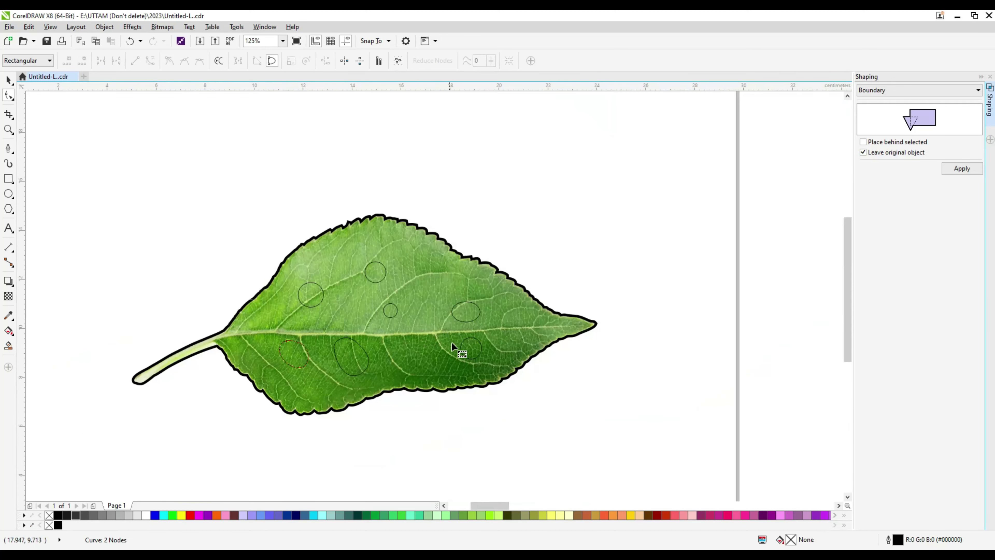
scroll(448, 274, "up", 2)
- Convert the upper-right oval to curves and pull it into a teardrop shape
left_click(449, 277)
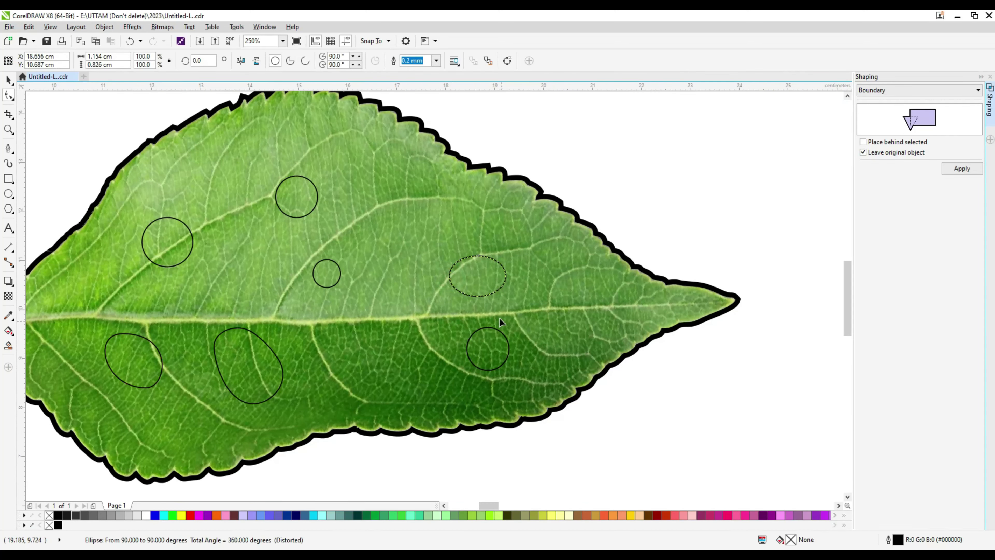
right_click(492, 299)
left_click(499, 291)
scroll(487, 282, "up", 1)
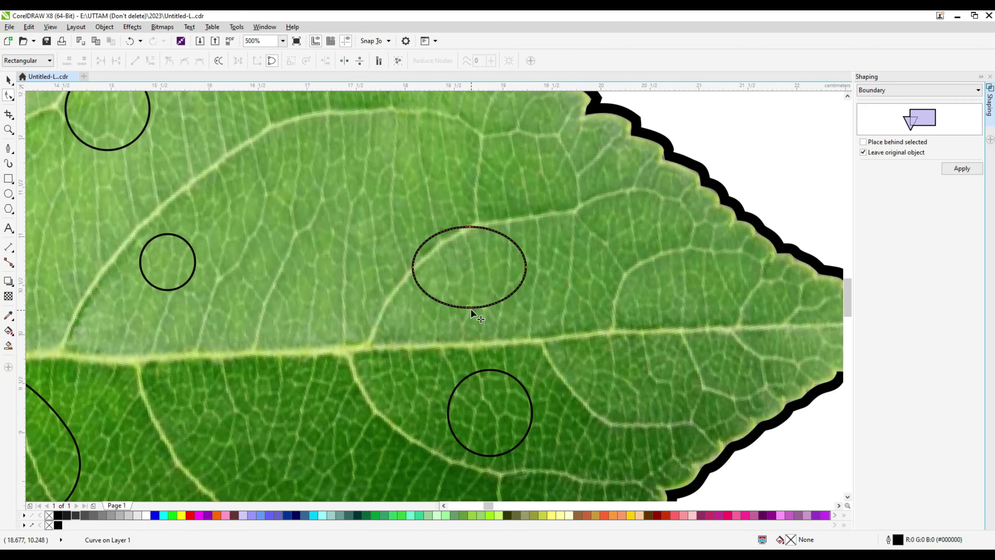
left_click_drag(526, 268, 561, 268)
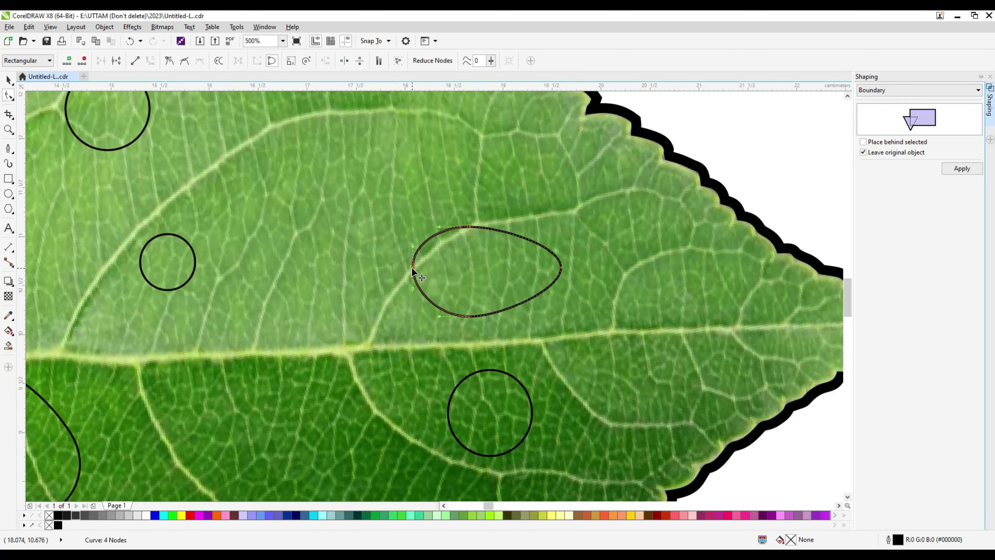
left_click_drag(468, 227, 478, 211)
left_click_drag(401, 267, 393, 268)
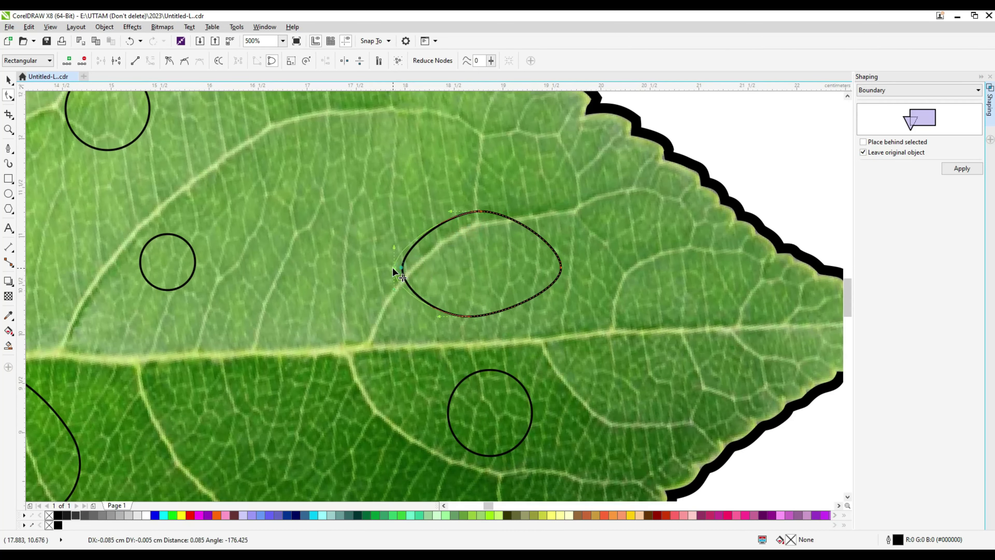
left_click_drag(468, 315, 468, 322)
scroll(487, 321, "down", 1)
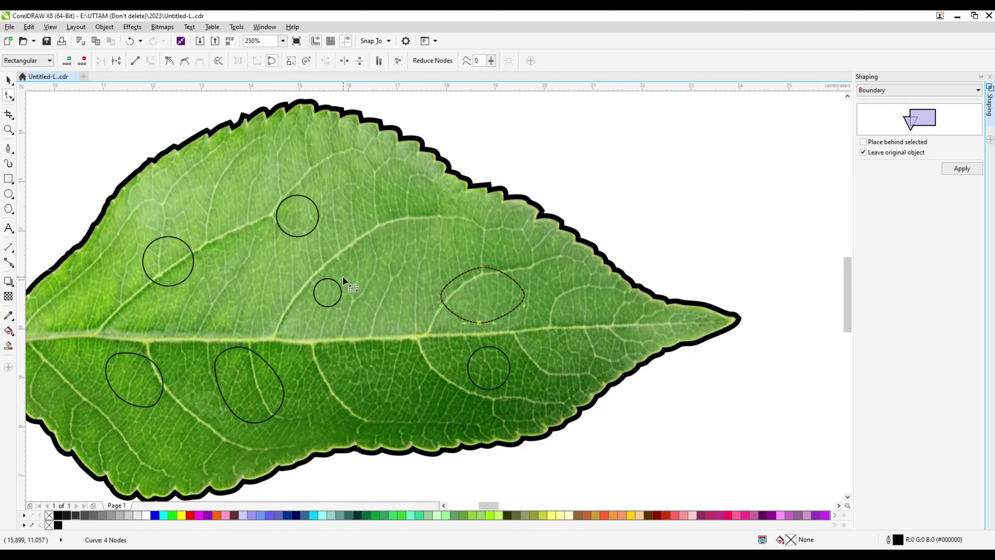
- Convert the circle near the leaf's top to curves and stretch it into an egg shape
left_click(315, 224)
right_click(307, 228)
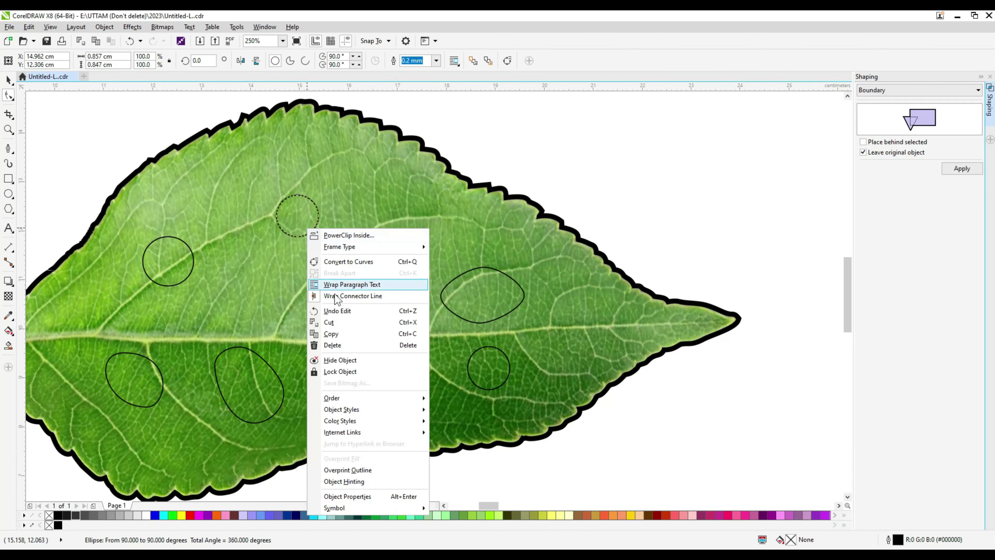
left_click(344, 264)
scroll(295, 196, "up", 2)
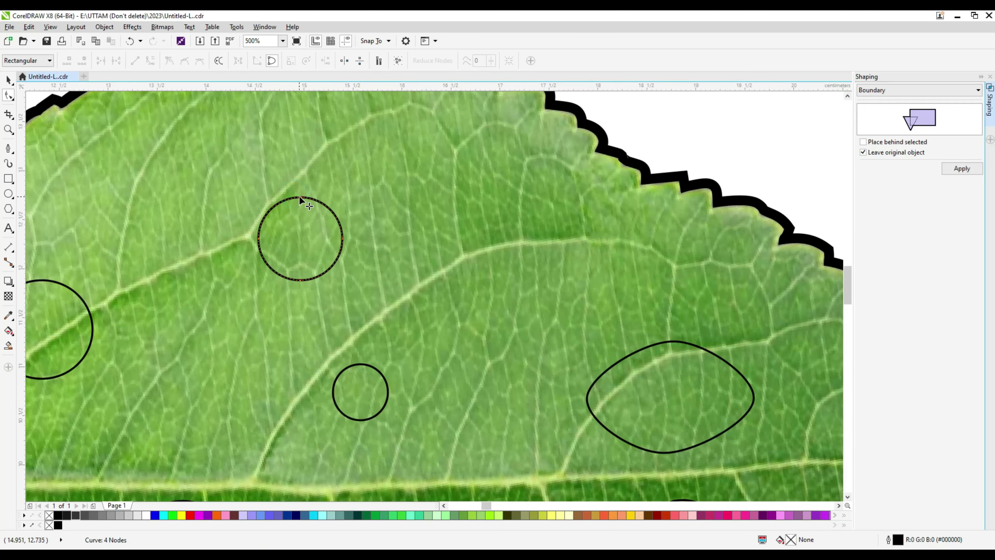
left_click_drag(301, 194, 300, 179)
scroll(449, 304, "down", 2)
scroll(453, 306, "down", 2)
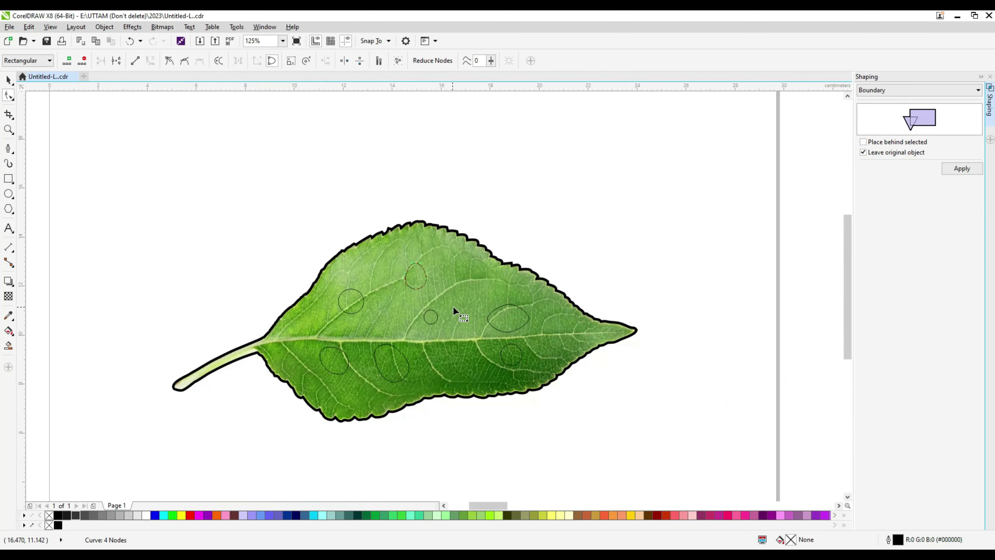
- Shrink the lower-middle drop slightly and nudge the small lower-right circle into place
left_click(8, 80)
left_click(408, 363)
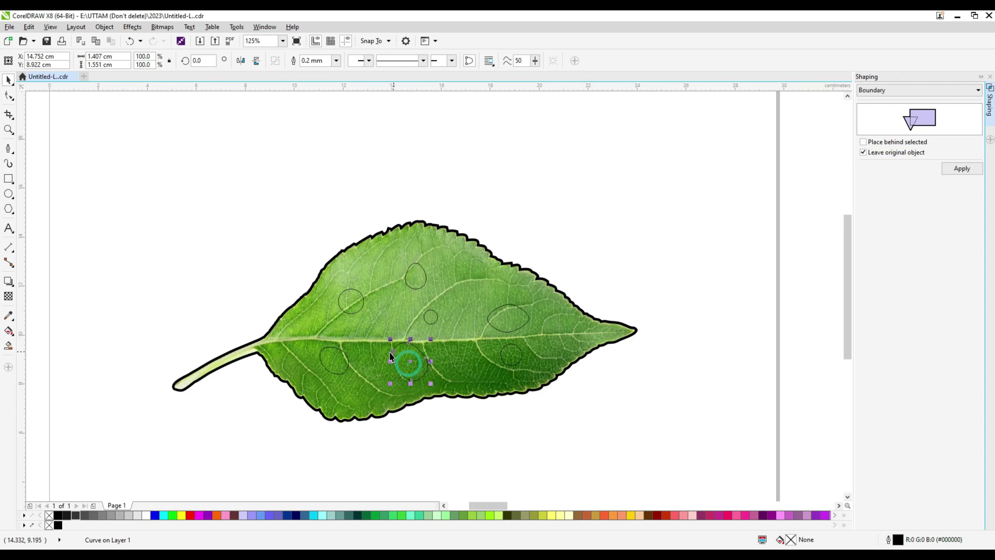
scroll(394, 332, "up", 2)
left_click_drag(393, 332, 399, 338)
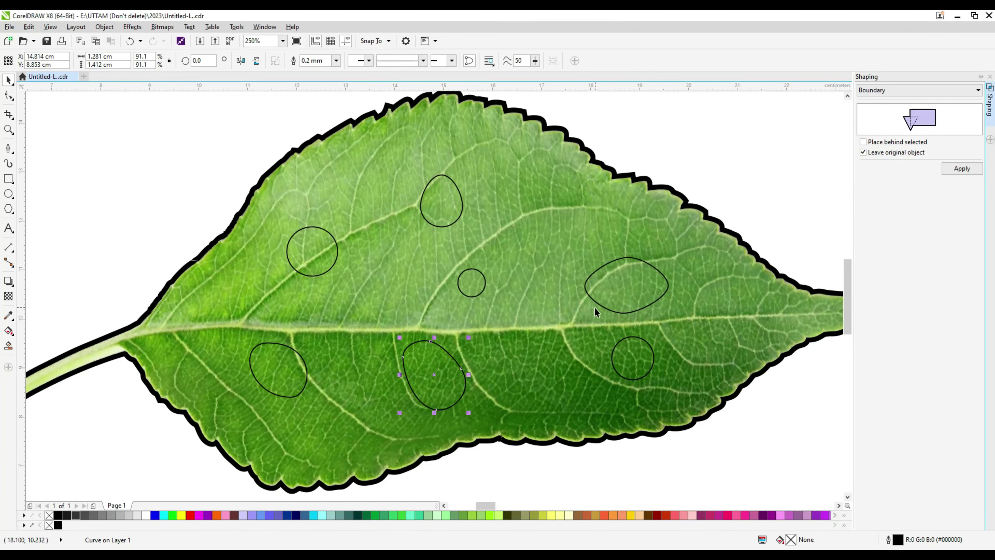
left_click_drag(638, 374, 632, 378)
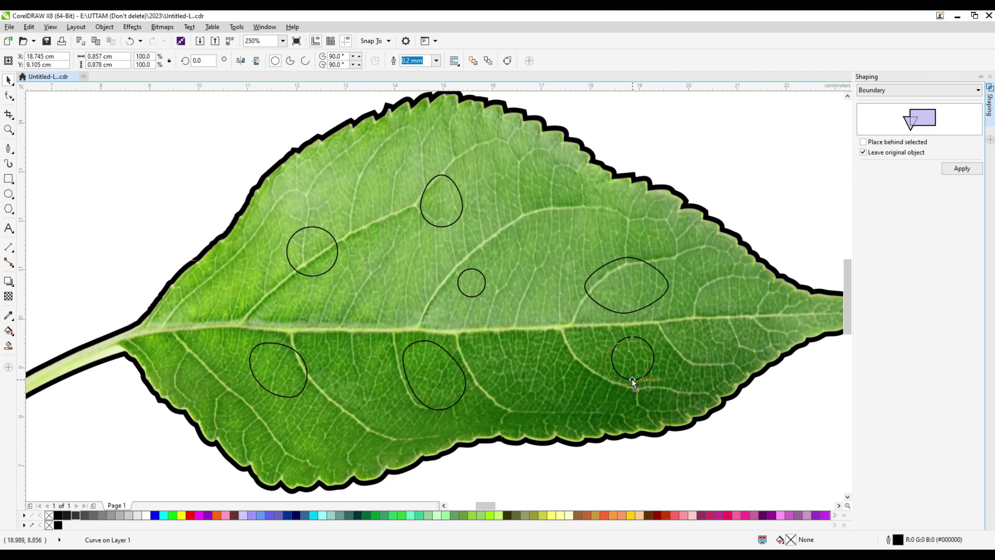
left_click(301, 387)
scroll(357, 359, "down", 2)
scroll(315, 250, "down", 2)
- Marquee-select all seven drop shapes and fill them with white from the palette
left_click_drag(143, 220, 435, 355)
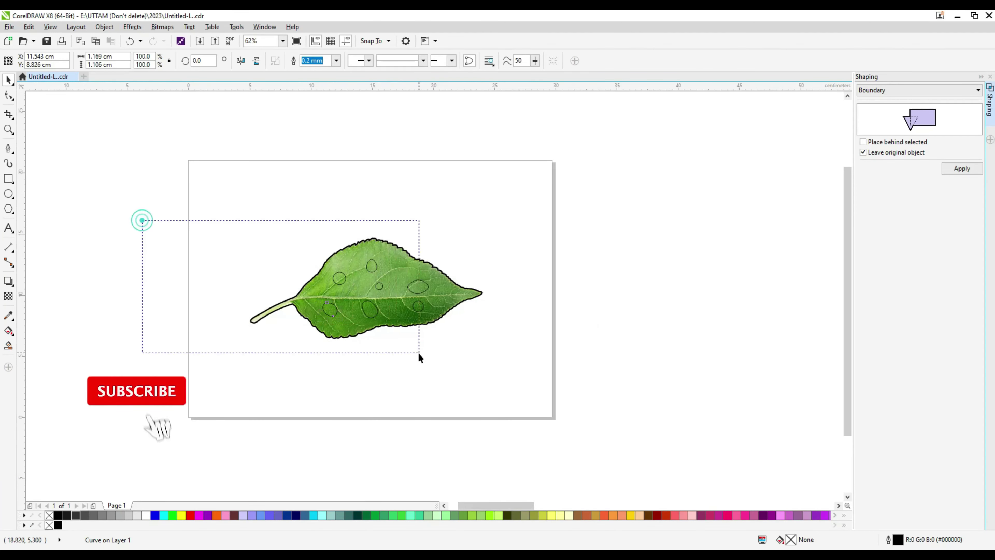
left_click(145, 515)
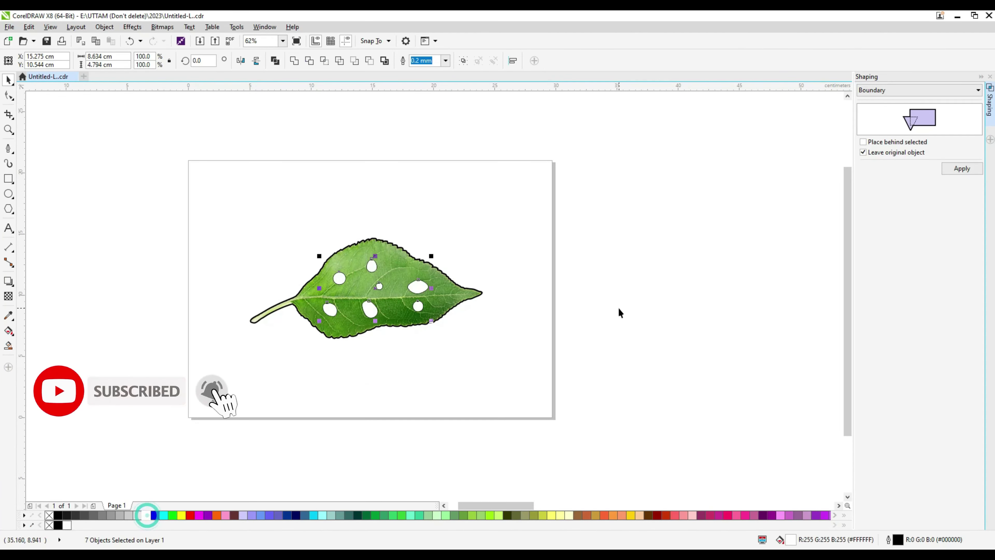
left_click(617, 312)
scroll(352, 294, "up", 2)
scroll(480, 302, "up", 2)
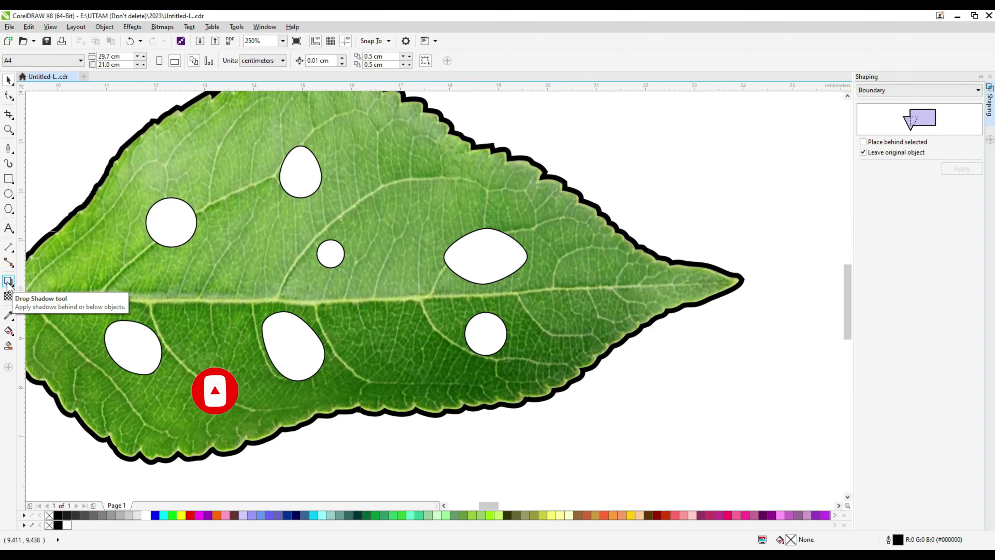
scroll(55, 362, "down", 2)
scroll(450, 372, "down", 4)
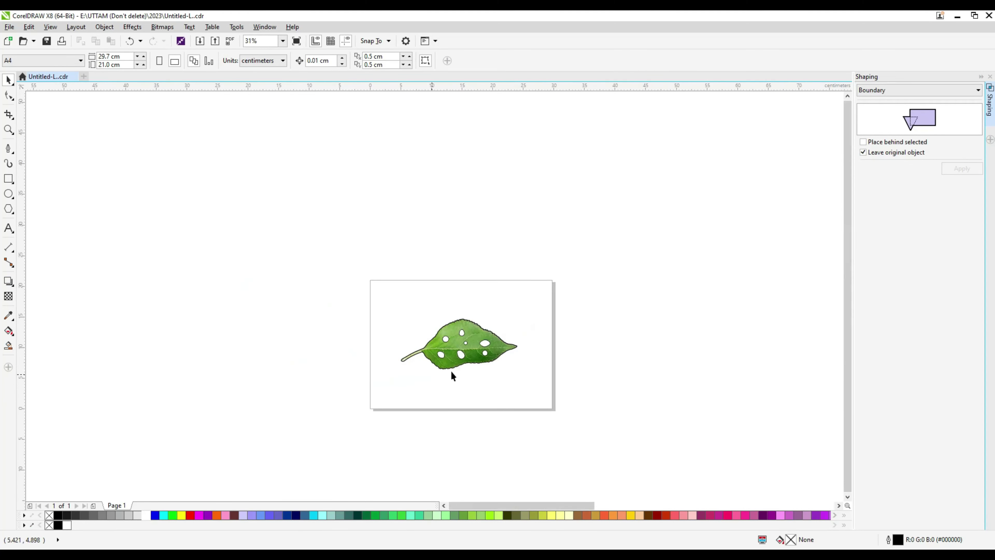
scroll(458, 348, "up", 4)
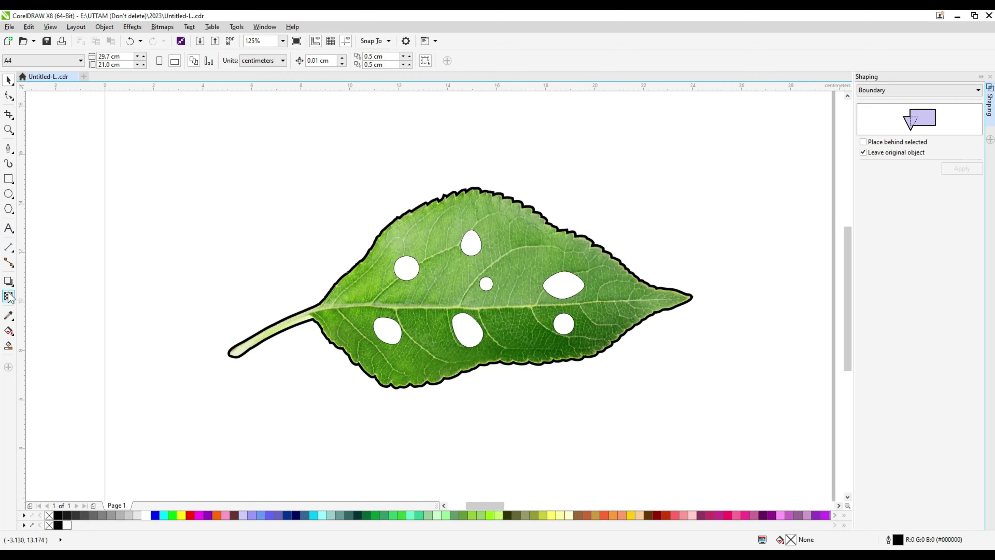
- Add a drop shadow to the right-hand drop and shorten its offset
left_click(8, 281)
scroll(566, 287, "up", 2)
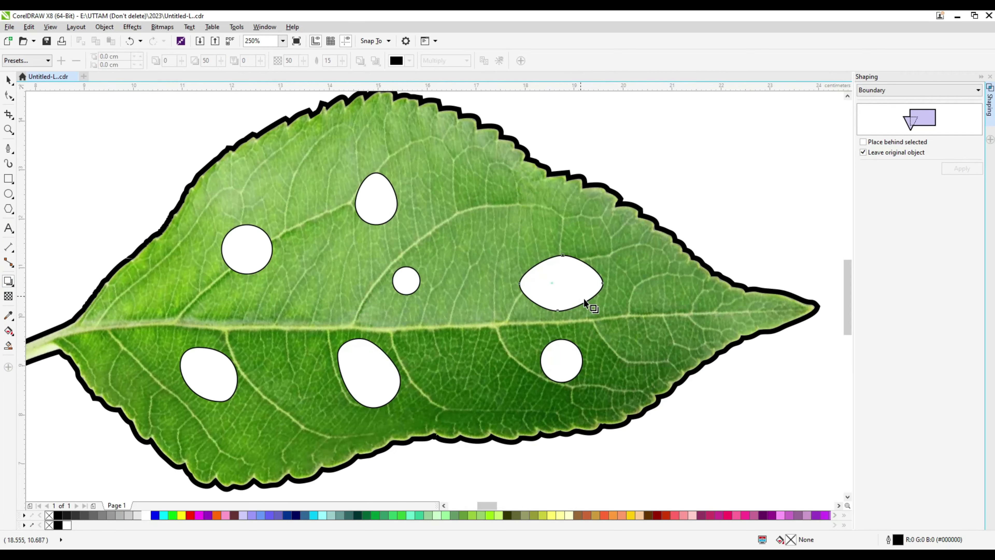
left_click_drag(560, 283, 603, 283)
scroll(603, 283, "up", 2)
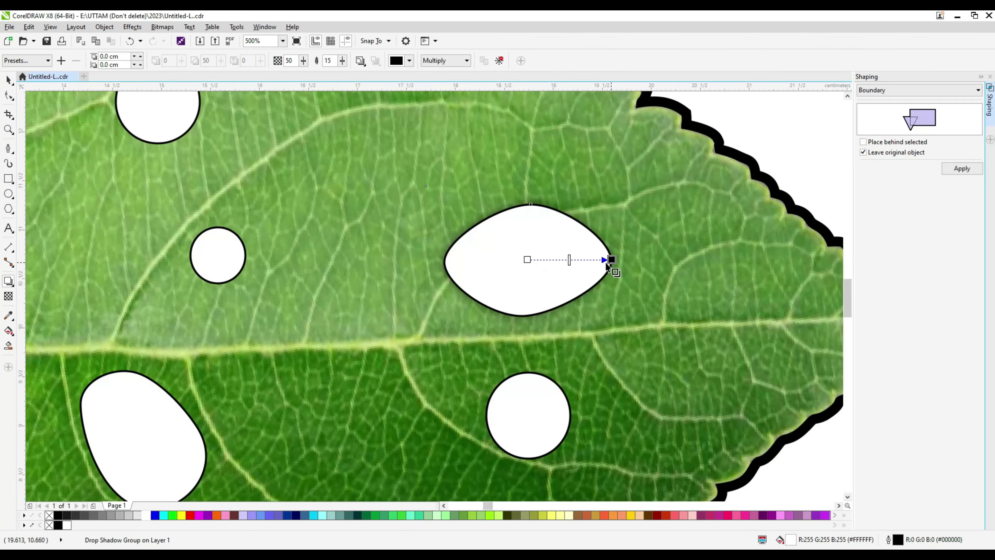
mouse_move(644, 259)
left_mouse_down()
mouse_move(611, 260)
mouse_move(631, 259)
mouse_move(630, 283)
left_mouse_up()
scroll(540, 319, "down", 2)
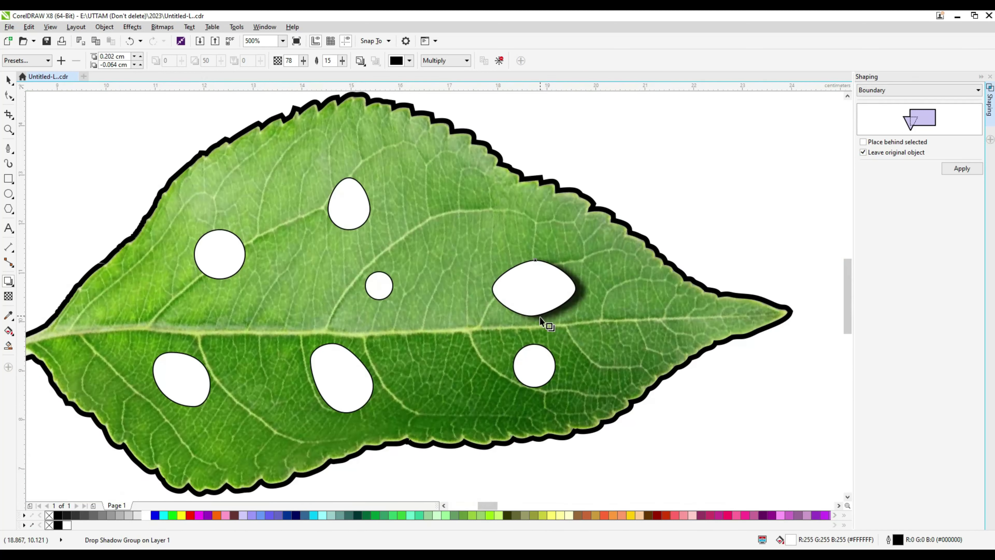
scroll(540, 319, "down", 2)
scroll(442, 365, "up", 2)
- Add drop shadows beneath the lower oval drop and the small lower-right drop
left_click_drag(438, 330, 461, 359)
scroll(461, 358, "up", 2)
left_click_drag(480, 302, 476, 388)
scroll(477, 387, "down", 2)
left_click(637, 318)
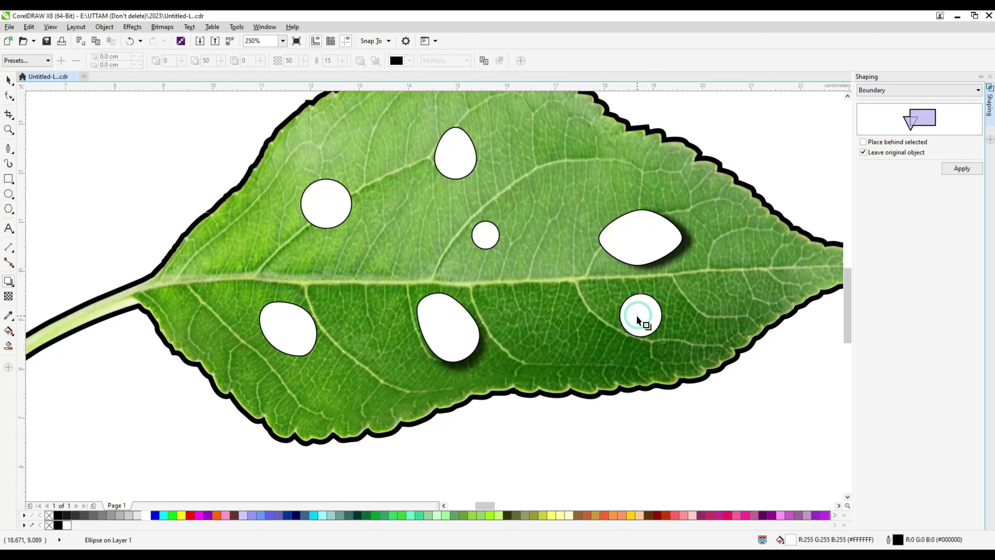
mouse_move(640, 320)
left_mouse_down()
mouse_move(640, 352)
mouse_move(642, 328)
mouse_move(640, 342)
left_mouse_up()
scroll(639, 344, "up", 2)
scroll(640, 342, "down", 2)
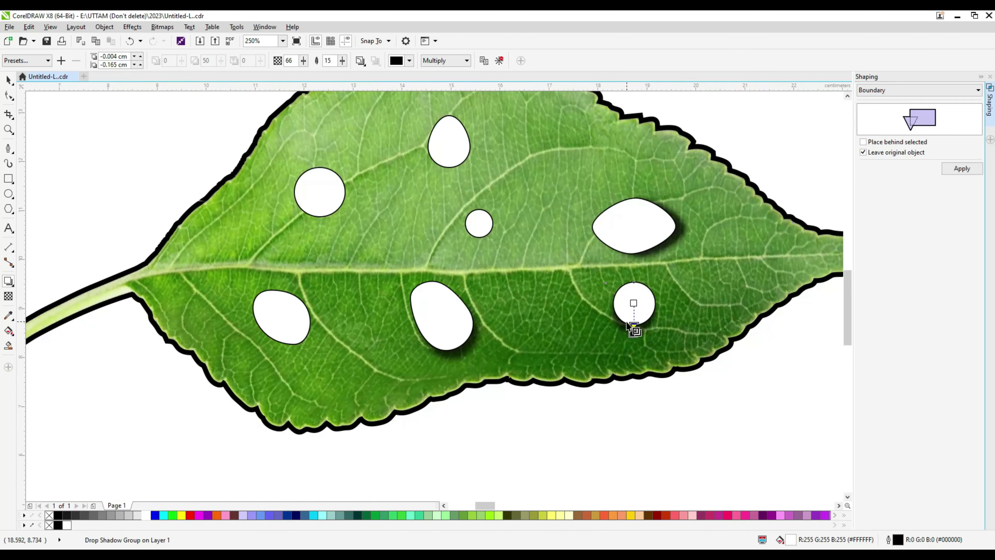
scroll(276, 323, "up", 2)
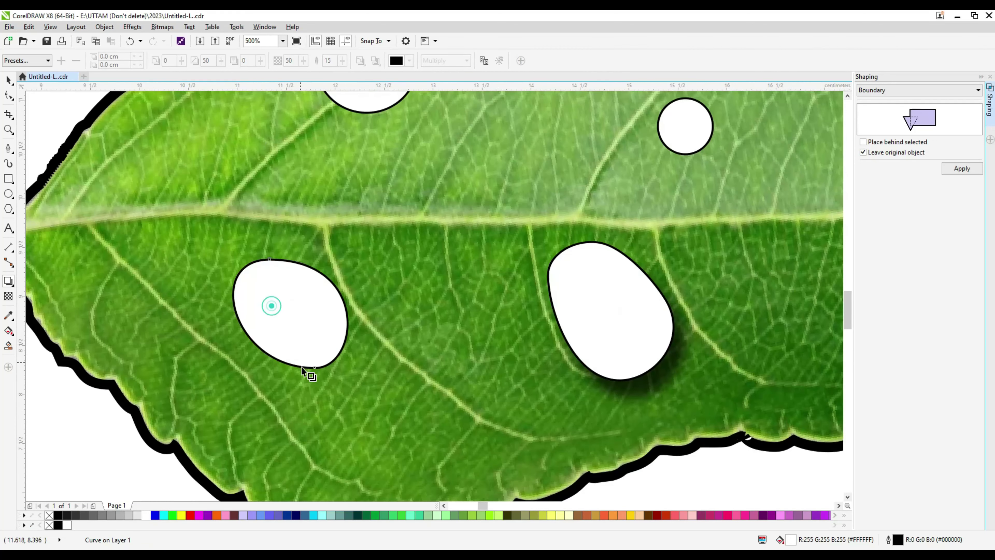
- Cast shadows beneath the lower-left drop and the top teardrop, then undo the last change
mouse_move(289, 313)
left_mouse_down()
mouse_move(299, 382)
mouse_move(286, 379)
left_mouse_up()
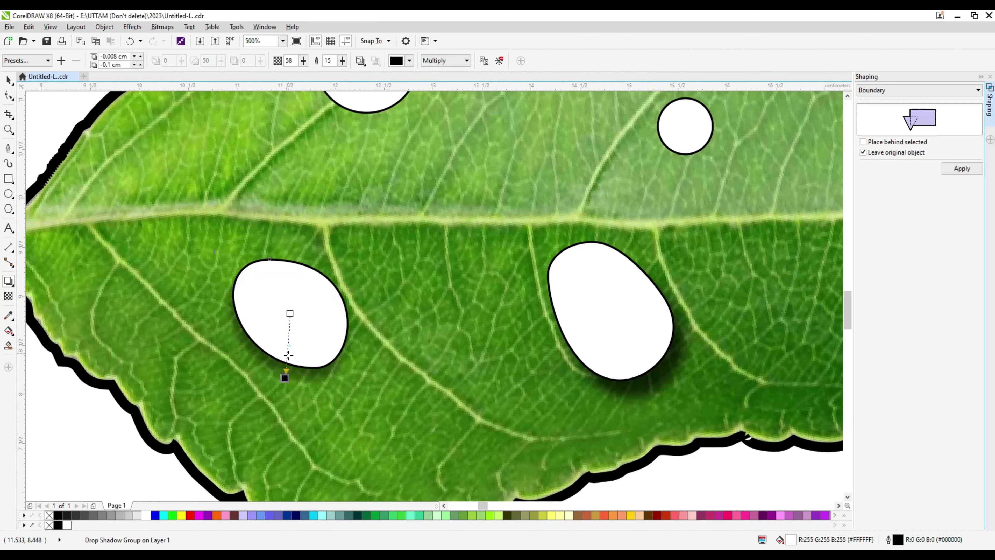
scroll(286, 379, "down", 2)
left_click(521, 245)
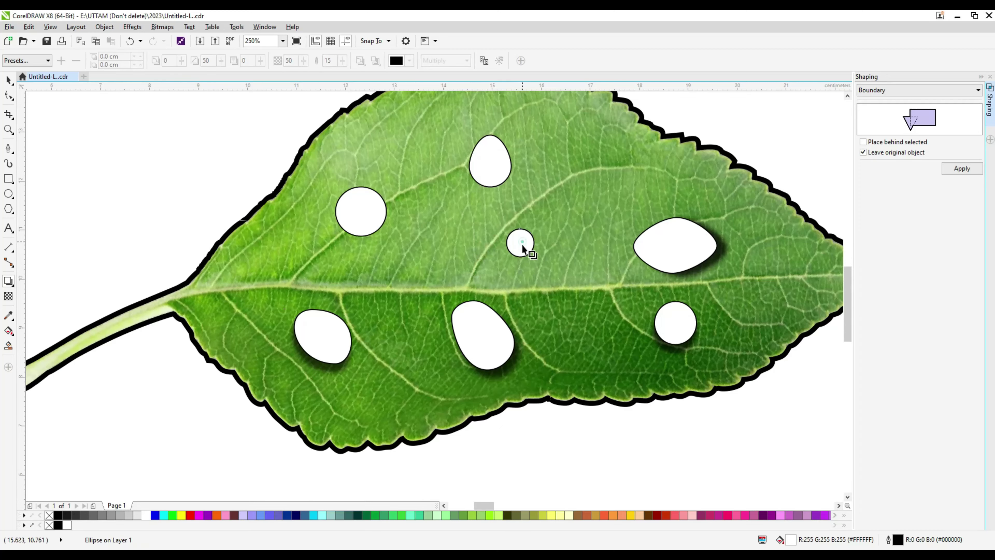
scroll(518, 257, "up", 2)
scroll(518, 256, "down", 2)
left_click(479, 174)
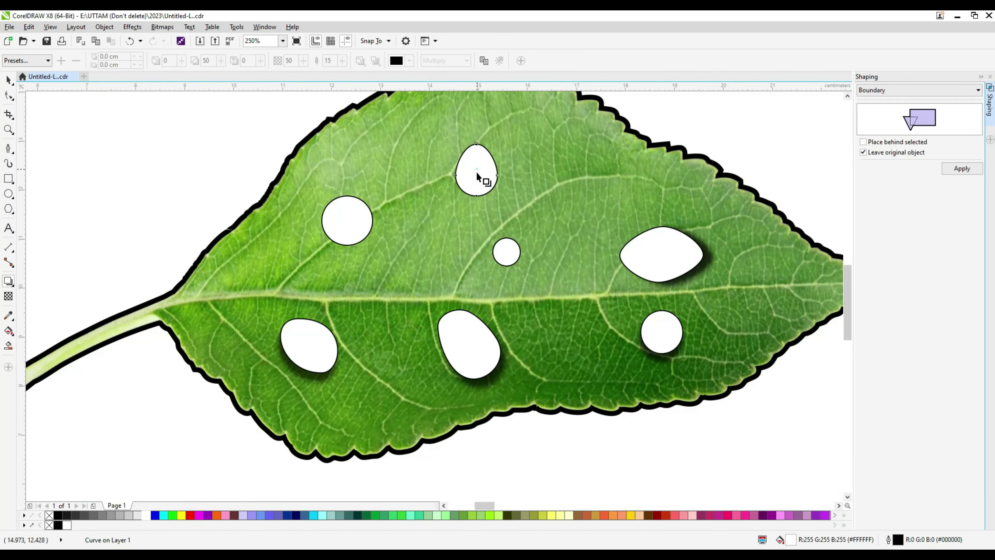
left_click_drag(477, 177, 475, 208)
scroll(475, 192, "up", 2)
scroll(535, 213, "down", 2)
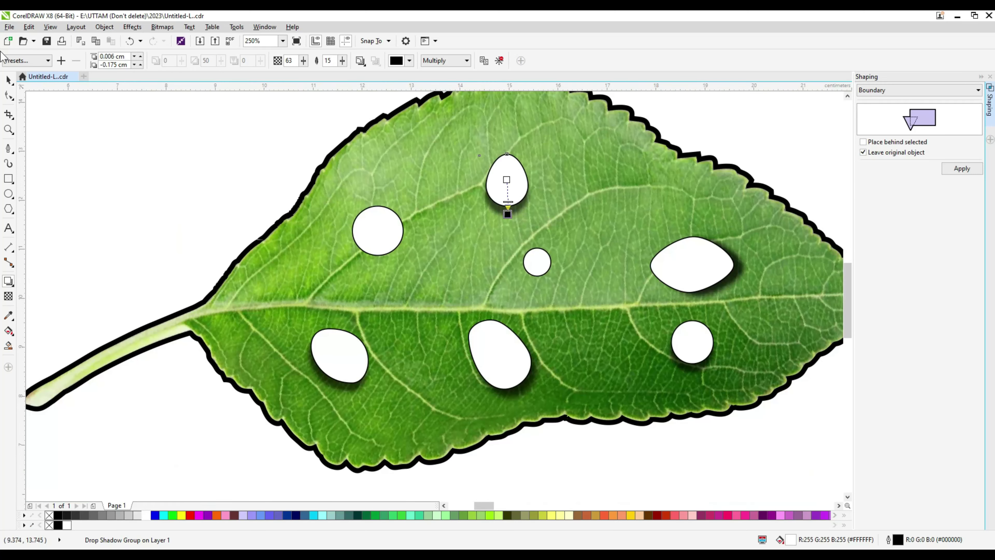
left_click(8, 84)
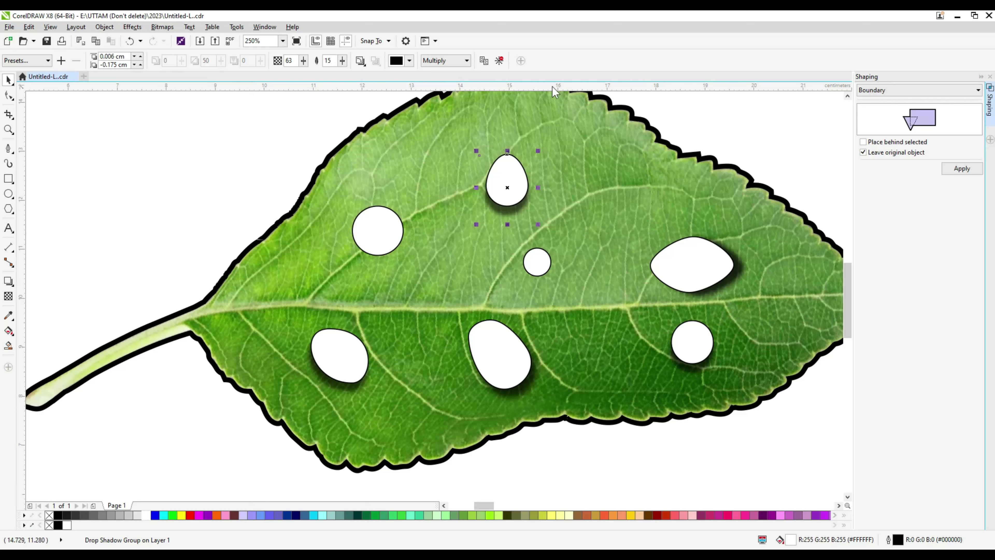
key("ctrl+z")
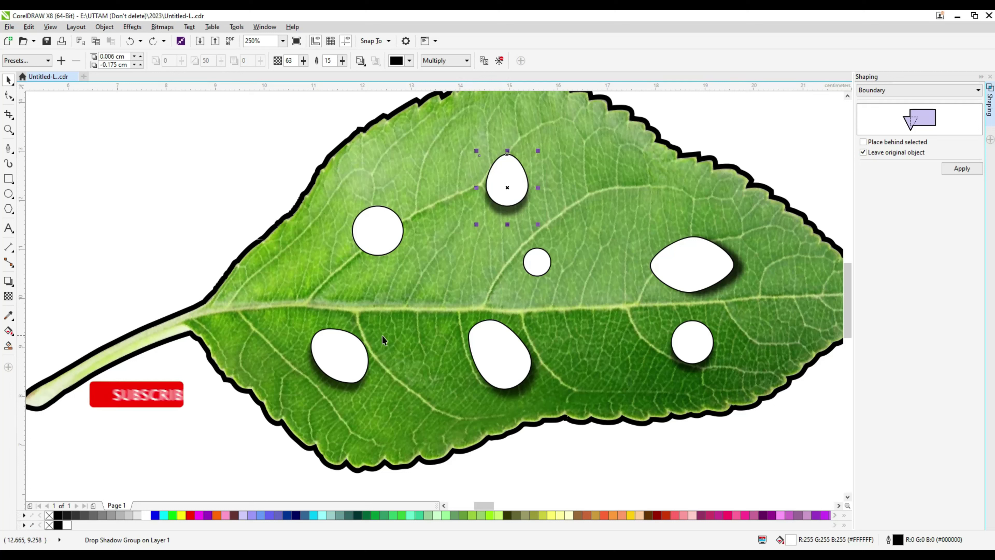
- Break the drop shadow groups of the top teardrop and the lower-middle drop apart
right_click(514, 211)
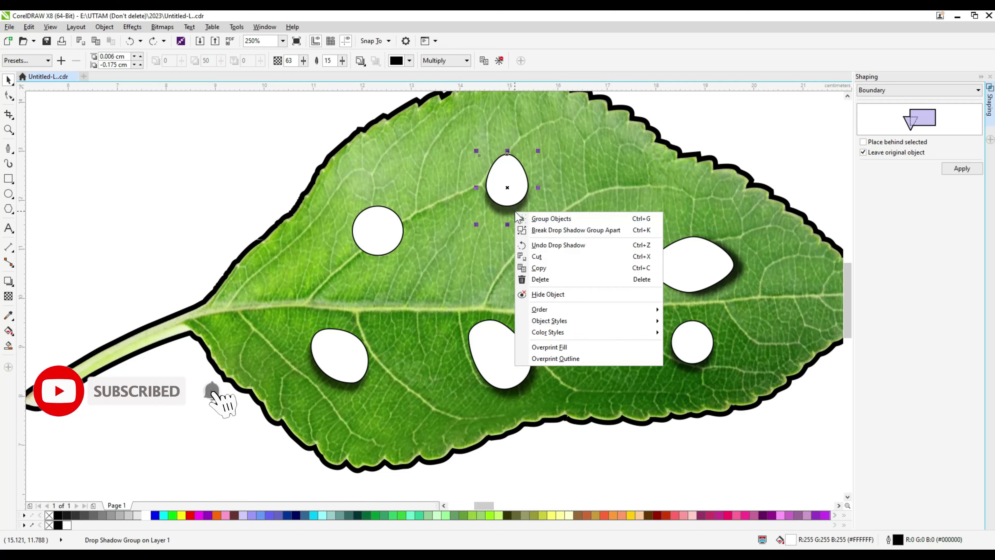
left_click(591, 235)
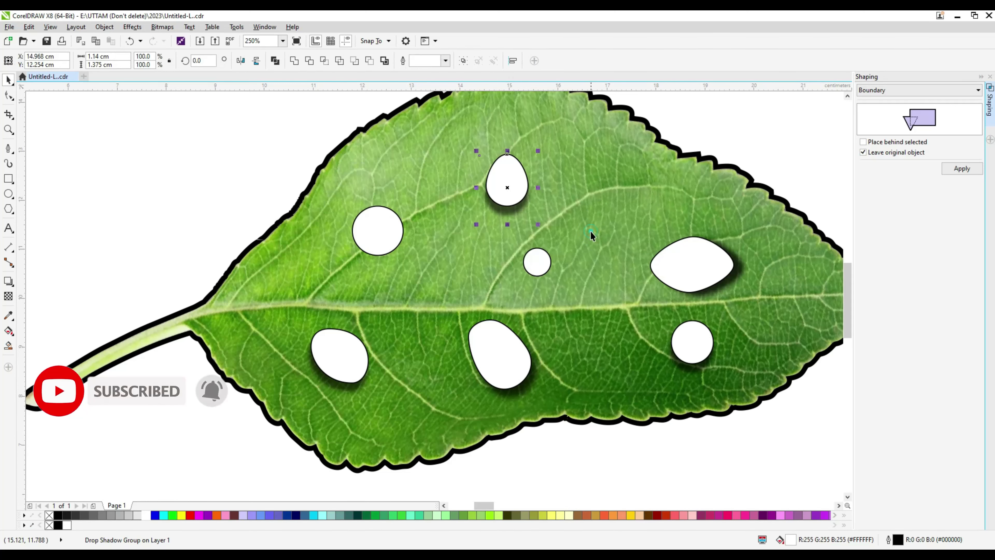
left_click(533, 374)
right_click(534, 373)
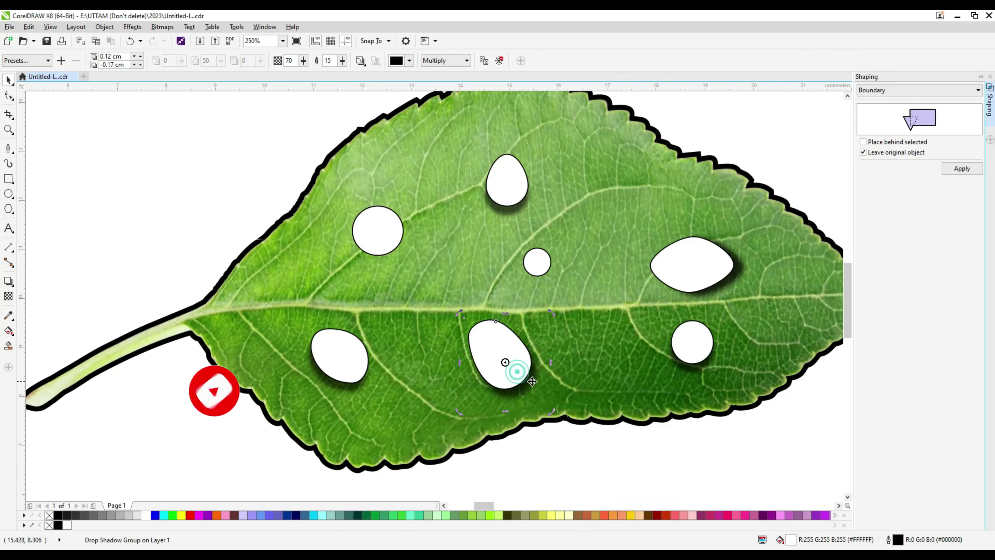
scroll(534, 377, "up", 2)
right_click(535, 377)
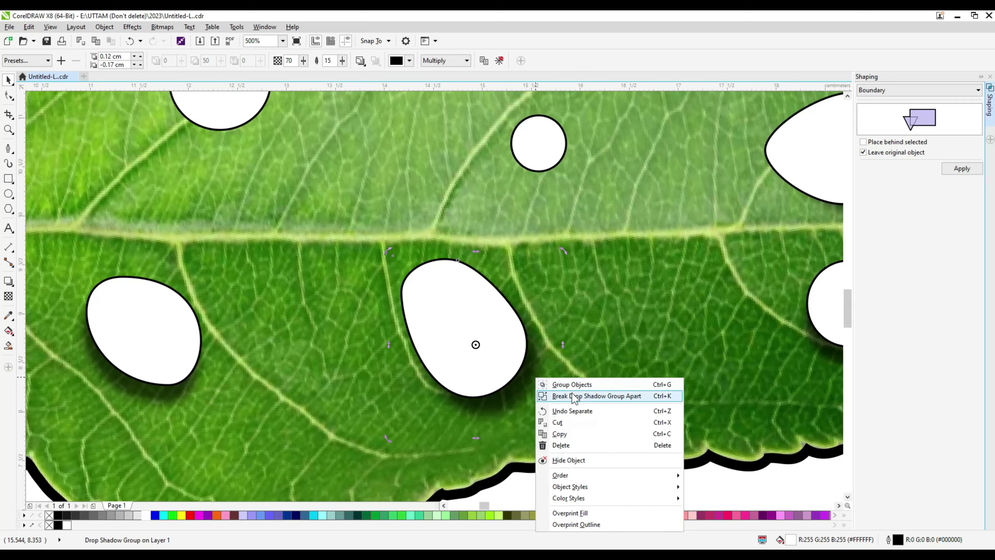
left_click(574, 396)
left_click(264, 296)
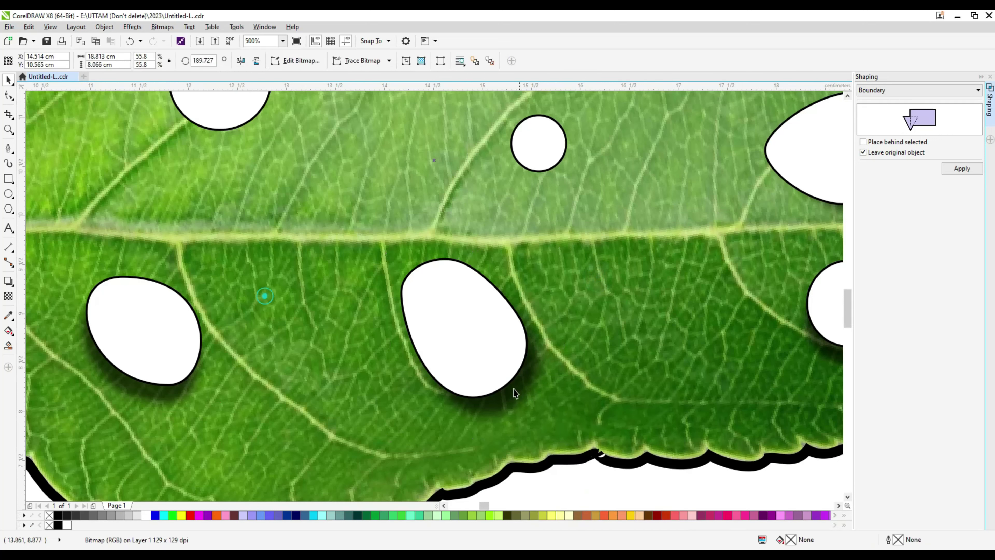
left_click(487, 337)
right_click(540, 374)
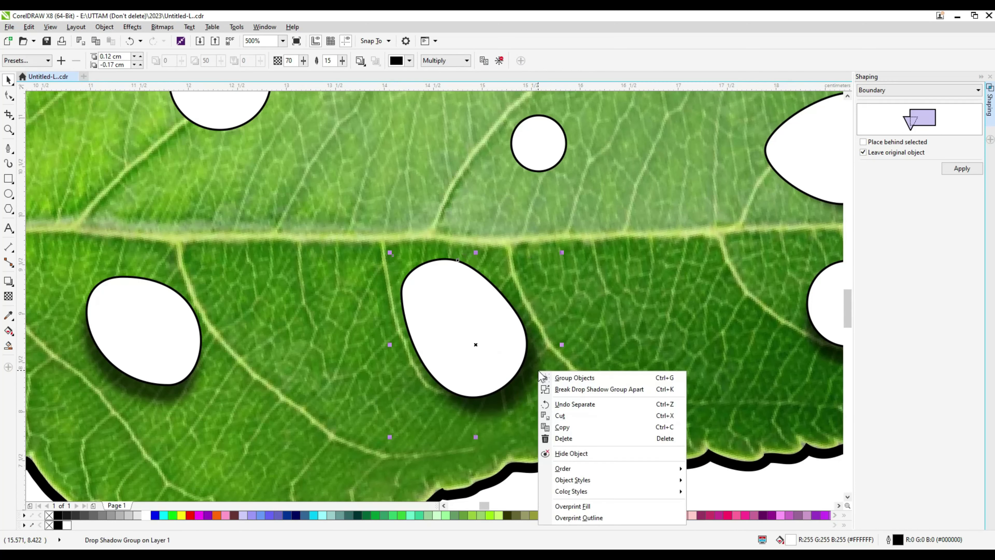
left_click(589, 389)
scroll(584, 388, "down", 5)
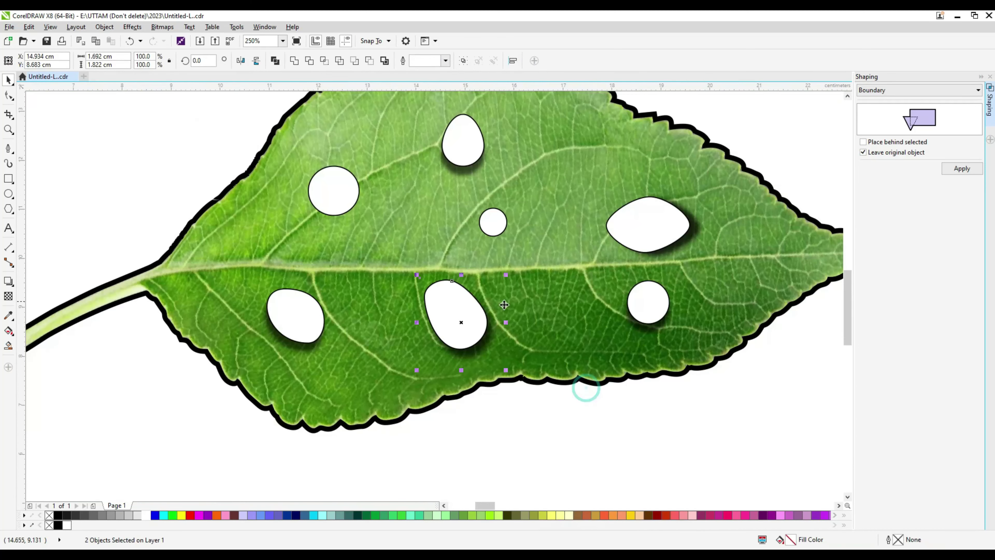
- Break apart the shadows of the lower-right circle, large right drop and lower-left drop
left_click(649, 327)
scroll(656, 330, "up", 5)
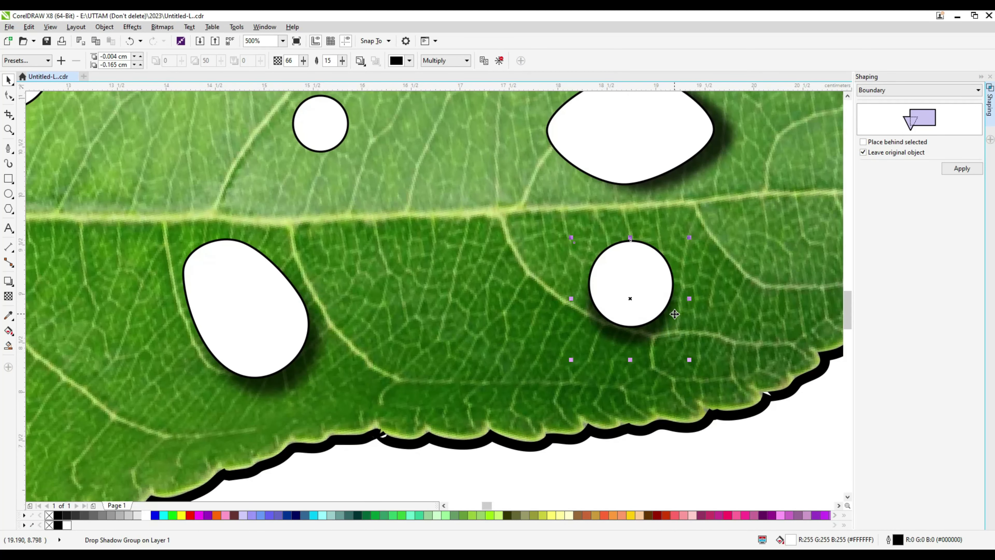
right_click(674, 314)
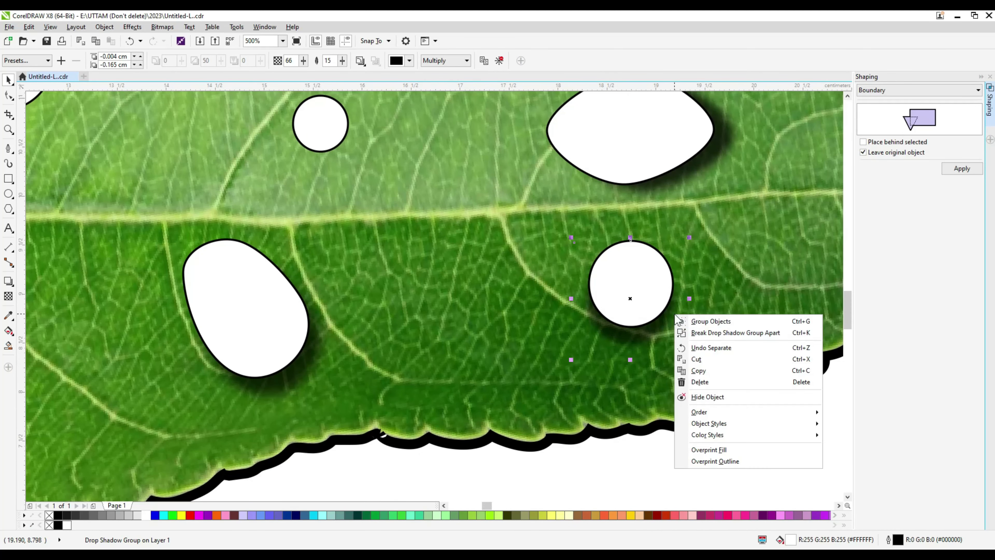
left_click(741, 333)
scroll(556, 312, "down", 3)
left_click(640, 230)
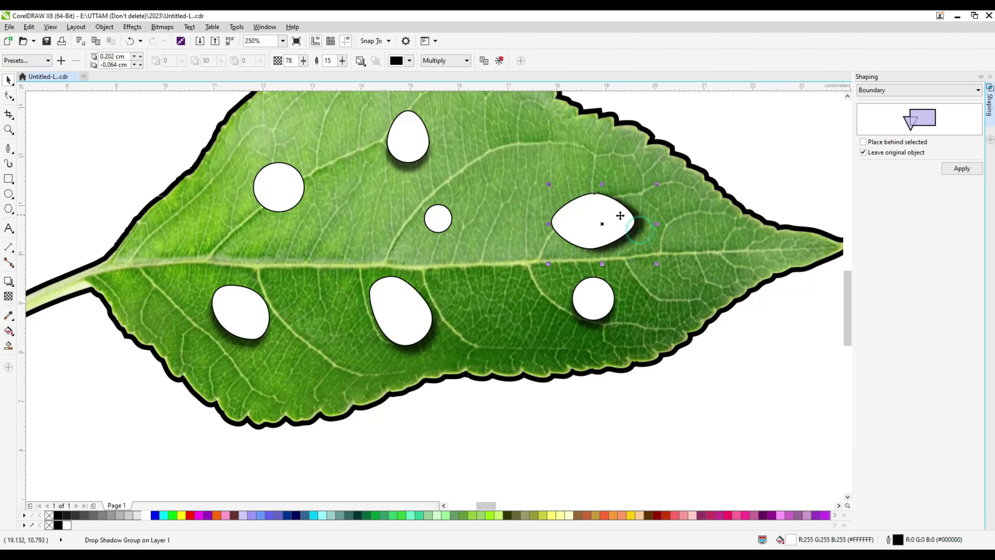
right_click(642, 225)
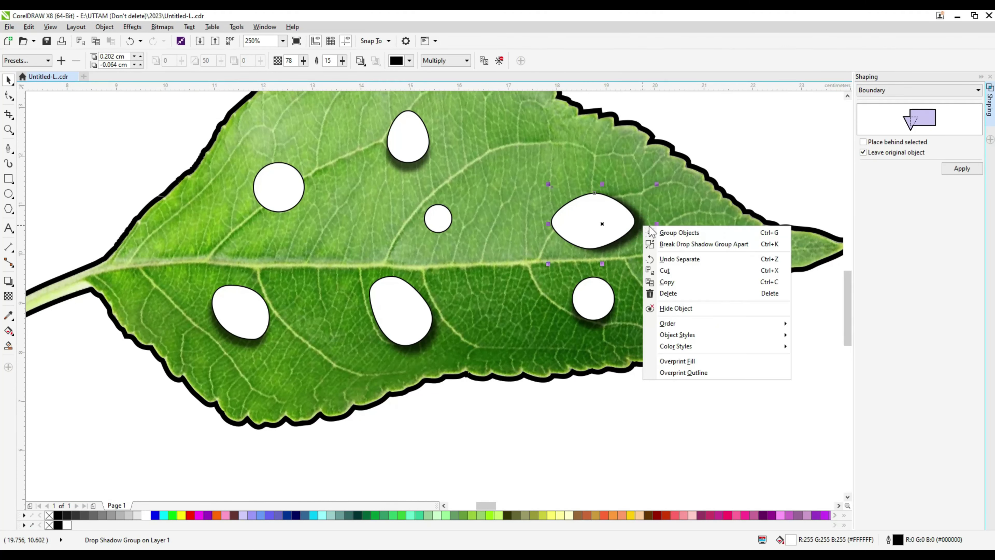
left_click(701, 243)
left_click(242, 342)
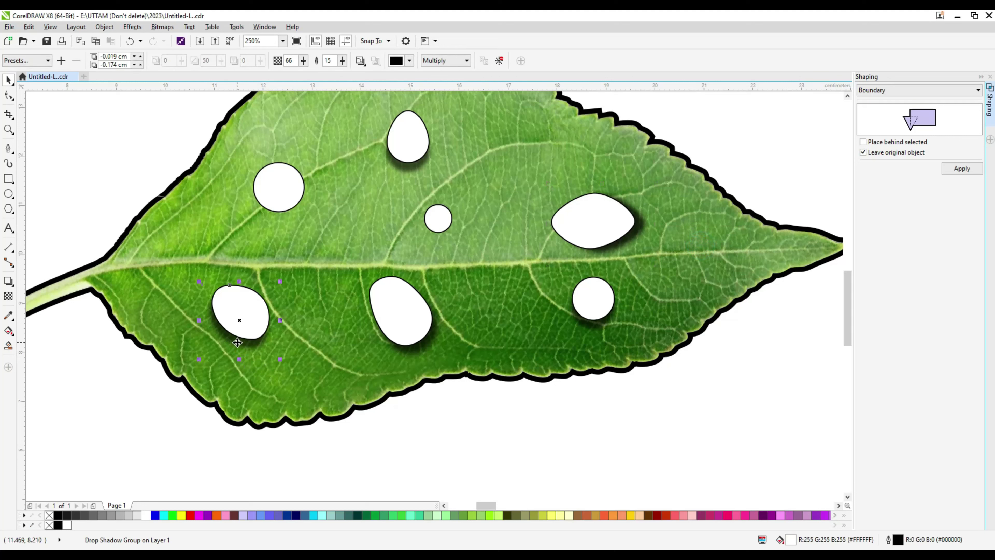
right_click(237, 342)
left_click(295, 360)
- Select the lower-left drop's white shape and add the top teardrop to the selection
left_click(241, 313)
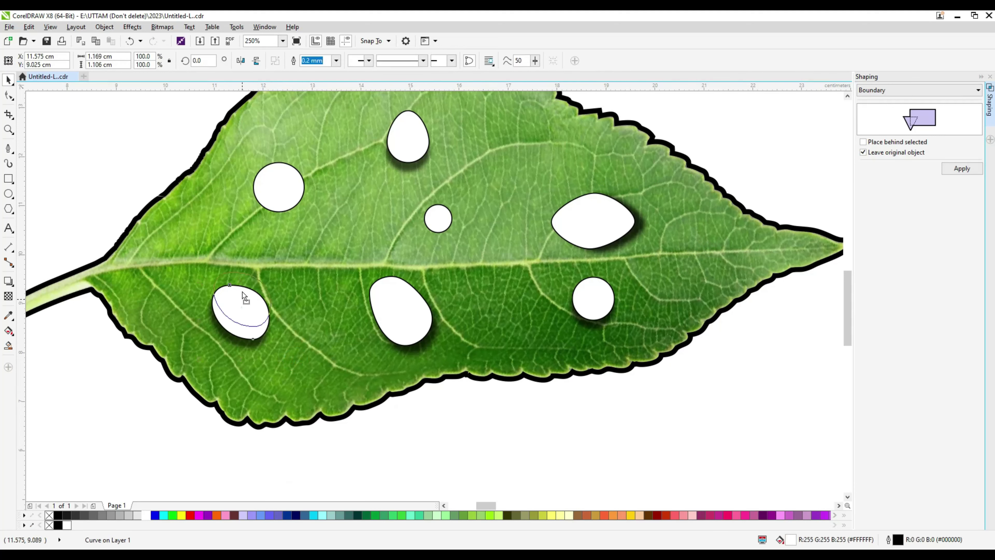
right_click(241, 310)
left_click(267, 119)
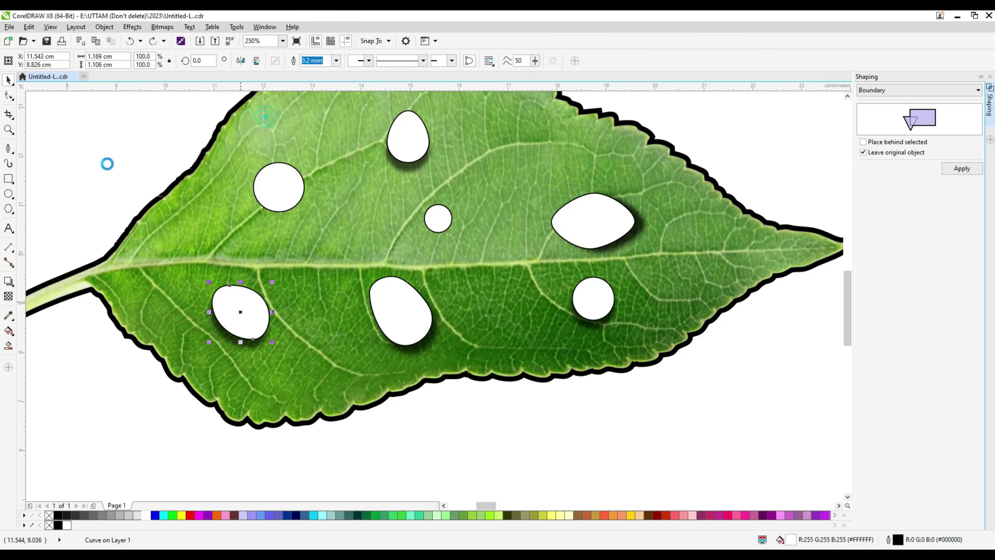
right_click(108, 164)
left_click(156, 209)
right_click(240, 309)
left_click(294, 126)
left_click(409, 163, "shift")
- Copy the five selected drop shapes and place the pasted copies right of the leaf
left_click(410, 320, "shift")
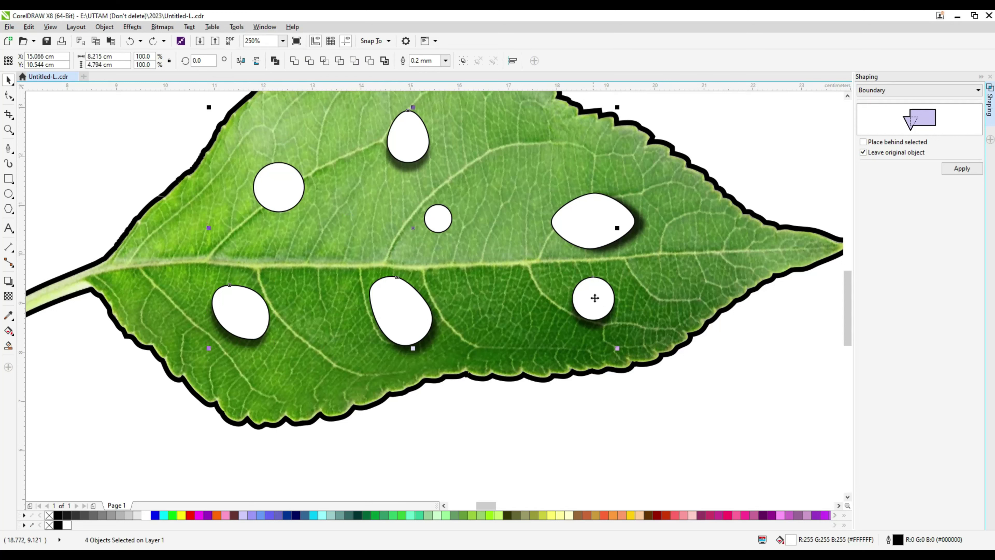
left_click(593, 293, "shift")
left_click(593, 232, "shift")
right_click(593, 231)
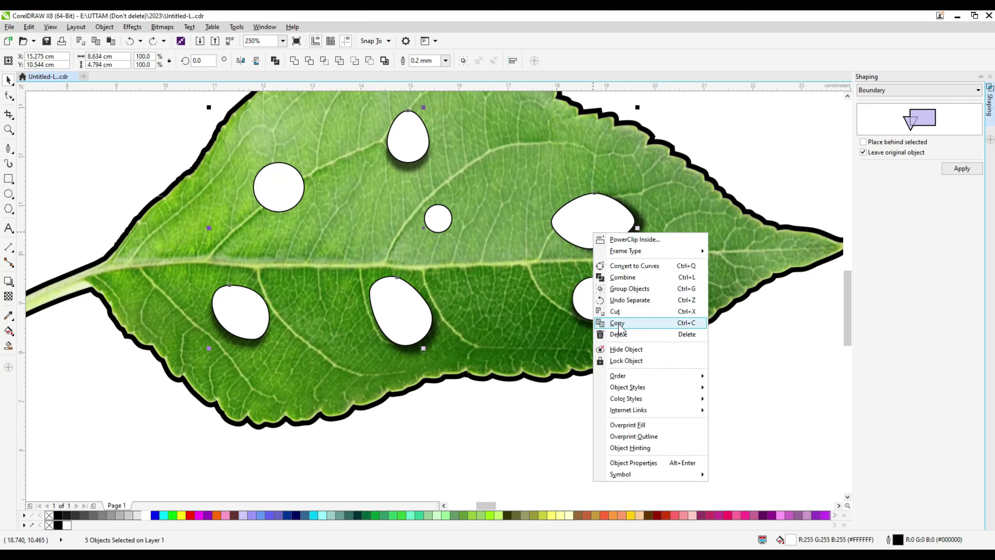
left_click(611, 323)
scroll(511, 369, "down", 1)
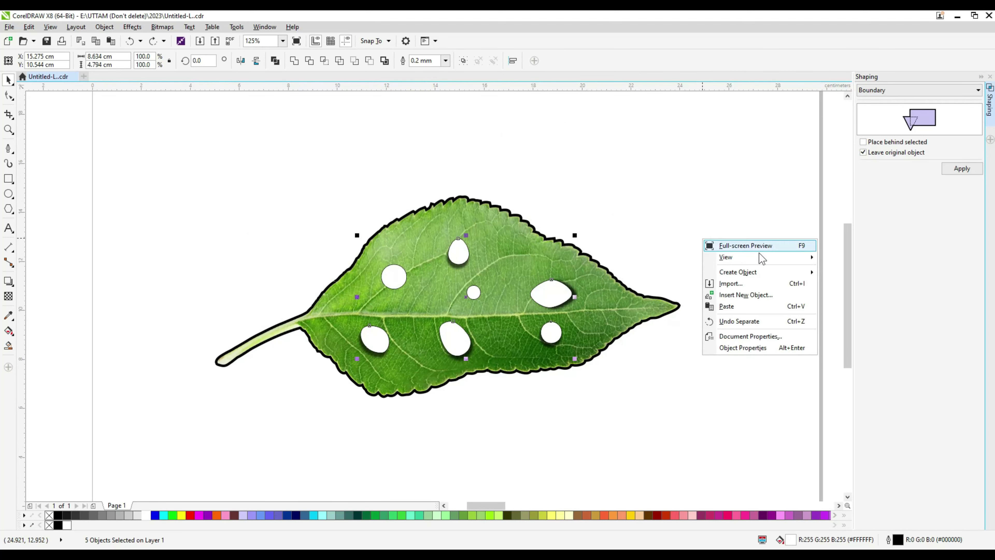
right_click(701, 238)
left_click(739, 303)
left_click_drag(466, 298, 687, 298)
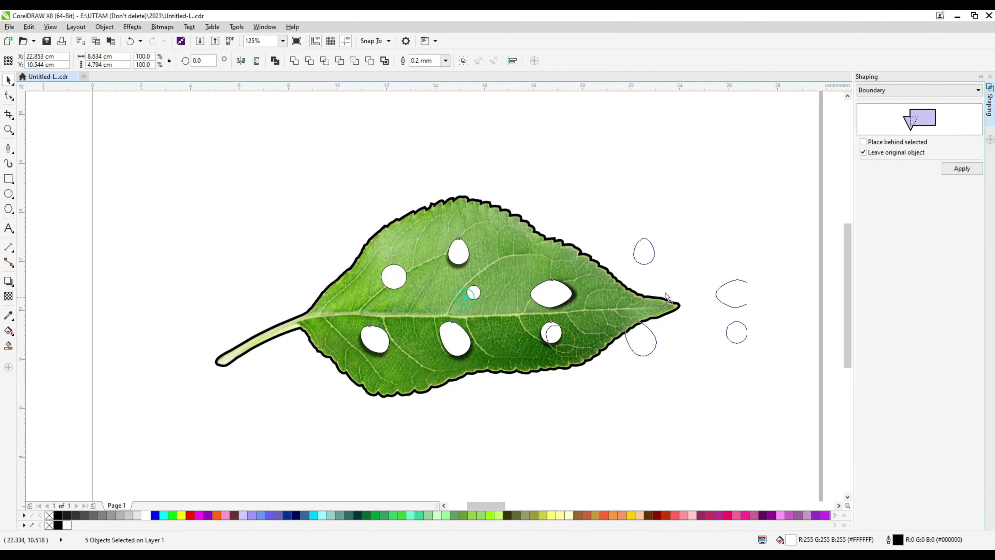
left_click(620, 197)
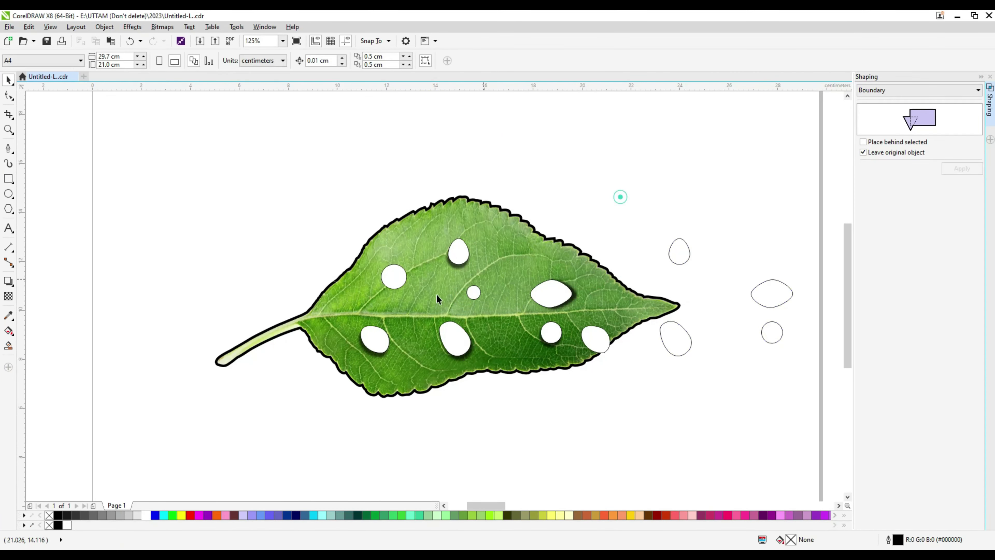
- Select the five drops on the leaf and set them to No Fill
scroll(438, 298, "up", 1)
left_click(455, 253)
scroll(423, 315, "down", 1)
left_click(374, 368, "shift")
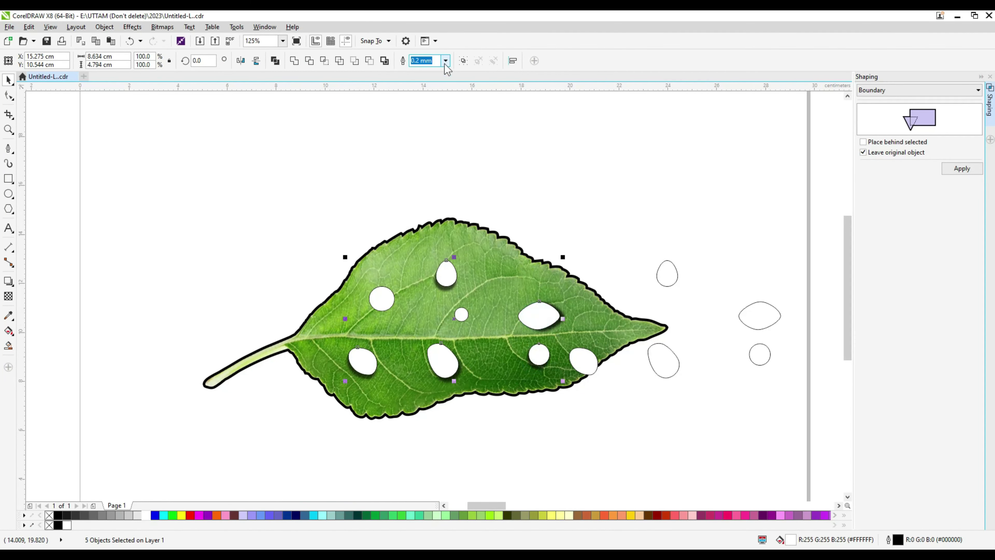
scroll(462, 252, "up", 1)
left_click(438, 279)
scroll(430, 312, "down", 1)
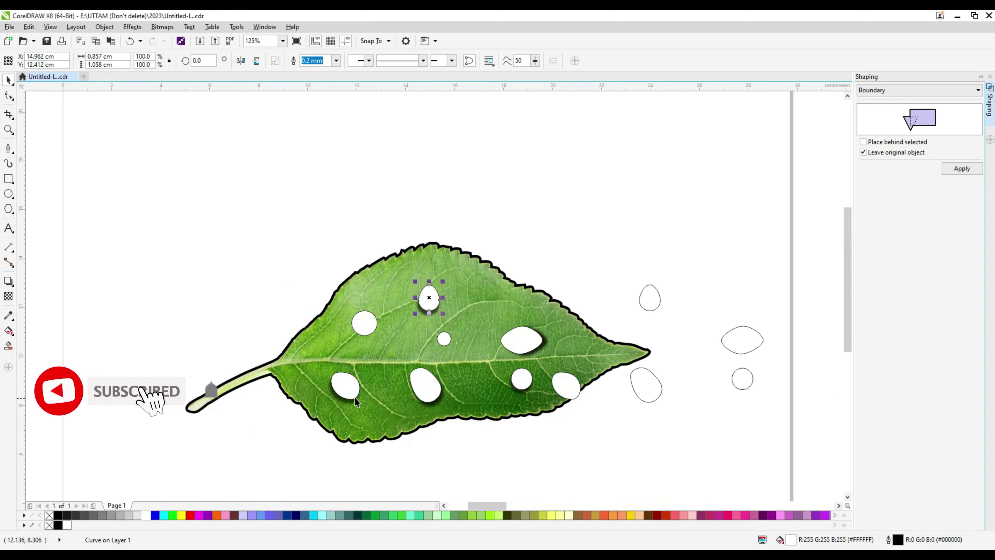
left_click(345, 383, "shift")
left_click(424, 382, "shift")
left_click(522, 377, "shift")
left_click(520, 334, "shift")
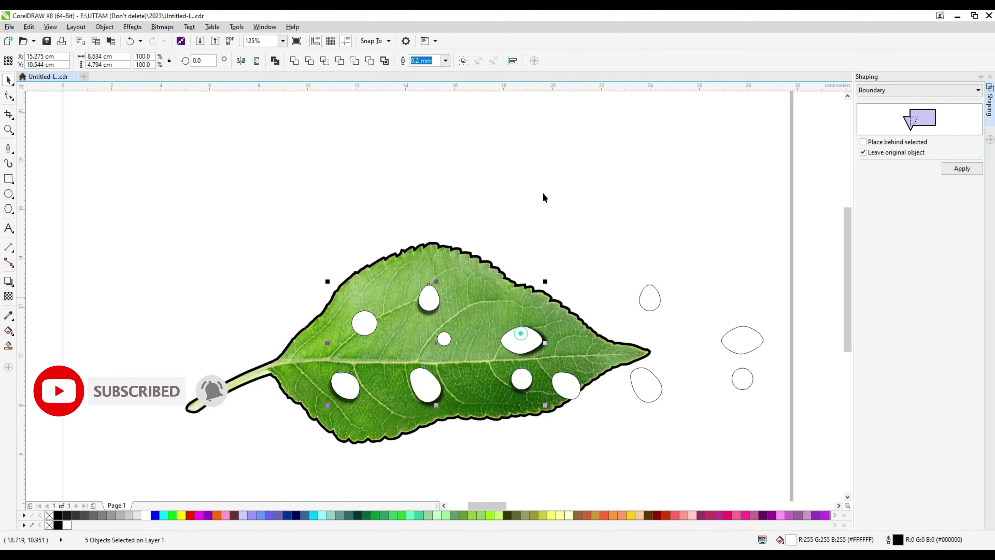
left_click(49, 515)
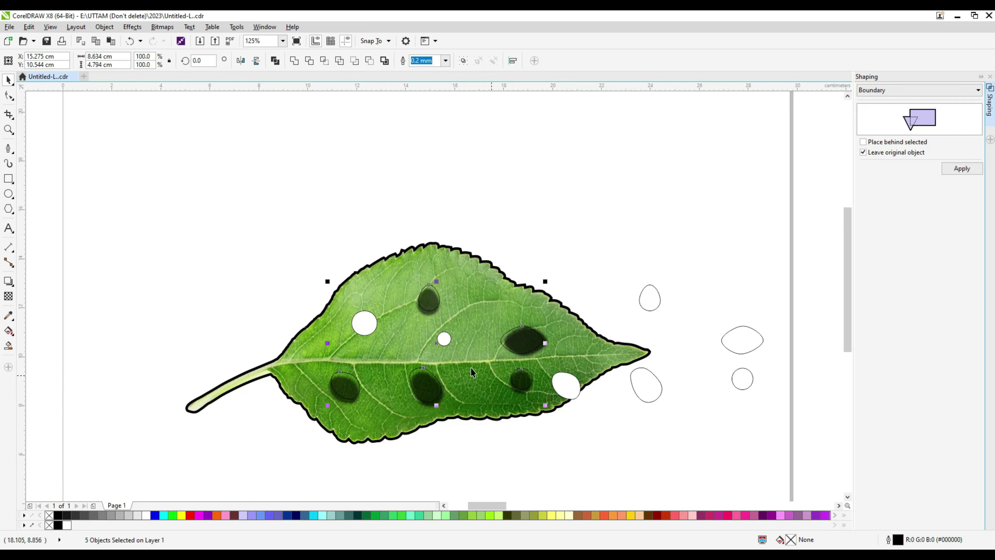
- Merge the lower blob and the small blob with their outline shapes into transparent drops
scroll(443, 402, "up", 2)
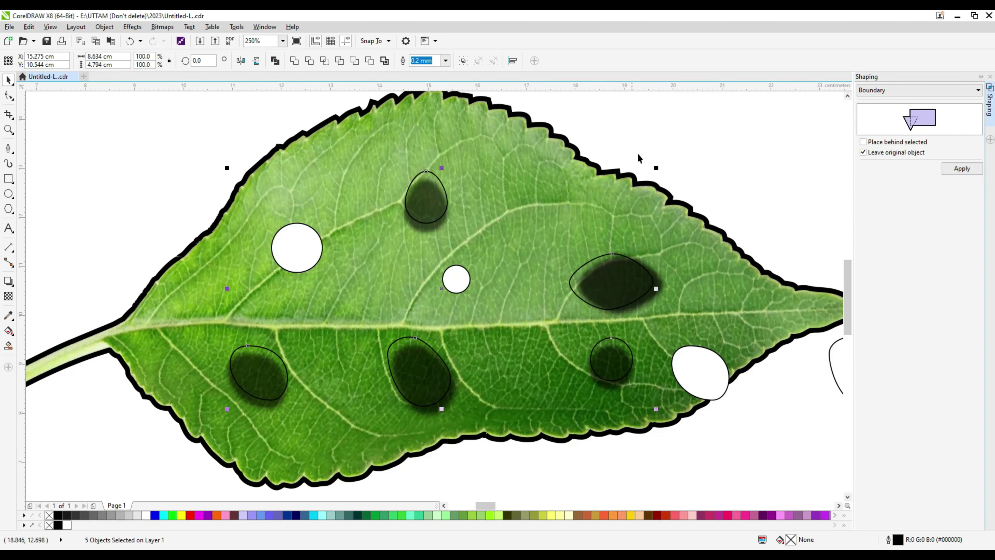
left_click(419, 372)
left_click(275, 60)
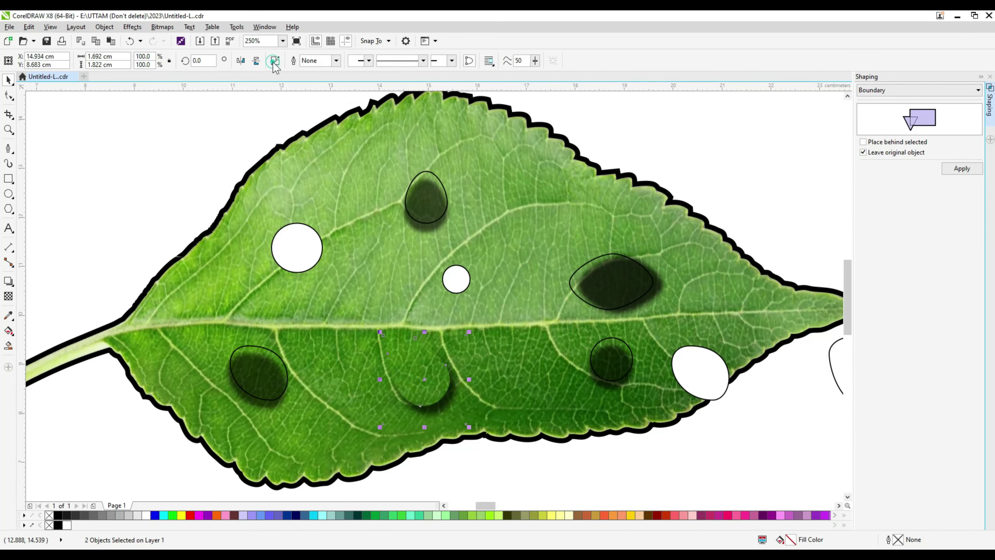
left_click(619, 388)
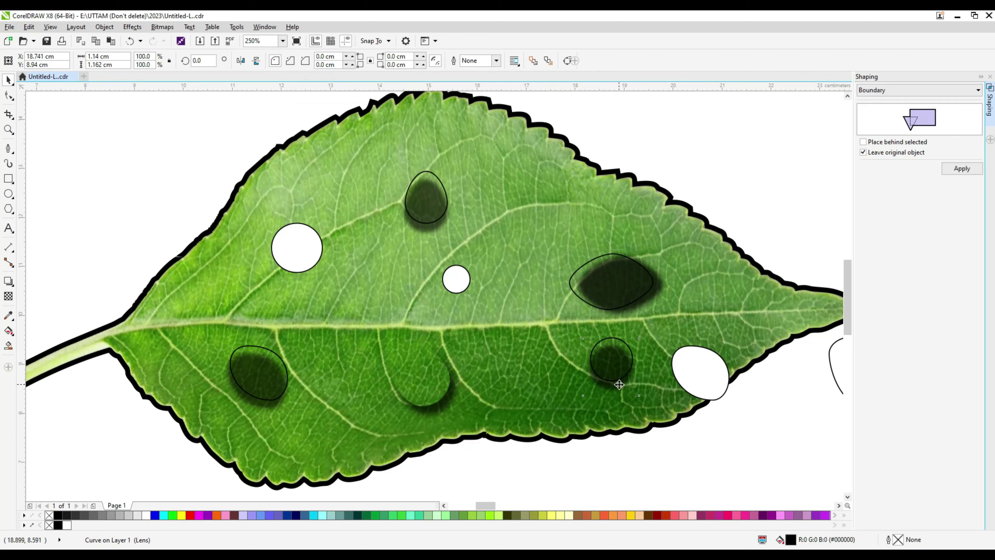
left_click(611, 357, "shift")
left_click(275, 60)
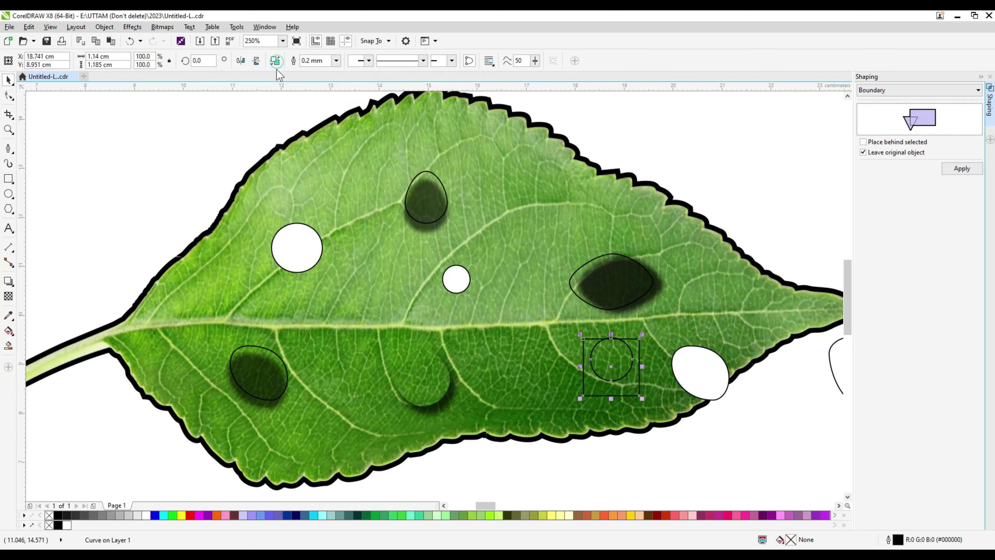
key("ctrl+z")
key("Escape")
left_click(623, 340)
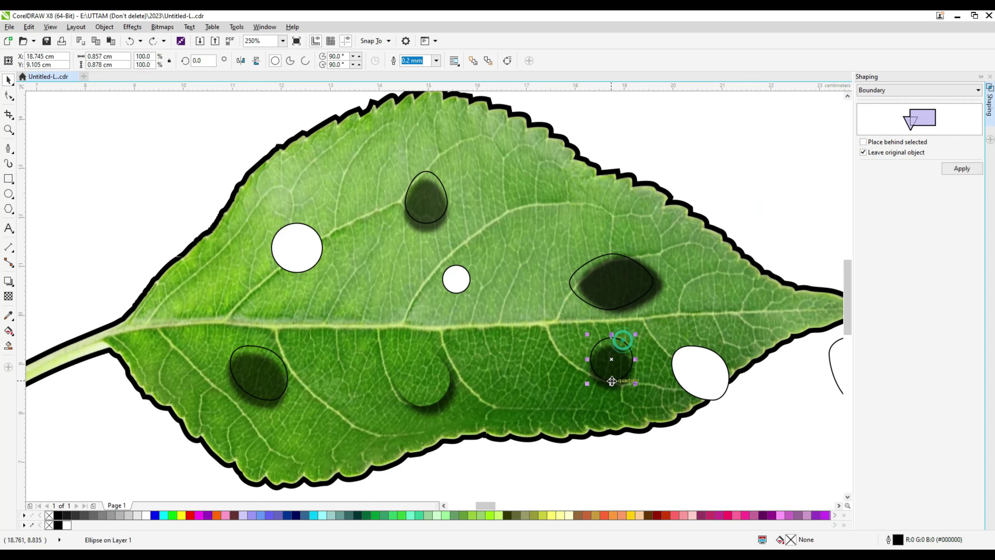
left_click(618, 390, "shift")
left_click(274, 60)
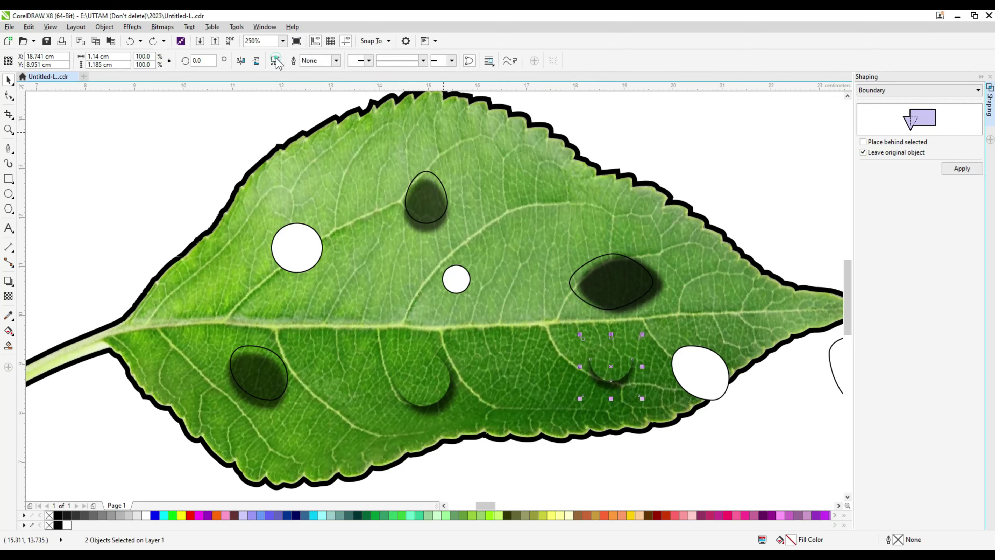
- Merge the large, top egg-shaped and lower-left blobs with their outlines into transparent drops
left_click(634, 278)
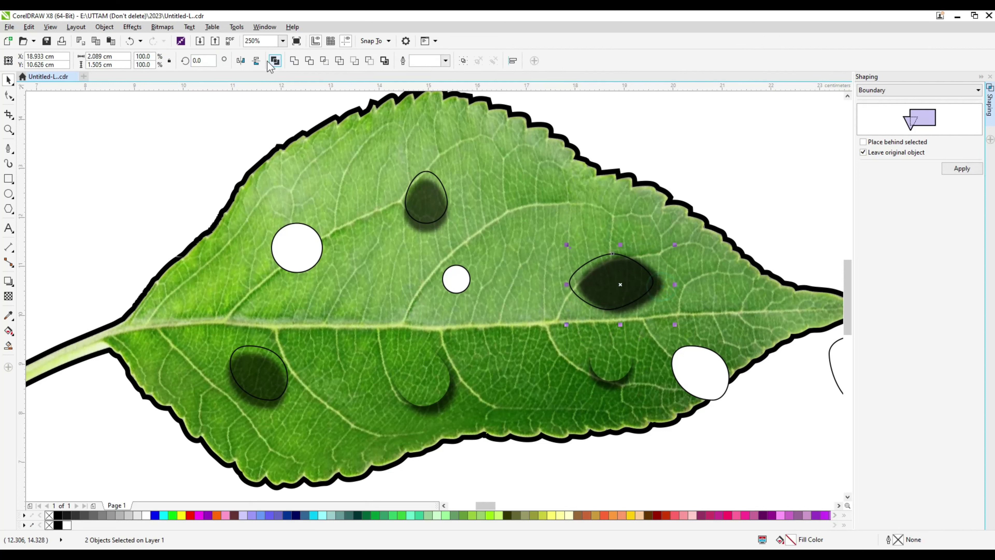
left_click(274, 60)
left_click(428, 200)
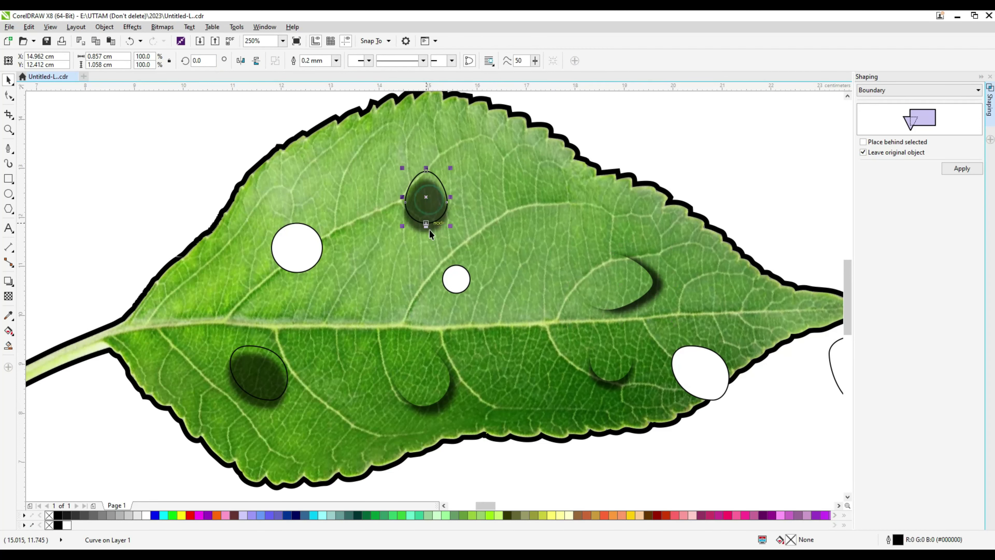
left_click(431, 228, "shift")
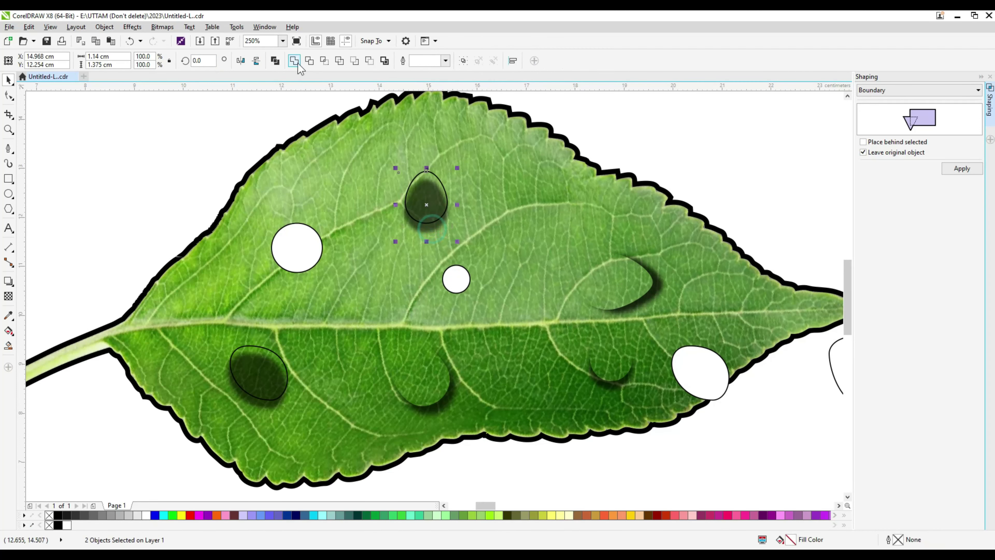
left_click(275, 62)
scroll(260, 407, "up", 2)
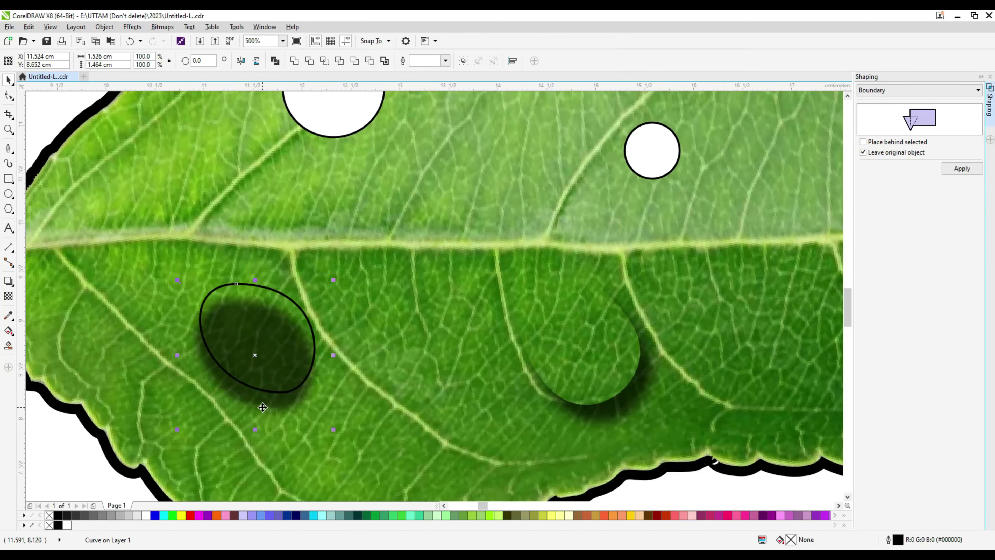
left_click(261, 407)
left_click(275, 61)
scroll(284, 260, "down", 4)
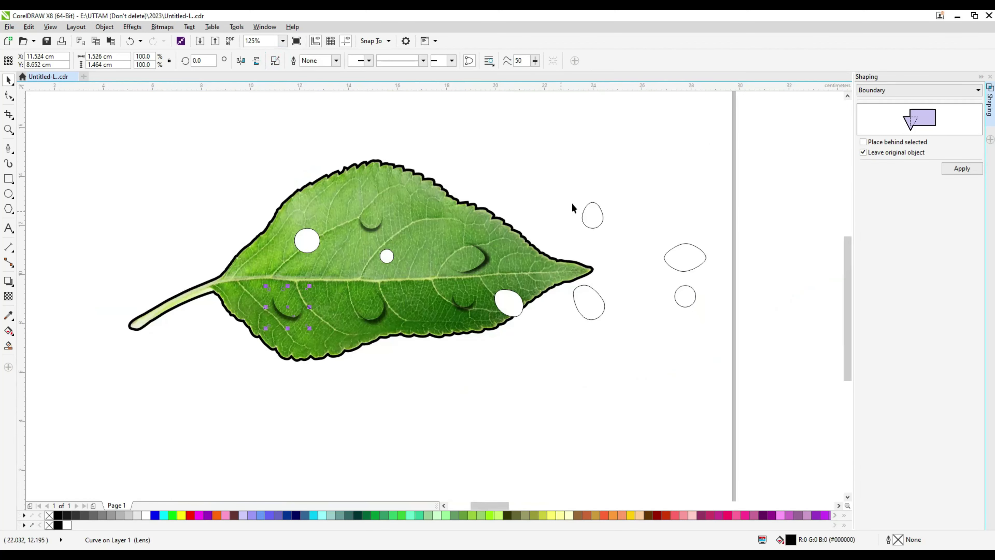
left_click(566, 178)
scroll(327, 249, "up", 2)
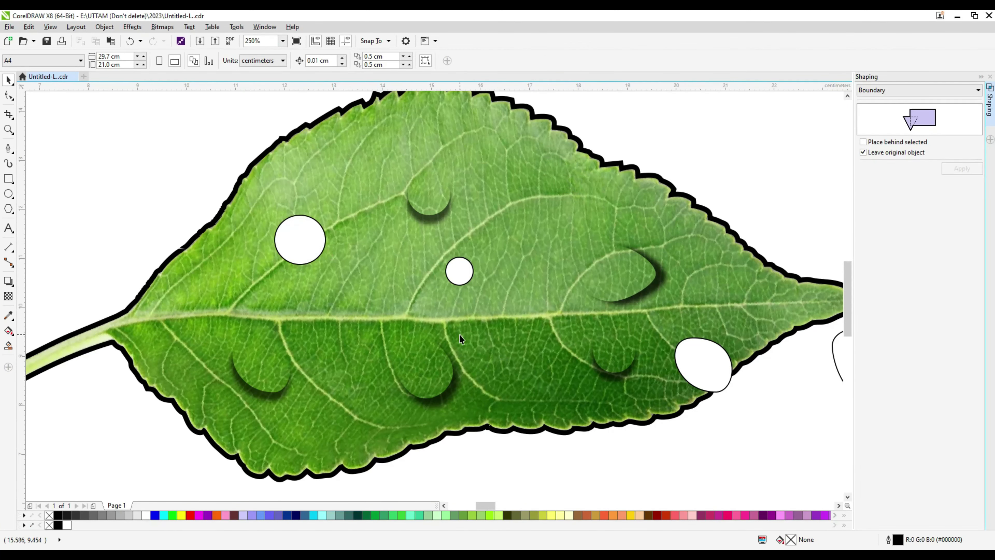
scroll(459, 339, "down", 2)
- Place the egg shapes over the five drops and nudge them into position
left_click_drag(671, 271, 444, 264)
scroll(444, 263, "up", 4)
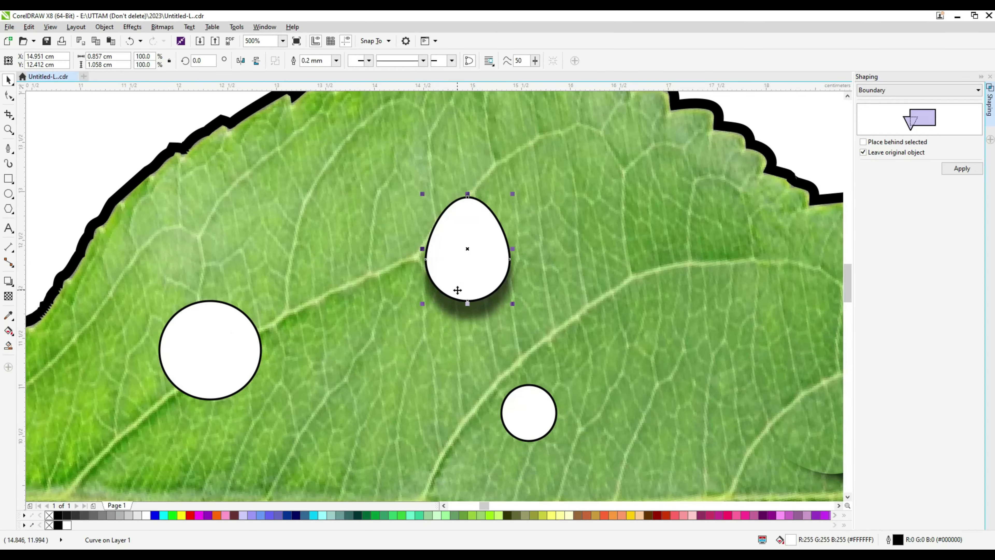
scroll(457, 290, "up", 2)
scroll(409, 263, "down", 4)
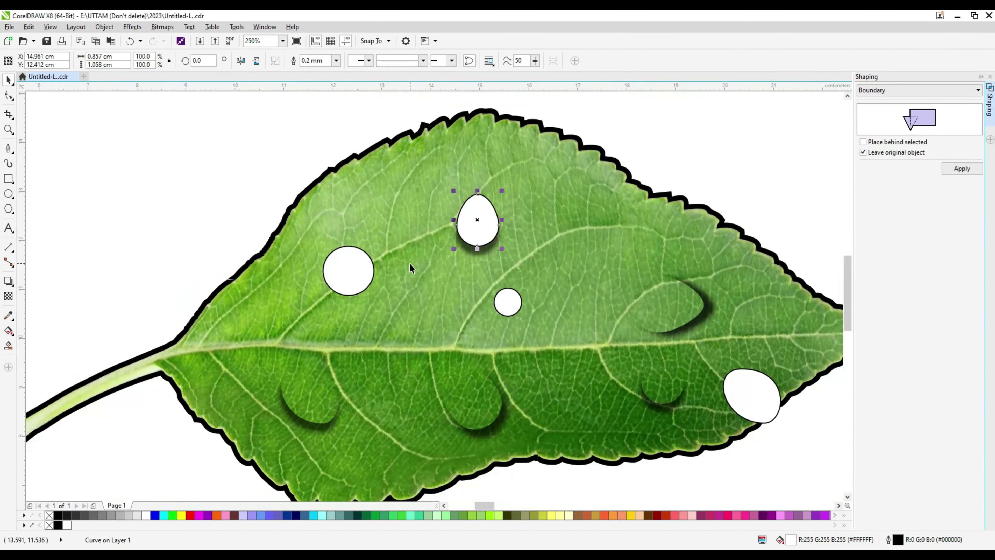
scroll(403, 270, "down", 4)
left_click_drag(661, 218, 470, 345)
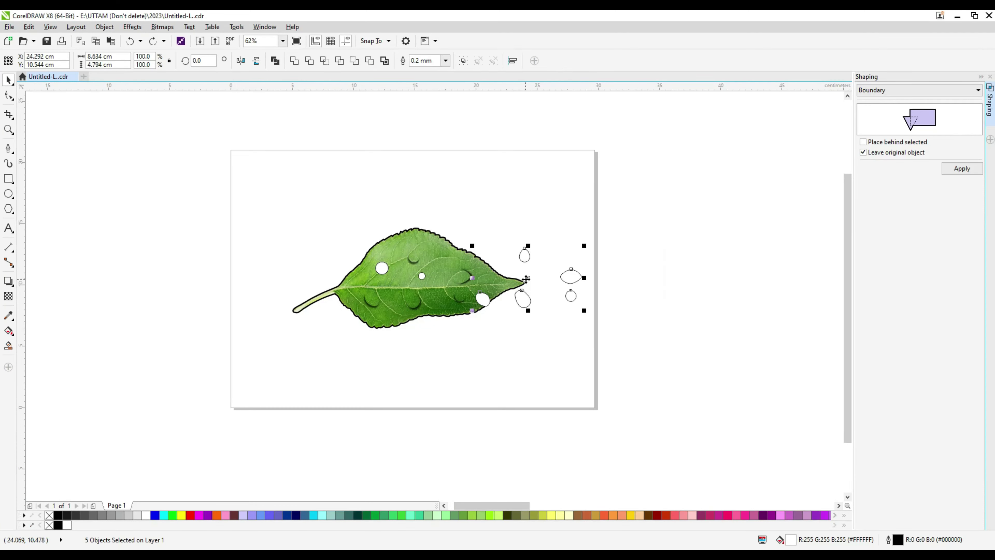
left_click_drag(415, 283, 414, 283)
scroll(375, 304, "up", 5)
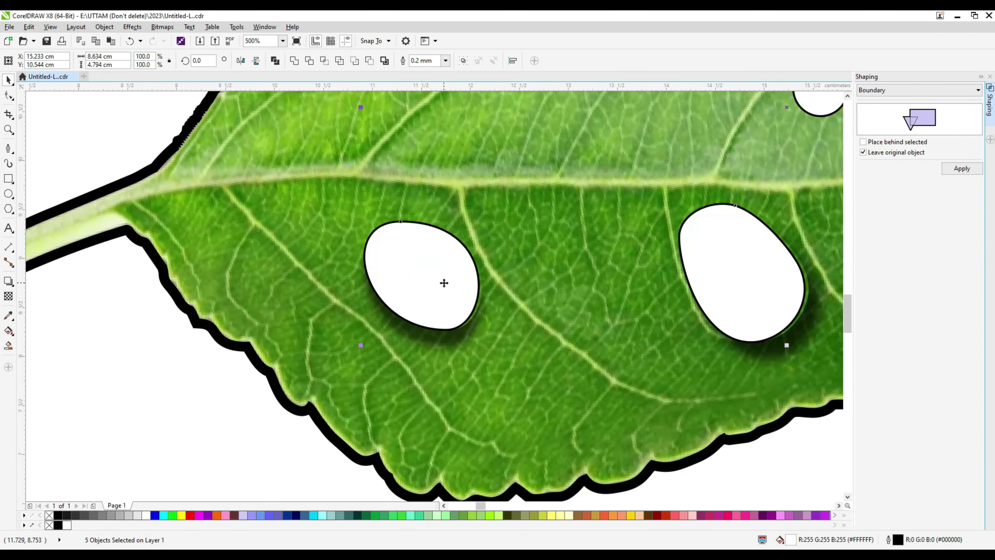
key("Right")
key("Right")
key("Right")
key("Right")
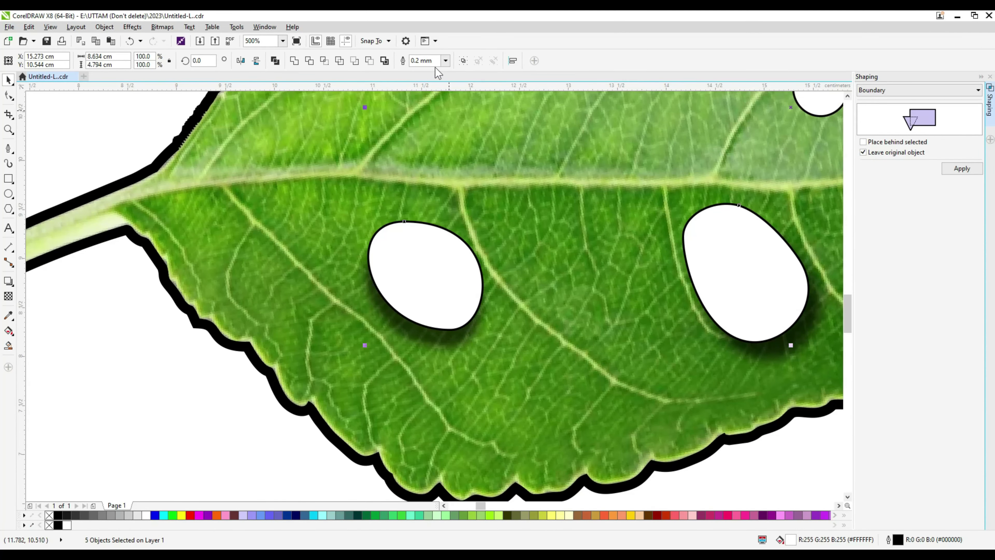
- Give the five egg shapes no outline and a black fill, nudging them into alignment
left_click(445, 60)
left_click(423, 81)
scroll(467, 351, "down", 2)
scroll(468, 350, "down", 1)
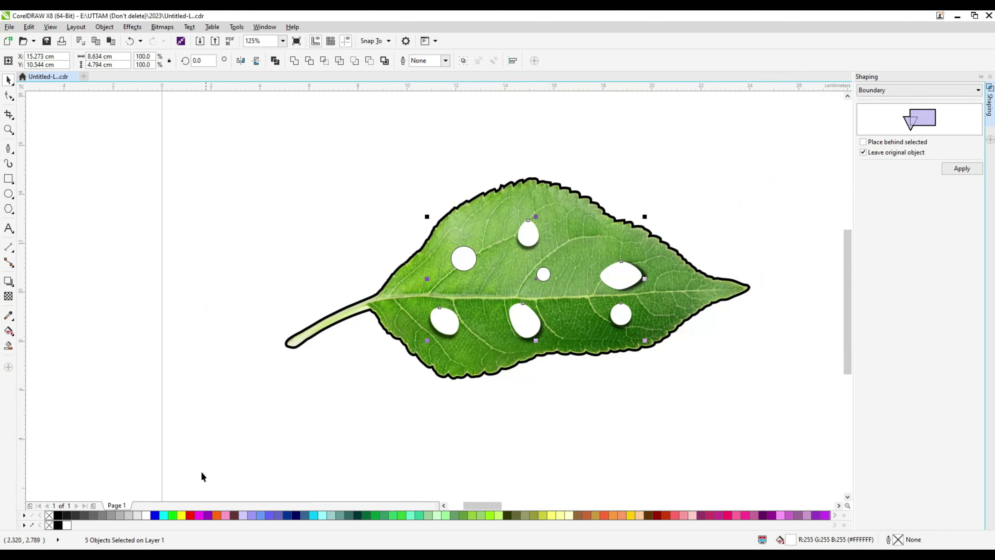
left_click(58, 515)
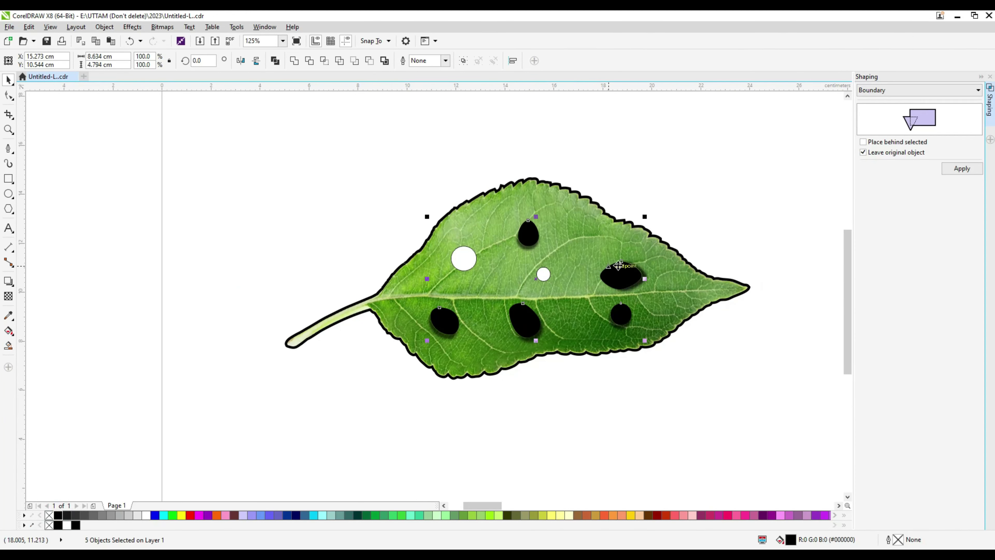
scroll(651, 271, "up", 2)
key("Right")
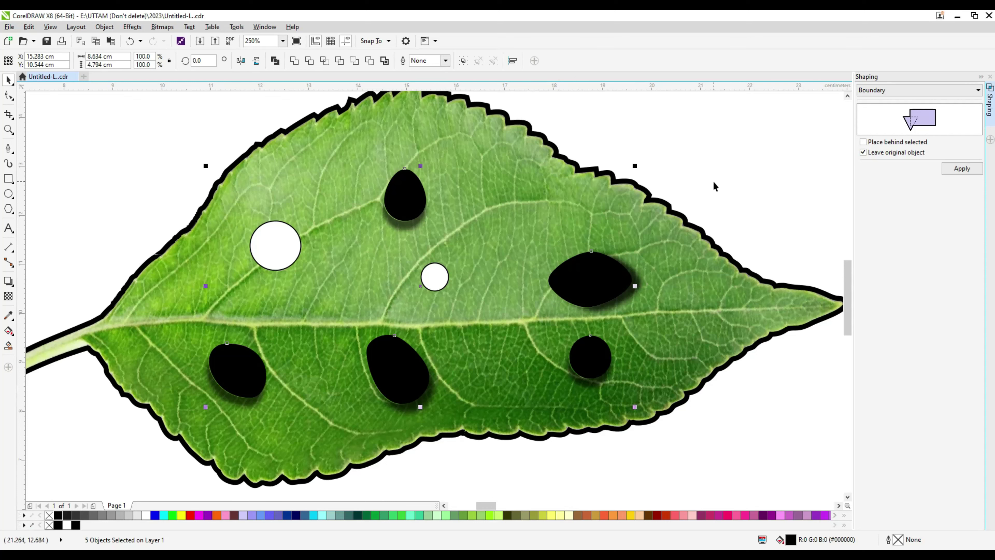
left_click(401, 191)
scroll(400, 192, "up", 2)
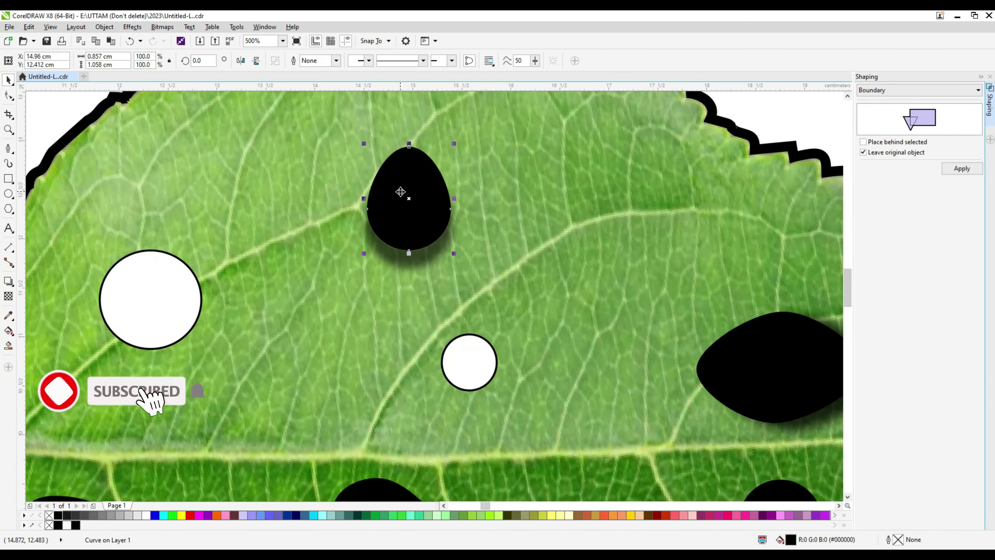
scroll(402, 222, "up", 2)
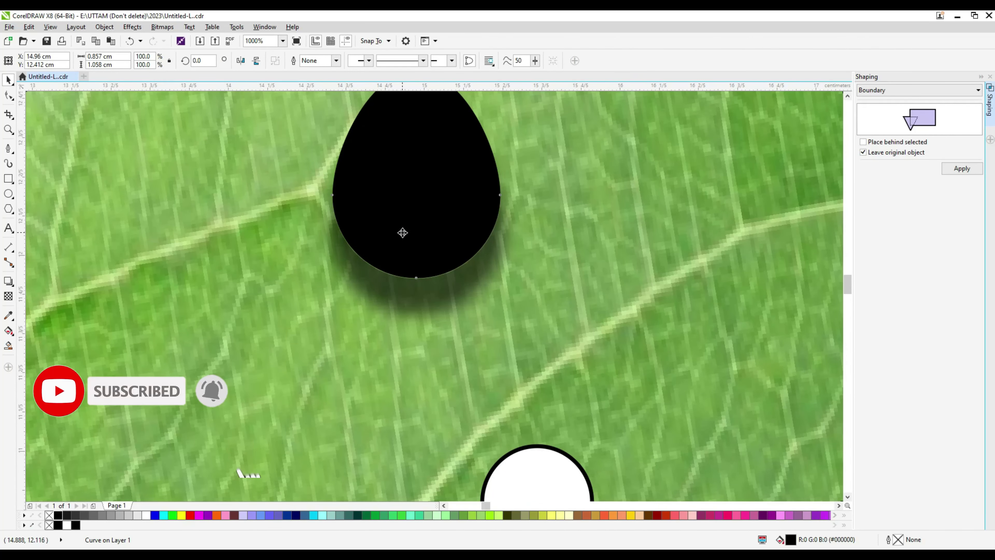
key("Down")
scroll(447, 250, "down", 2)
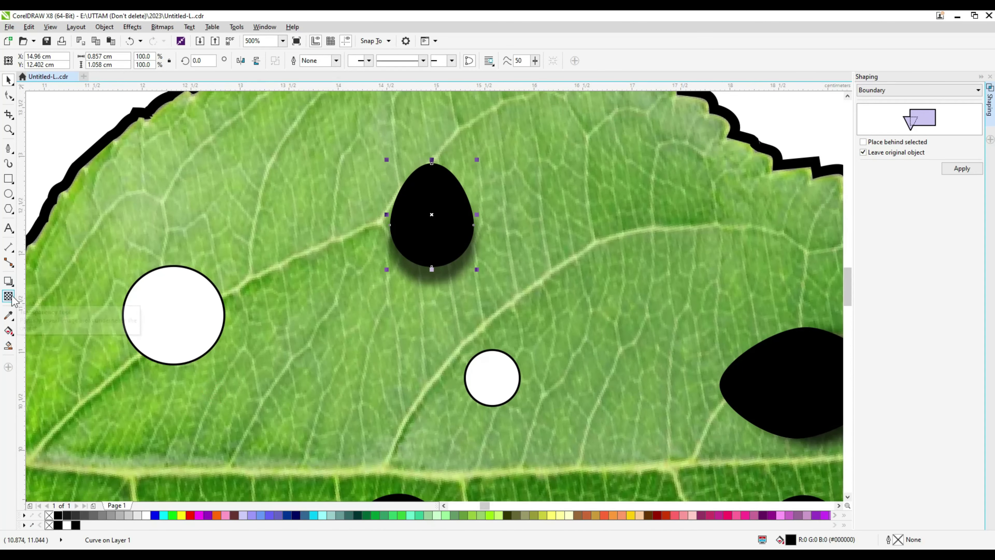
- Apply a linear transparency to the top black egg, fading from its top downward
left_click(11, 298)
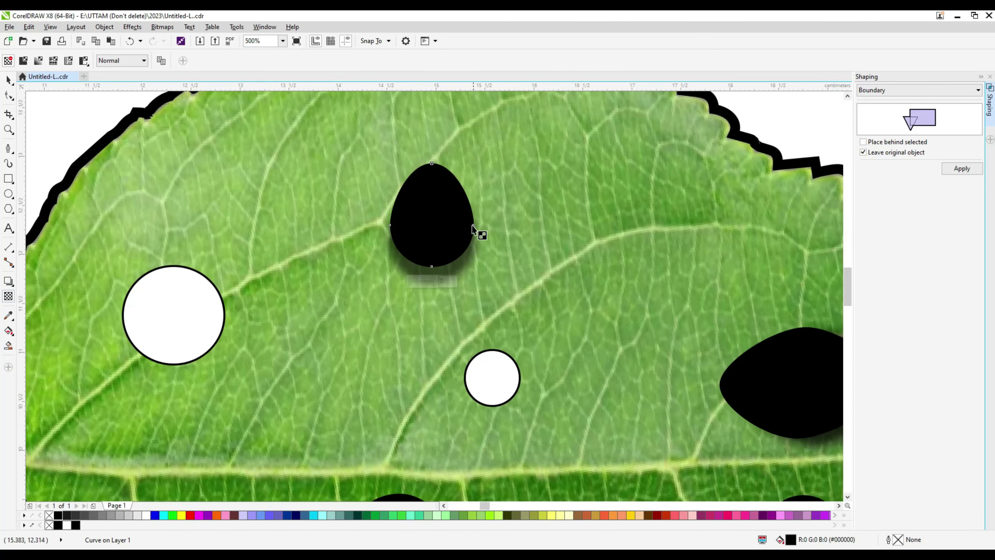
left_click_drag(432, 242, 430, 178)
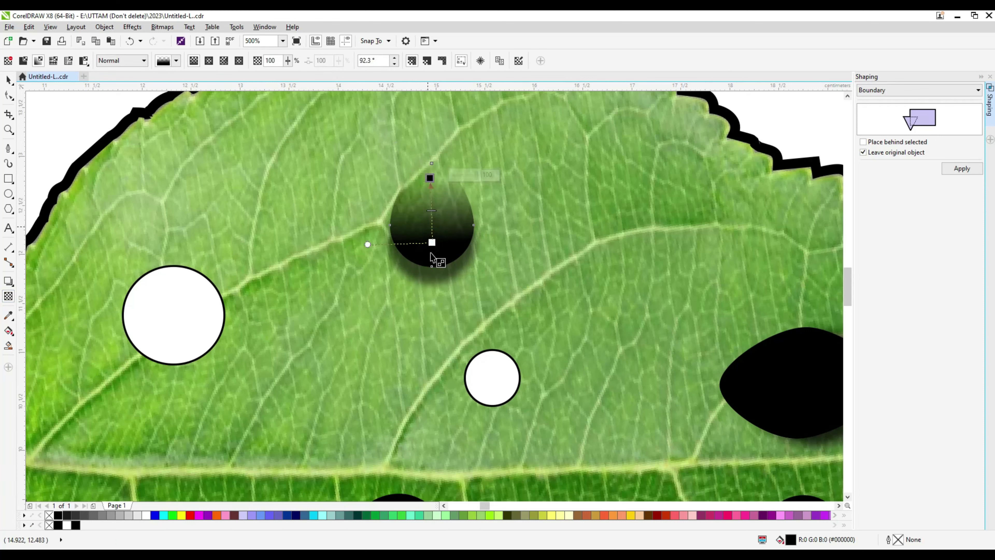
left_click(434, 278)
key("ctrl+z")
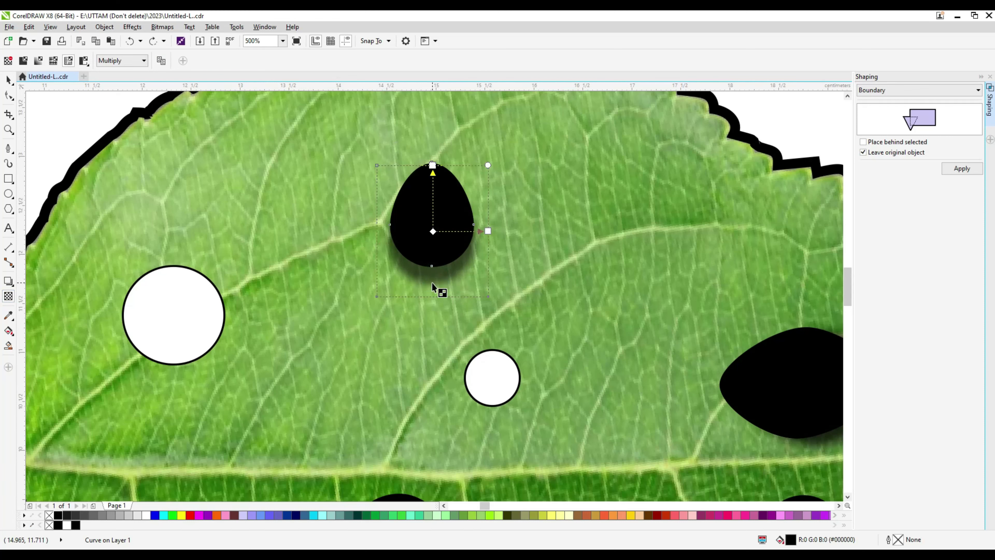
left_click_drag(432, 296, 430, 200)
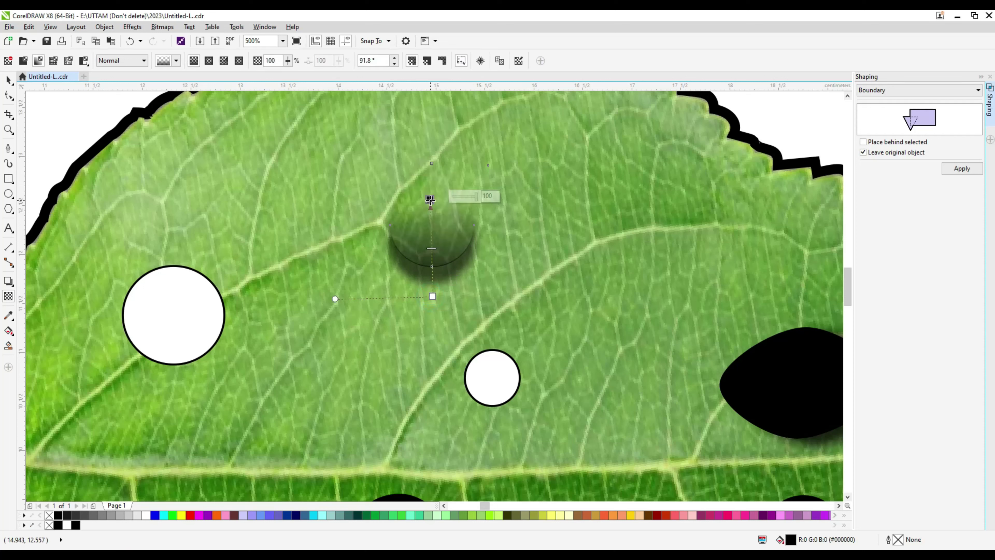
key("ctrl+z")
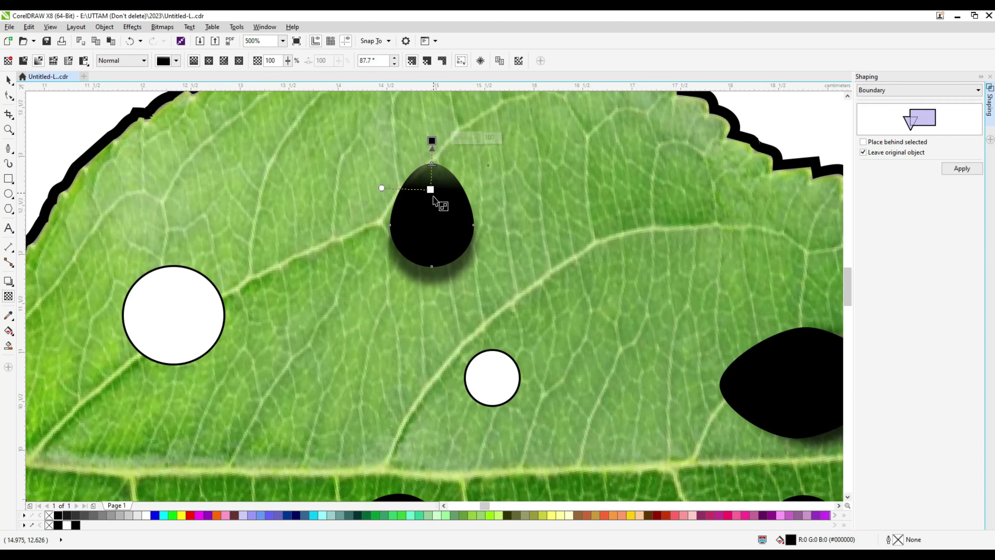
left_click_drag(433, 227, 433, 325)
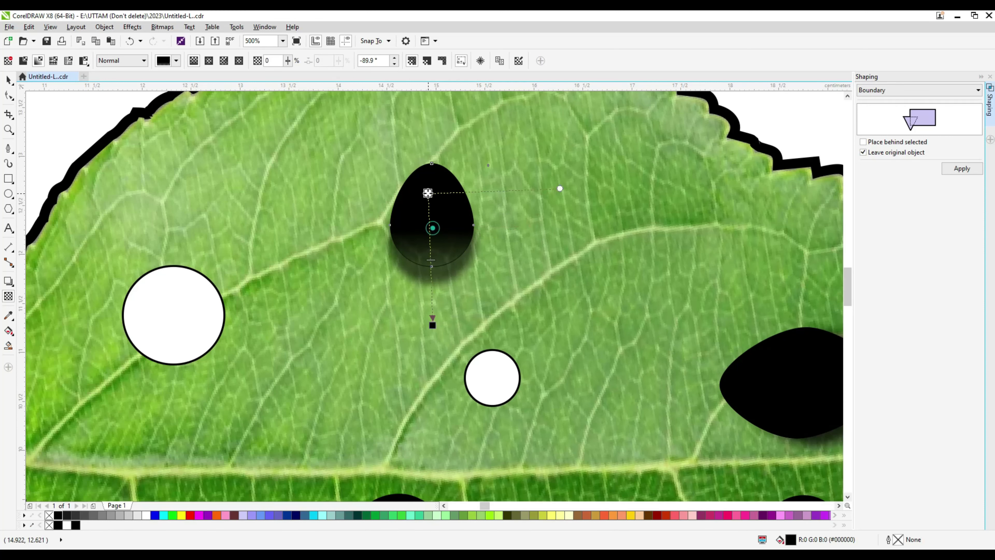
left_click_drag(431, 226, 427, 163)
left_click_drag(432, 324, 427, 276)
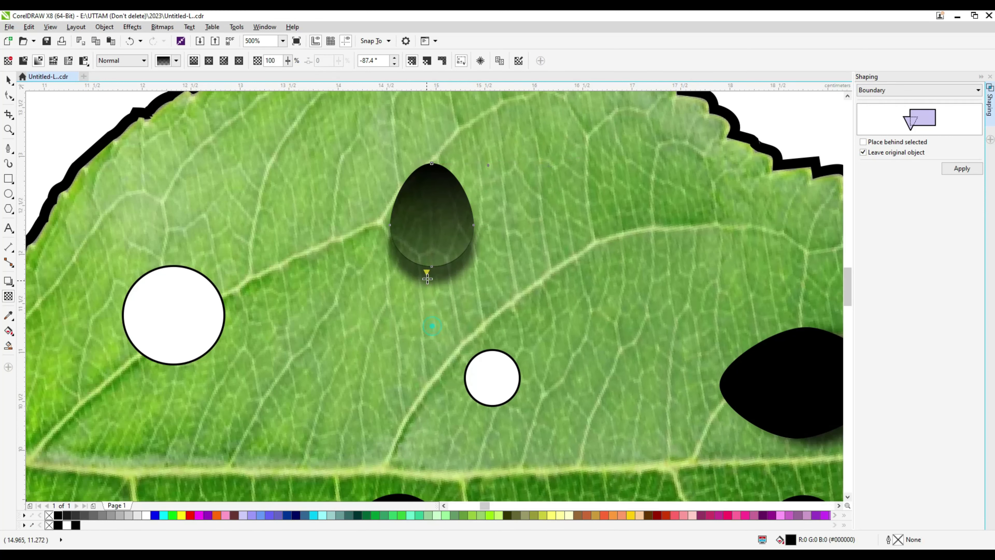
- Refine the fade with its start above the drop and its end inside it, then zoom out
scroll(419, 173, "up", 2)
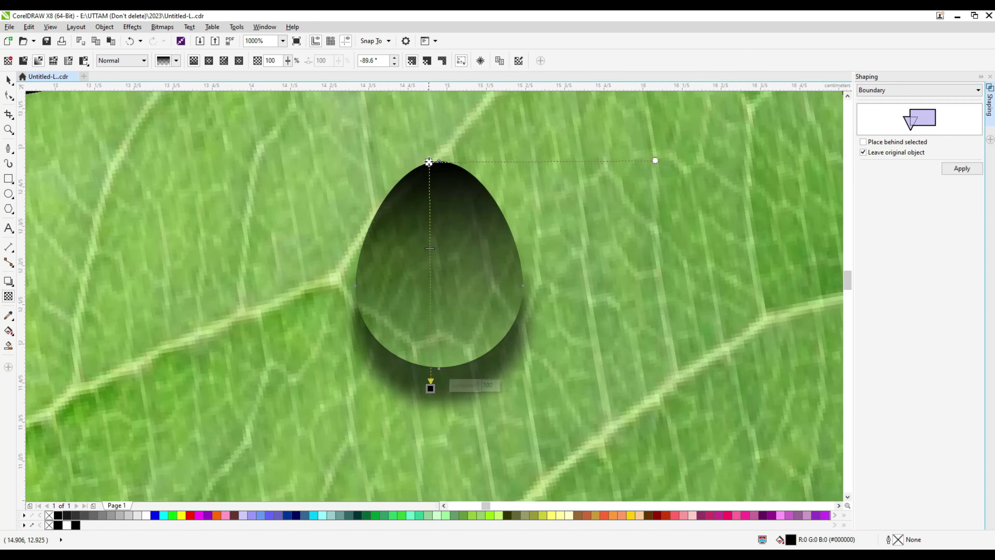
left_click_drag(430, 161, 432, 146)
left_click_drag(430, 388, 433, 326)
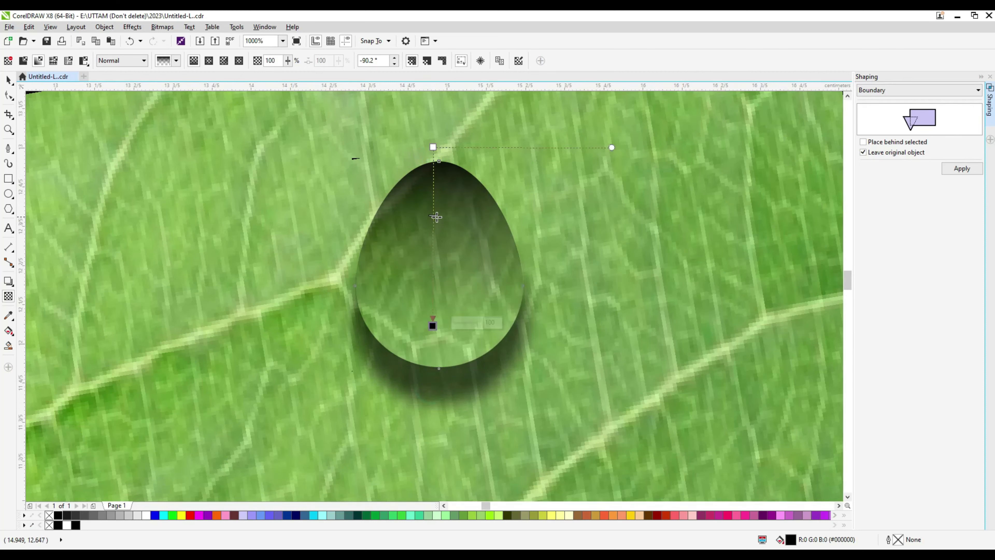
left_click_drag(436, 216, 434, 230)
left_click_drag(433, 325, 433, 286)
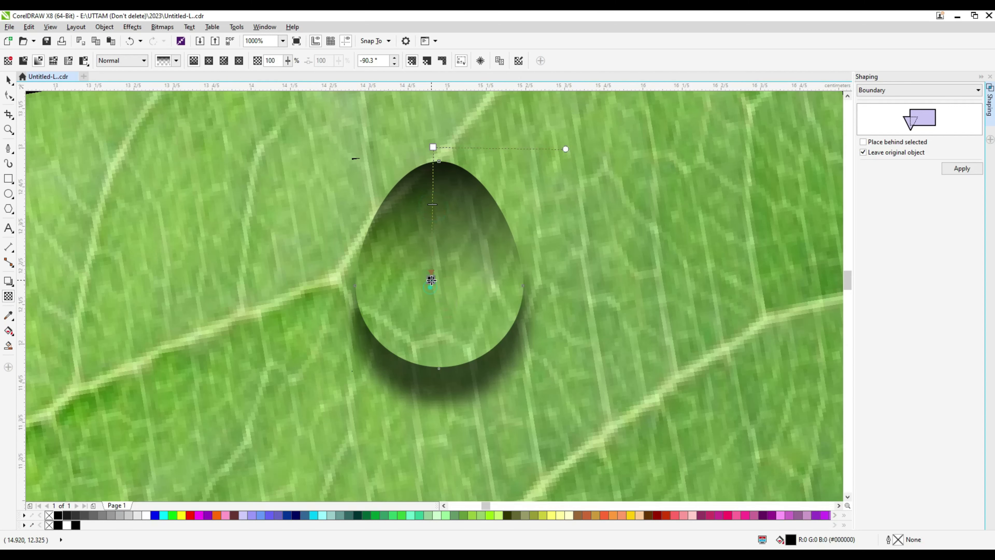
scroll(457, 239, "down", 4)
left_click(507, 287)
scroll(451, 255, "up", 2)
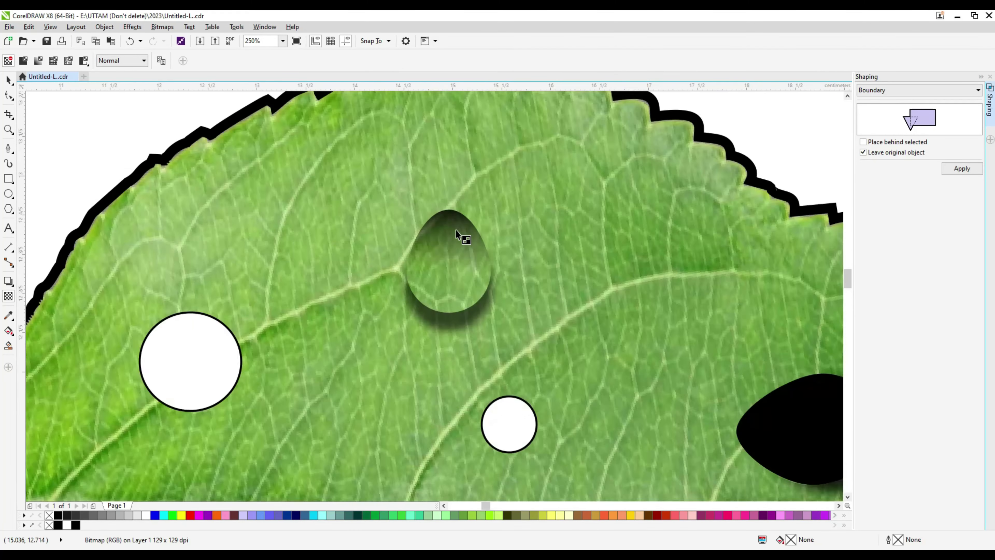
scroll(457, 237, "up", 2)
left_click(455, 233)
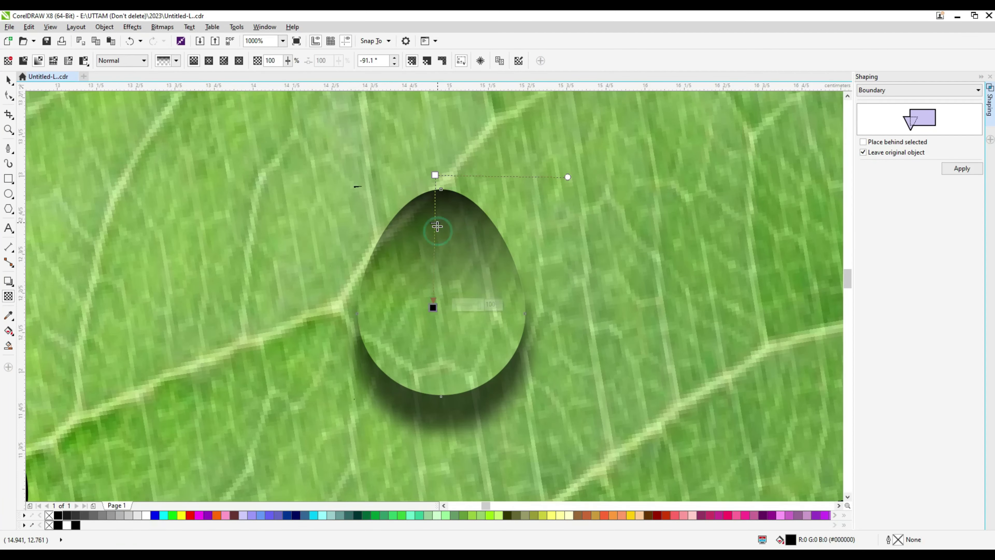
left_click_drag(432, 307, 435, 291)
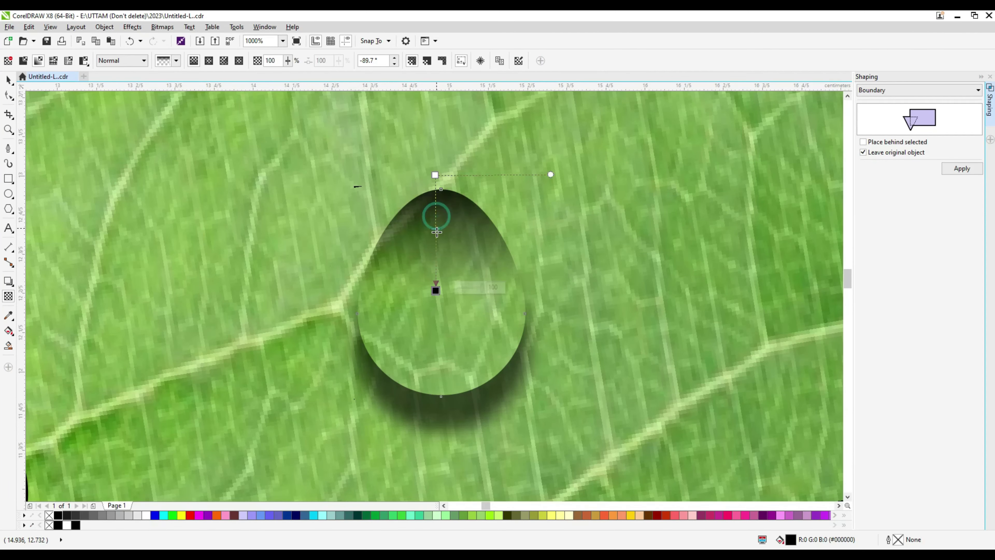
scroll(436, 235, "down", 3)
key("Escape")
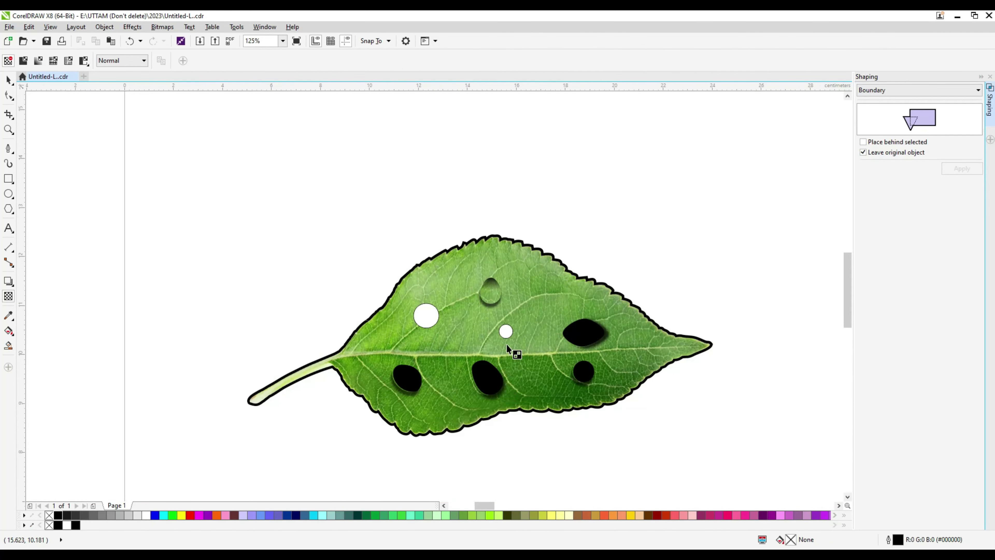
- Give the upper-right black spot a horizontal linear transparency from its left edge to its right tip
scroll(508, 347, "up", 1)
left_click(658, 329)
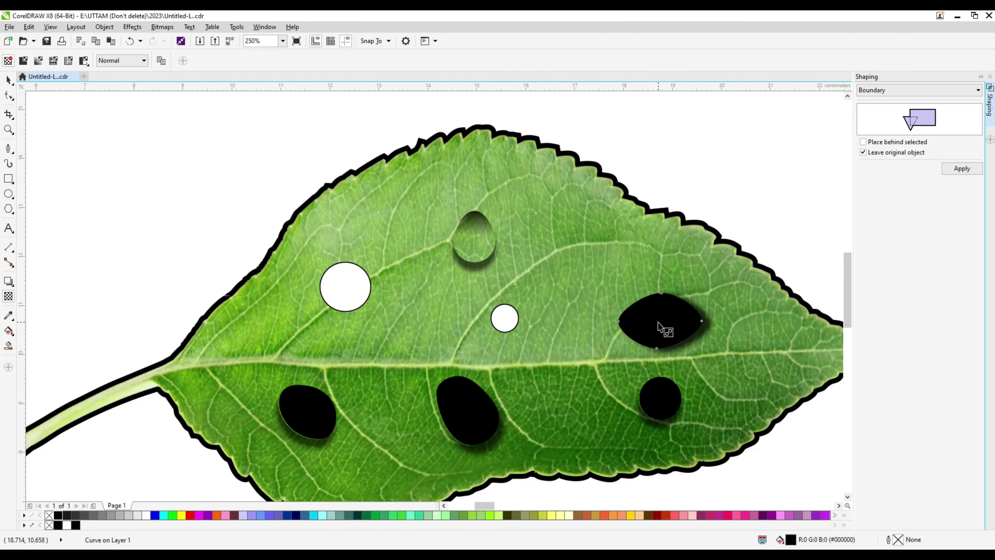
left_click_drag(658, 323, 720, 322)
left_click_drag(658, 323, 559, 313)
scroll(676, 330, "up", 1)
left_click_drag(764, 317, 660, 317)
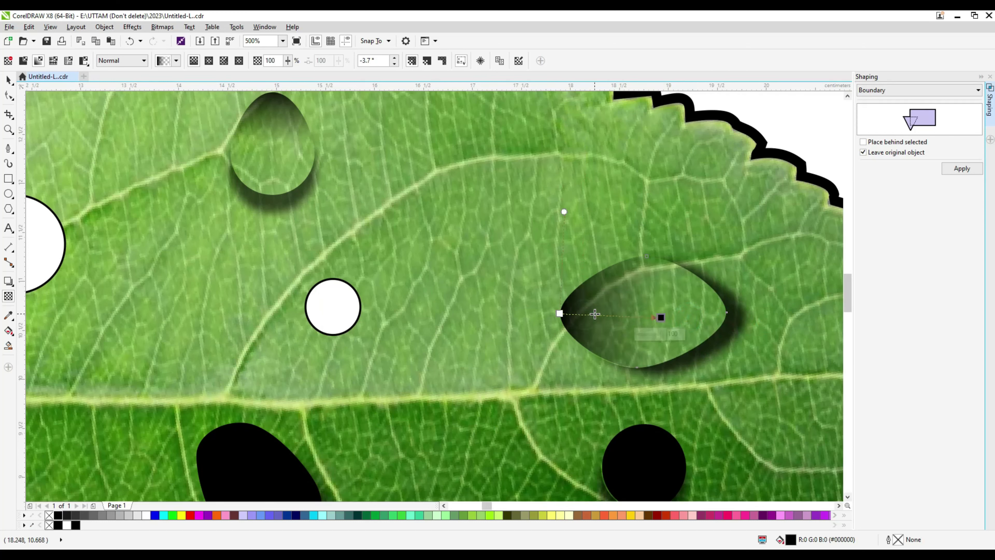
left_click_drag(559, 313, 544, 312)
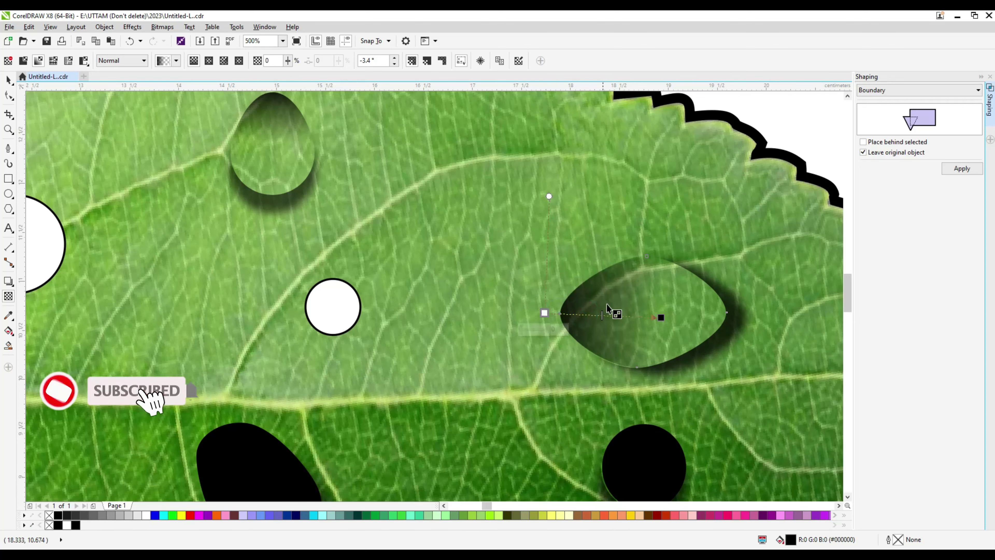
- Reselect the right-hand drop to check its fade, then select the black oval below the midrib
scroll(623, 312, "down", 1)
scroll(724, 240, "down", 1)
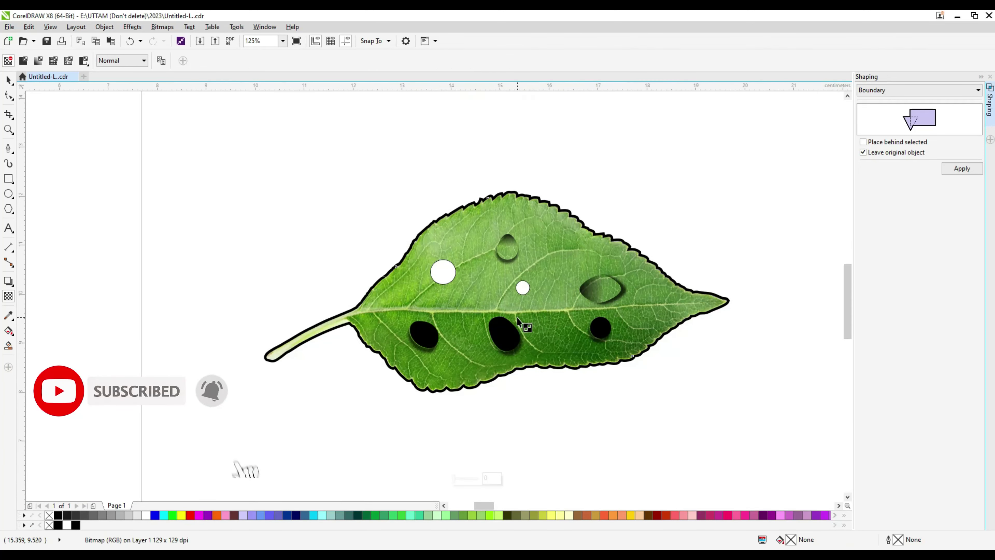
scroll(522, 322, "up", 1)
scroll(671, 266, "up", 1)
scroll(671, 267, "up", 1)
left_click(672, 275)
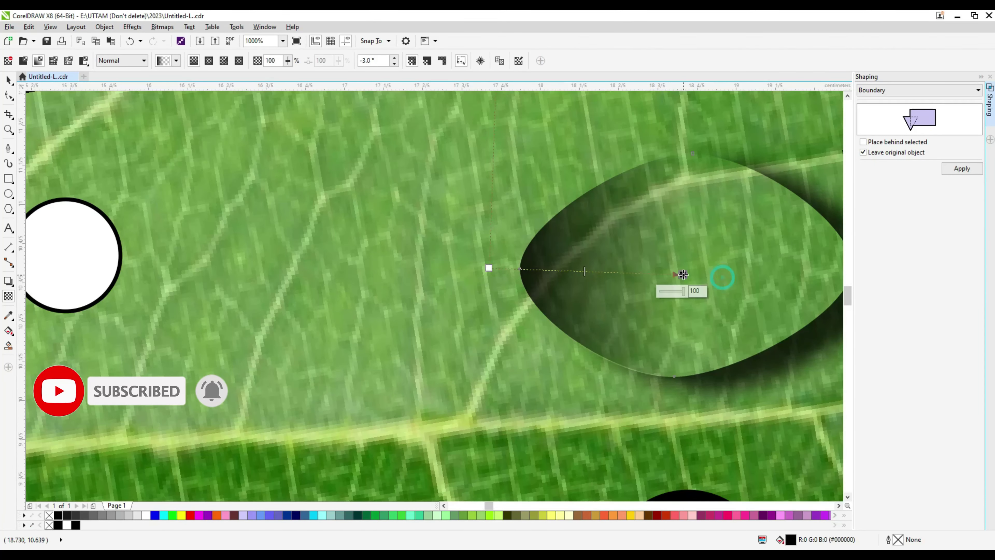
scroll(673, 274, "down", 1)
scroll(579, 267, "down", 1)
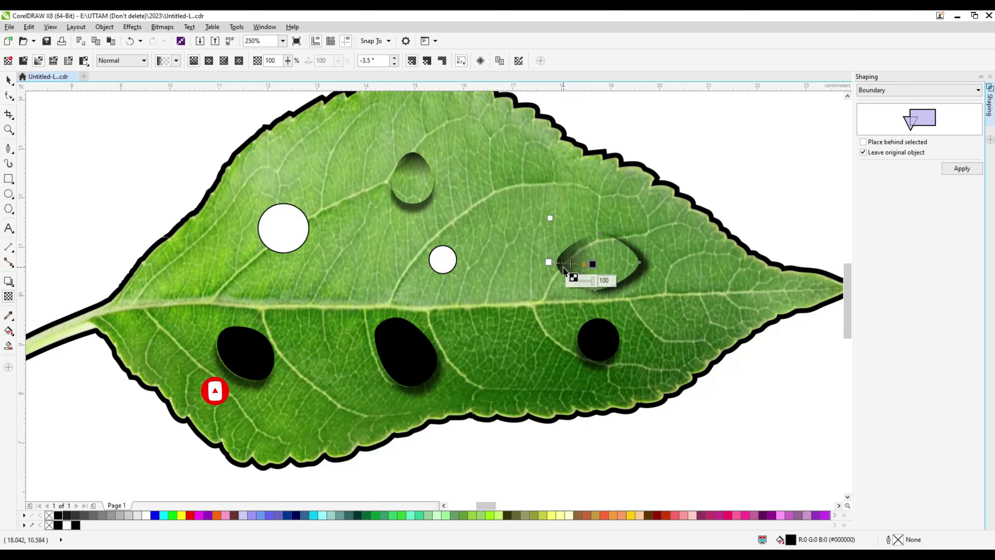
left_click(411, 353)
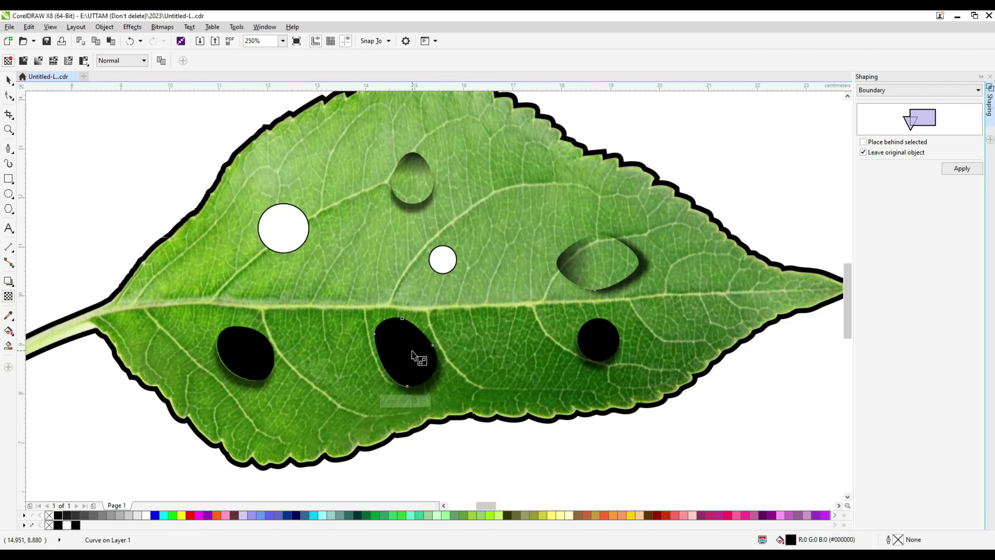
left_click(399, 345)
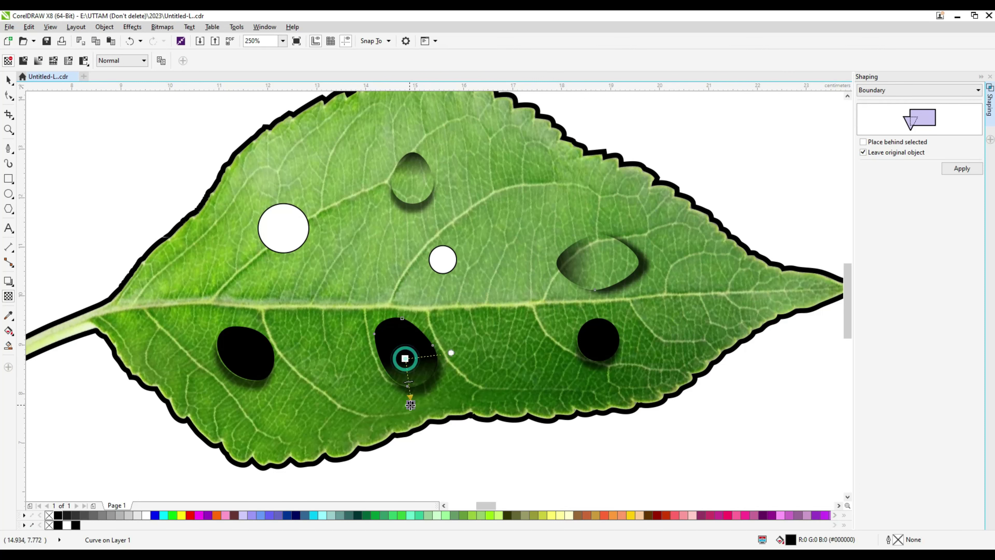
- Apply a linear transparency running from the top to the bottom edge of the lower-middle black oval
mouse_move(389, 335)
left_mouse_down()
mouse_move(405, 379)
mouse_move(405, 368)
left_mouse_up()
left_click(402, 370)
scroll(411, 404, "up", 1)
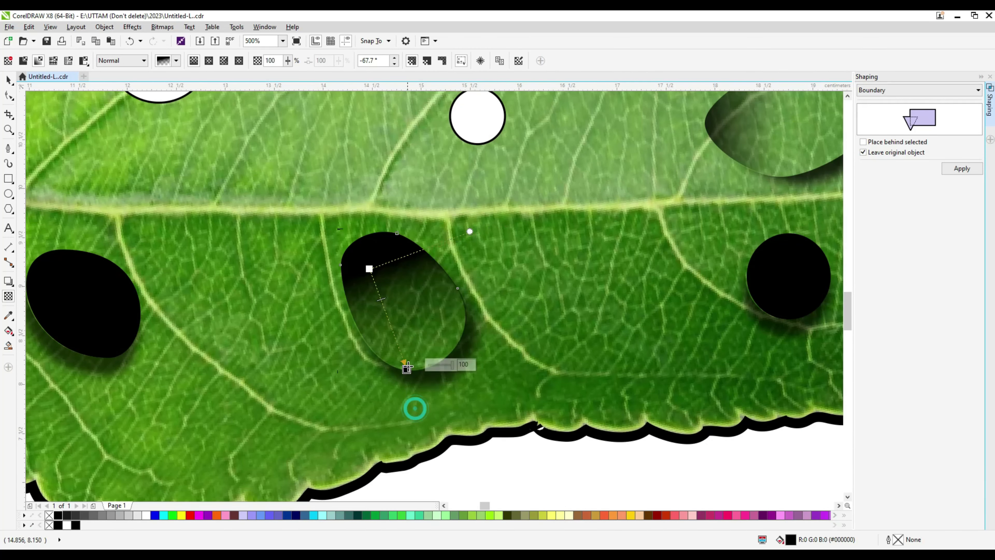
mouse_move(369, 268)
left_mouse_down()
mouse_move(332, 213)
mouse_move(350, 254)
left_mouse_up()
left_click_drag(407, 369, 394, 330)
left_click(402, 351)
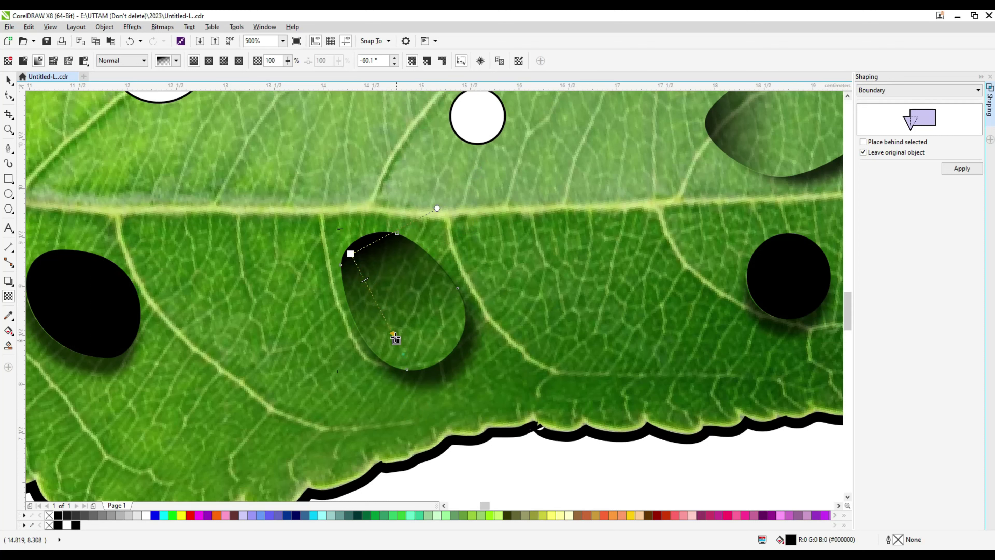
- Shift the fade start to the oval's upper-left so that edge stays dark and the bottom clears
scroll(426, 303, "up", 2)
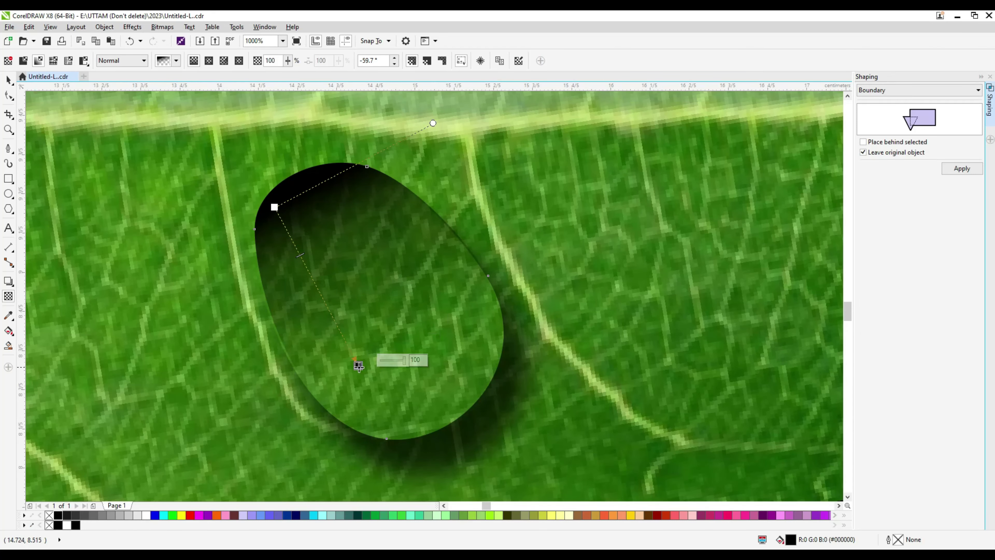
left_click_drag(358, 364, 355, 357)
left_click_drag(274, 207, 258, 169)
scroll(409, 303, "down", 4)
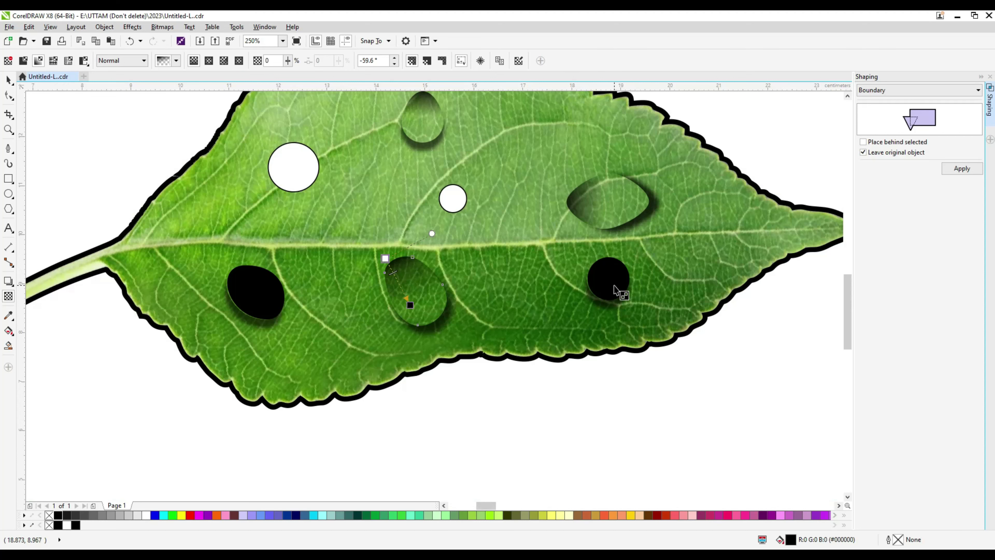
left_click(609, 298)
scroll(536, 327, "down", 2)
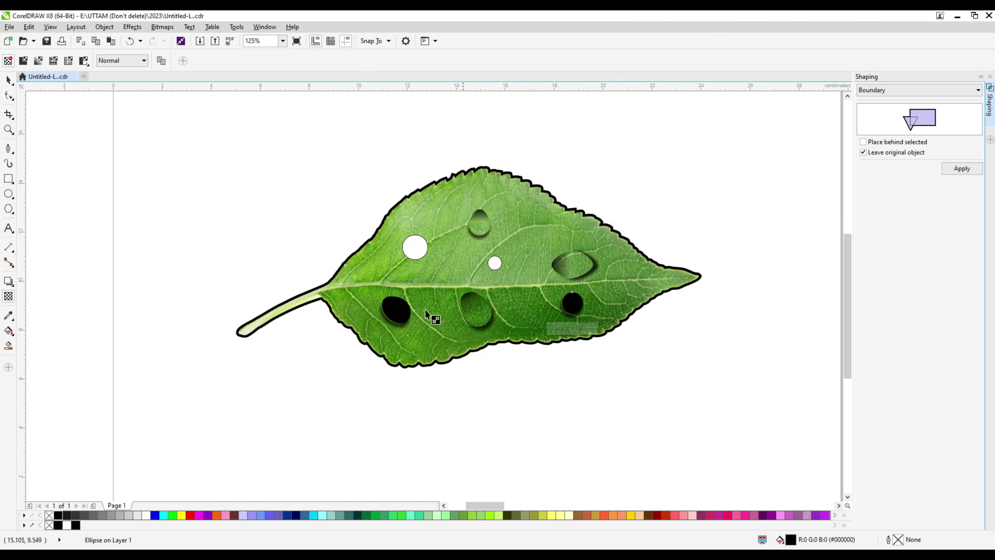
scroll(415, 314, "up", 2)
- Apply a linear fade across the lower-left black spot from upper-left to lower-right
left_click(394, 316)
scroll(394, 316, "up", 2)
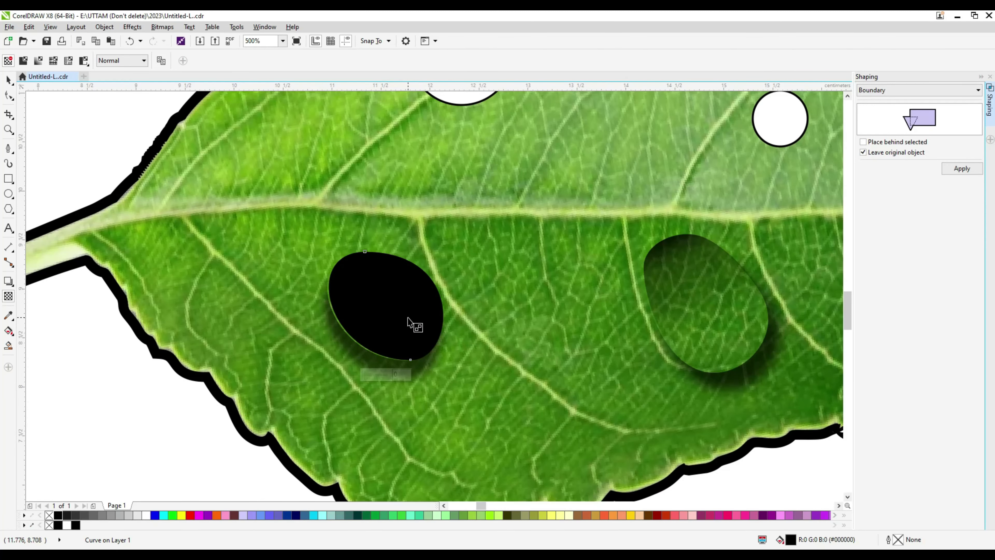
left_click_drag(447, 368, 411, 331)
left_click_drag(447, 368, 391, 307)
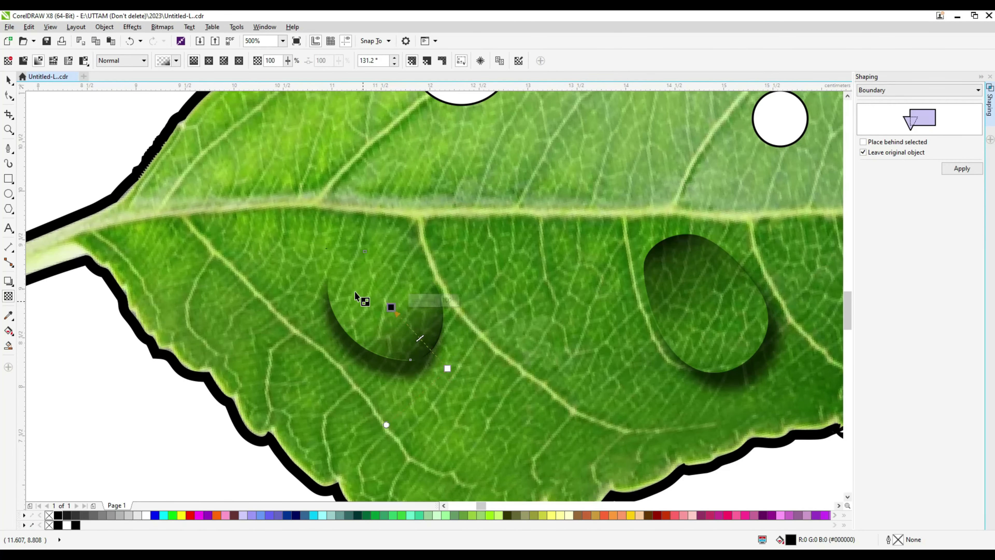
left_click_drag(352, 272, 441, 368)
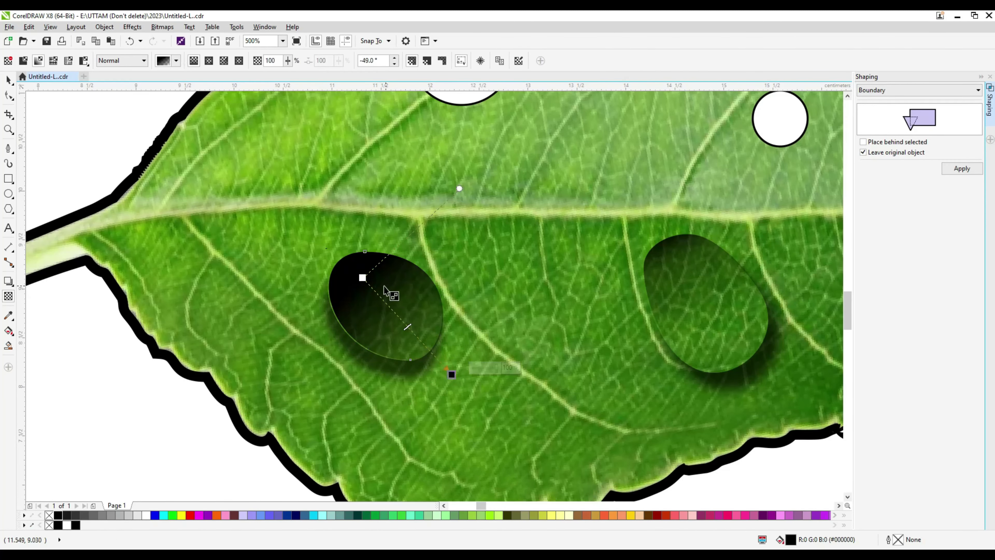
left_click_drag(352, 271, 313, 250)
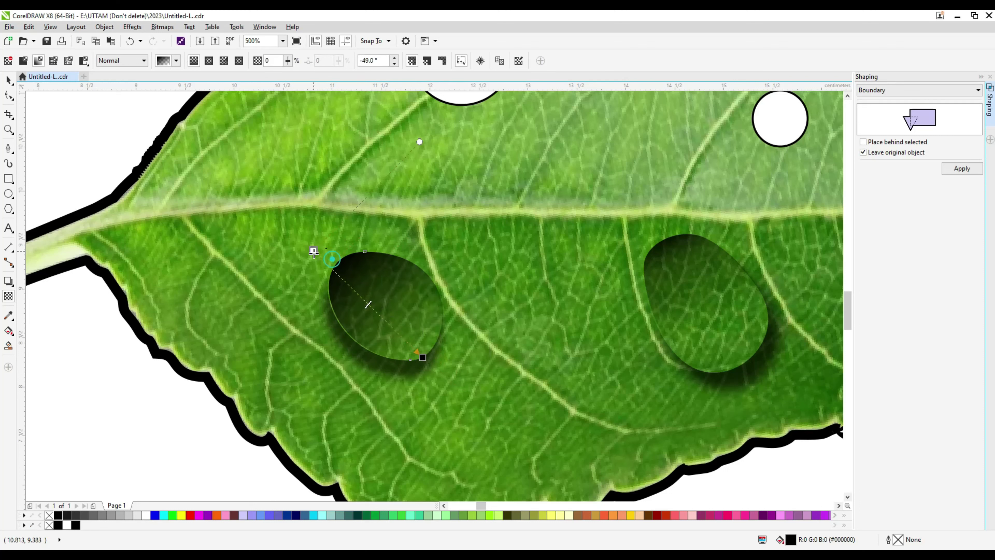
mouse_move(424, 359)
left_mouse_down()
mouse_move(298, 251)
mouse_move(416, 373)
left_mouse_up()
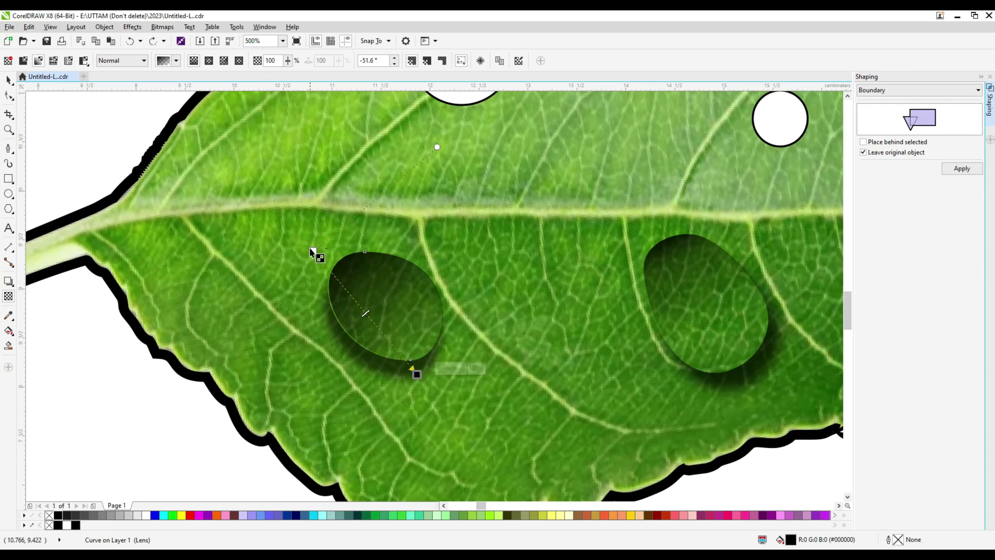
- Select the faded lower-left drop as a whole object and zoom in to inspect it
left_click(8, 80)
scroll(354, 312, "up", 2)
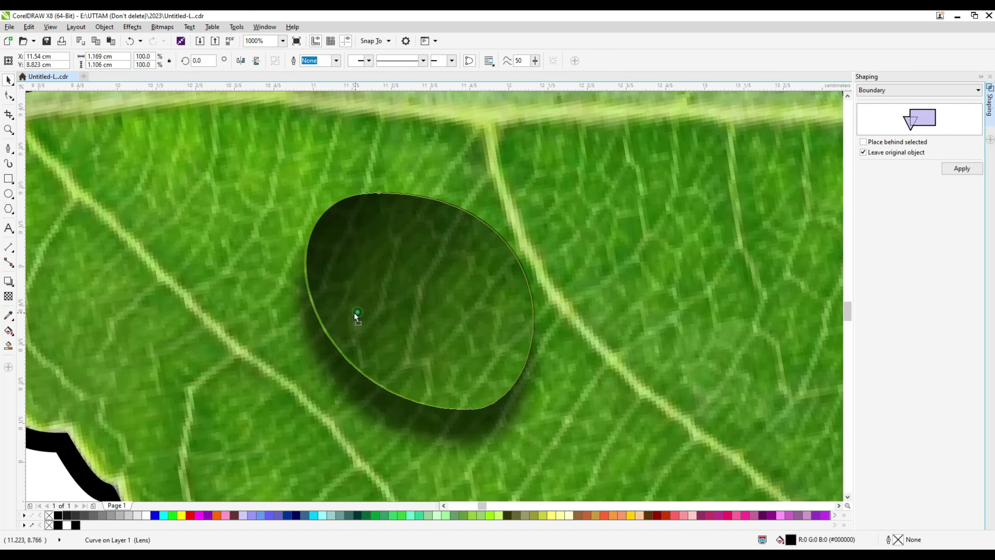
left_click(356, 313)
scroll(356, 313, "up", 2)
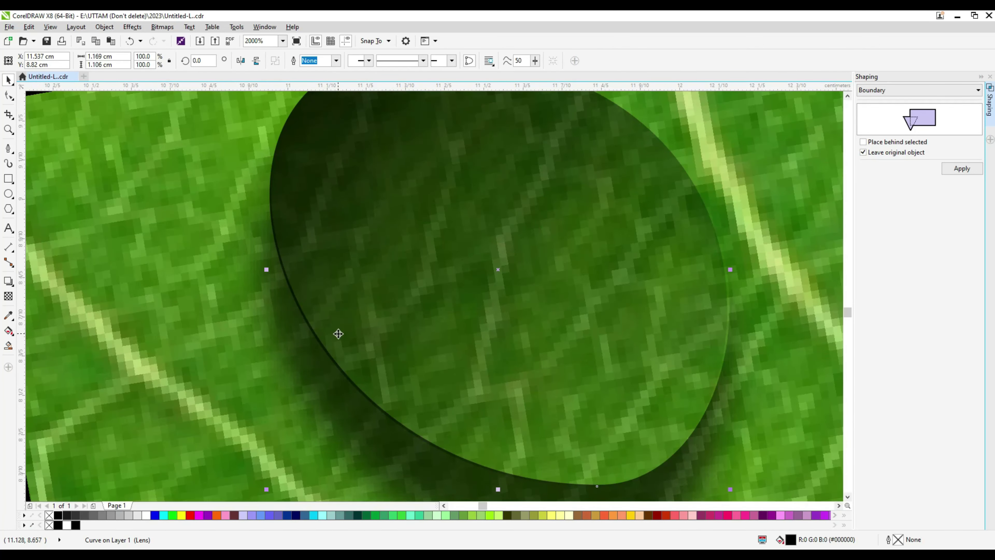
scroll(338, 333, "up", 2)
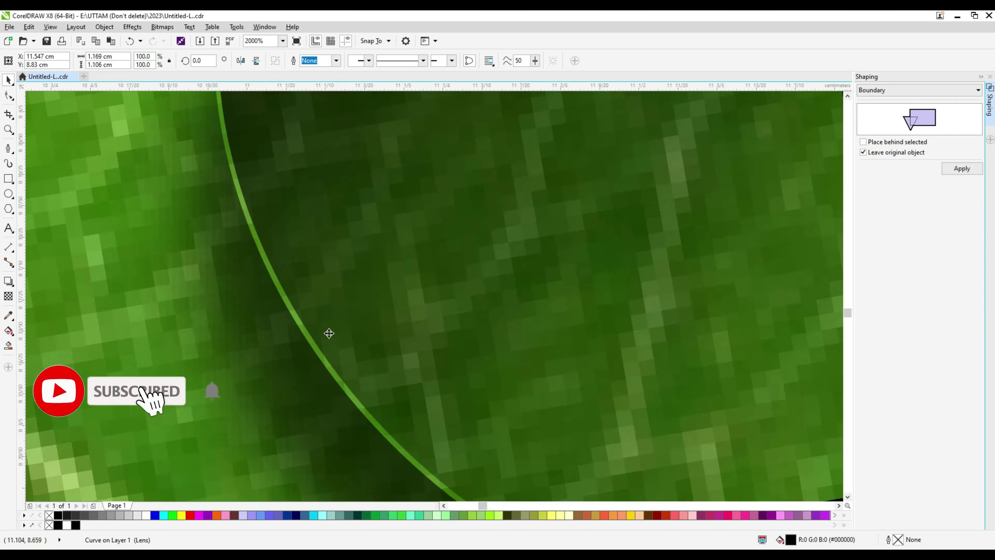
scroll(329, 332, "up", 4)
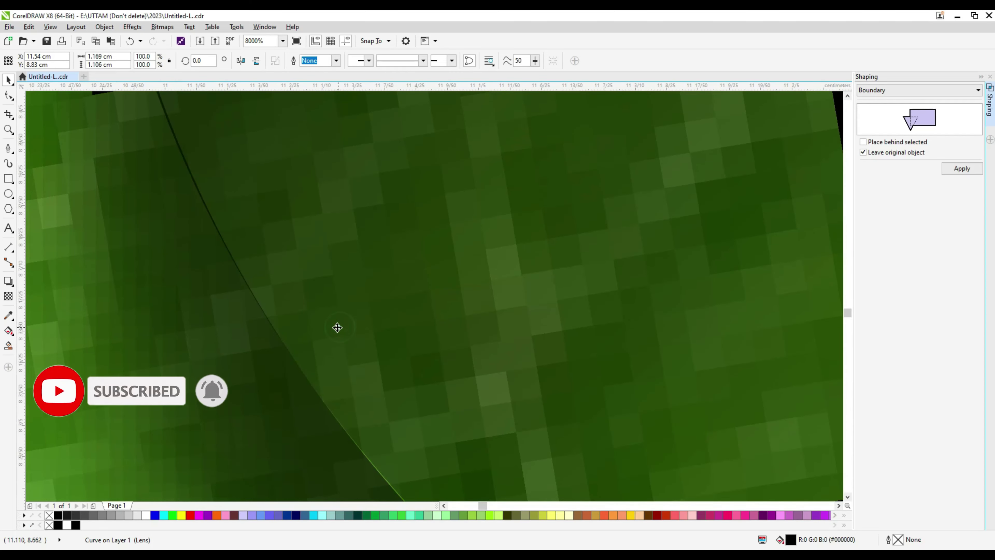
scroll(337, 327, "down", 4)
scroll(331, 341, "down", 6)
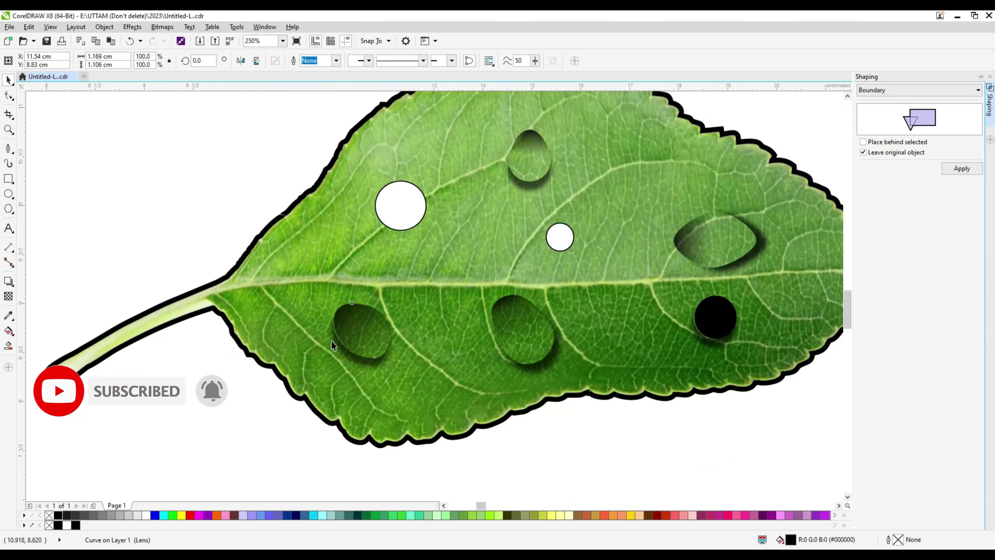
scroll(331, 340, "up", 2)
scroll(351, 315, "up", 6)
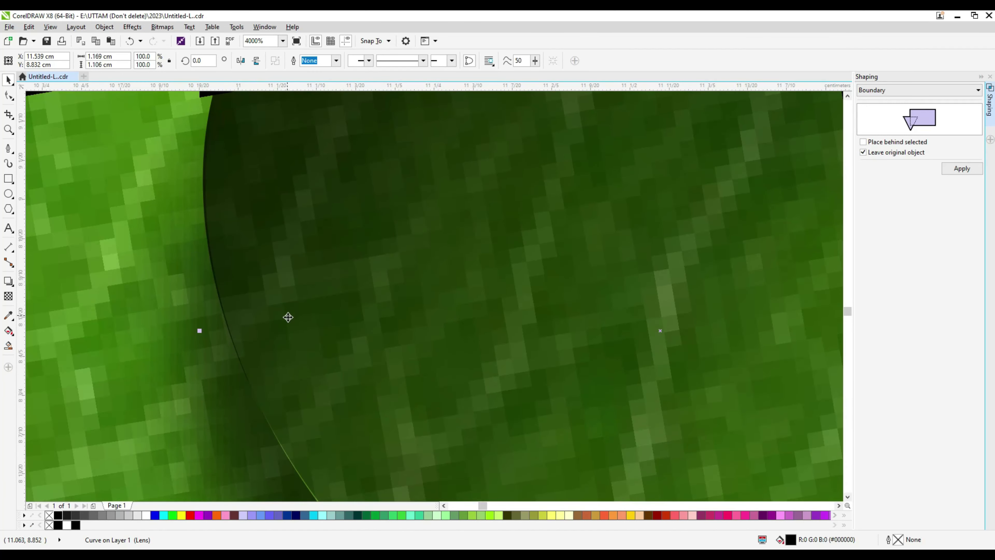
scroll(287, 317, "down", 4)
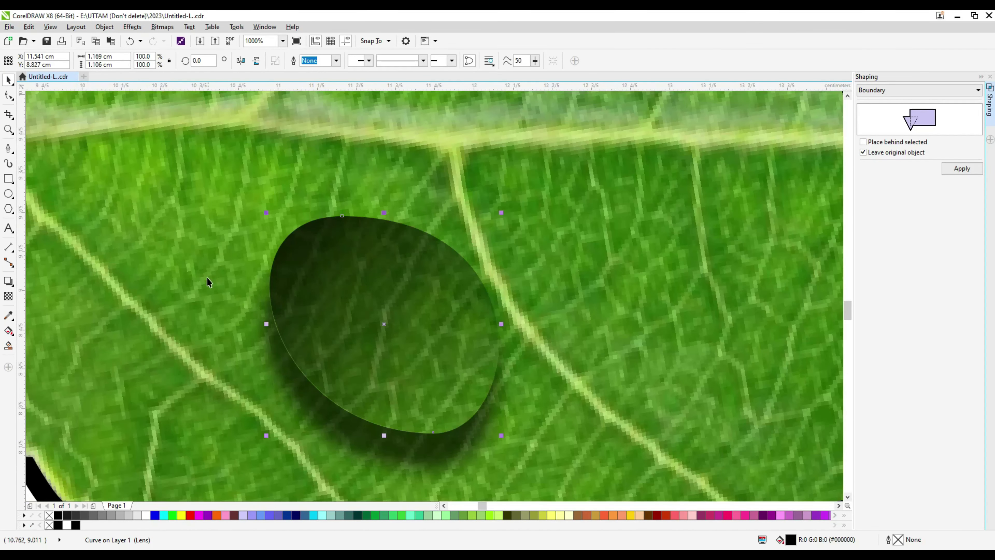
- Rotate the lower-left drop's transparency angle to about -56°, then deselect it
left_click(8, 295)
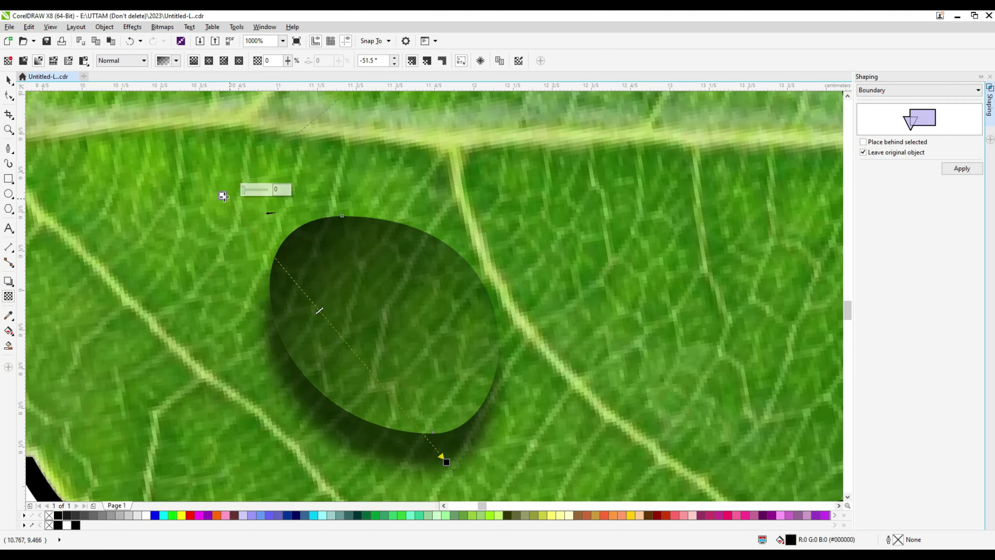
left_click_drag(222, 195, 246, 181)
scroll(448, 356, "down", 4)
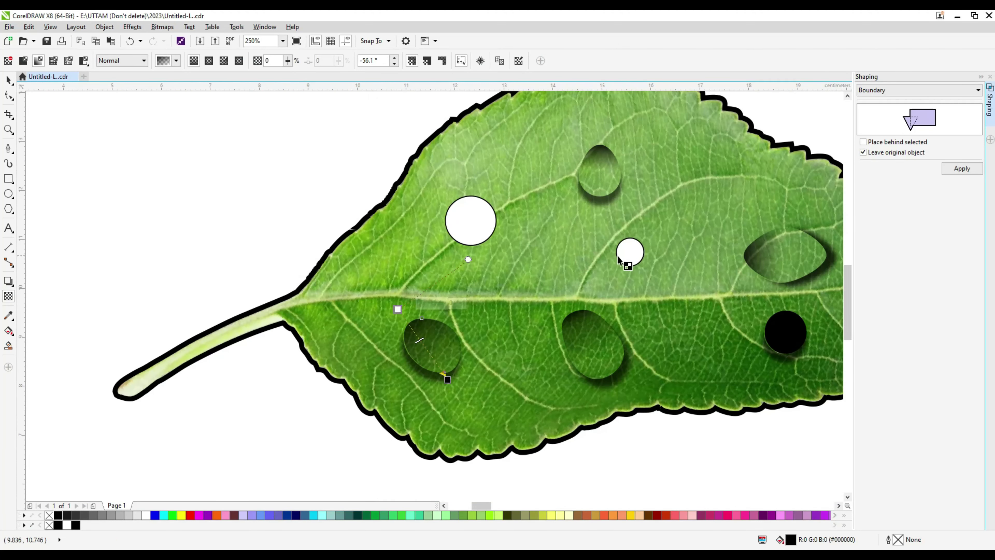
scroll(521, 296, "down", 2)
key("Escape")
scroll(618, 357, "up", 2)
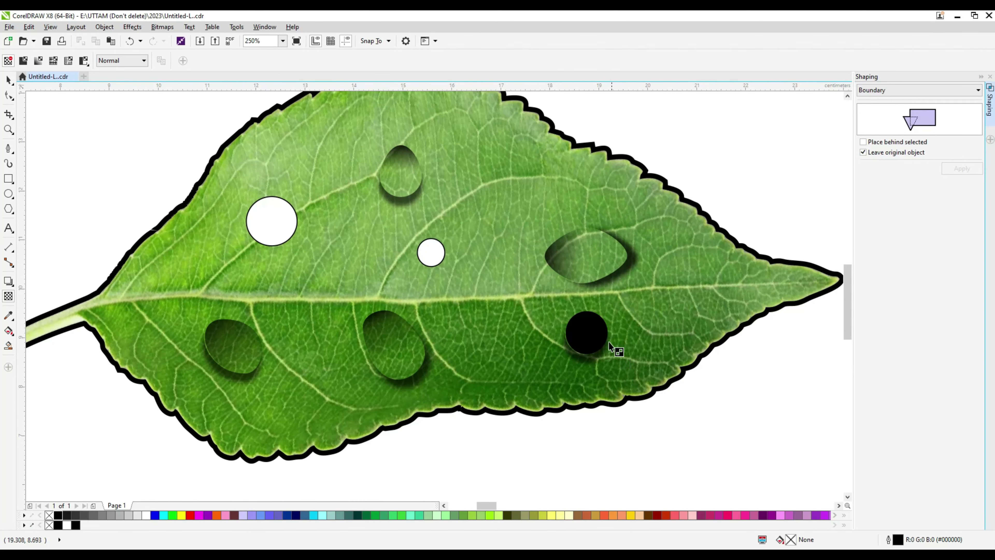
- Give the lower-right black circle a diagonal fountain transparency
left_click(583, 339)
scroll(581, 338, "up", 4)
scroll(566, 348, "down", 2)
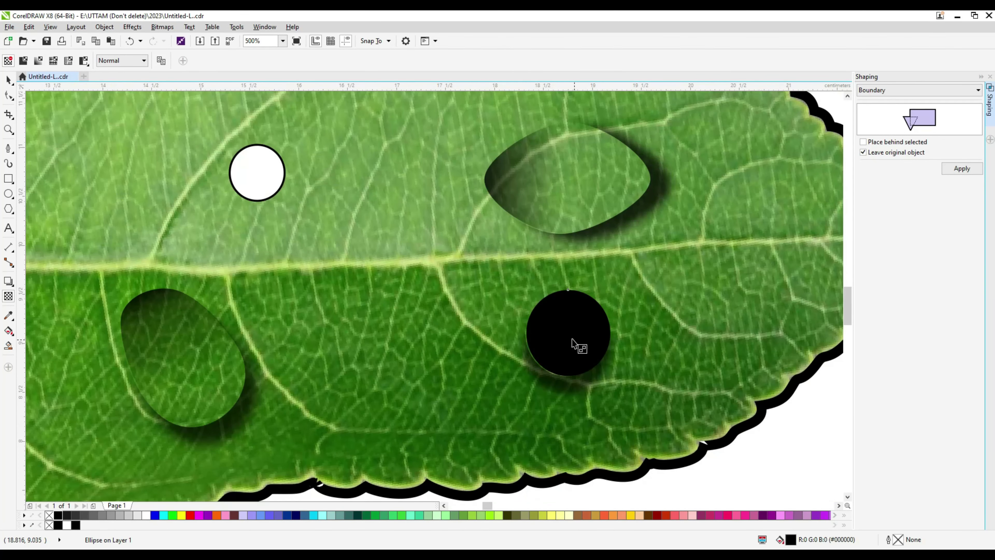
left_click_drag(508, 275, 508, 270)
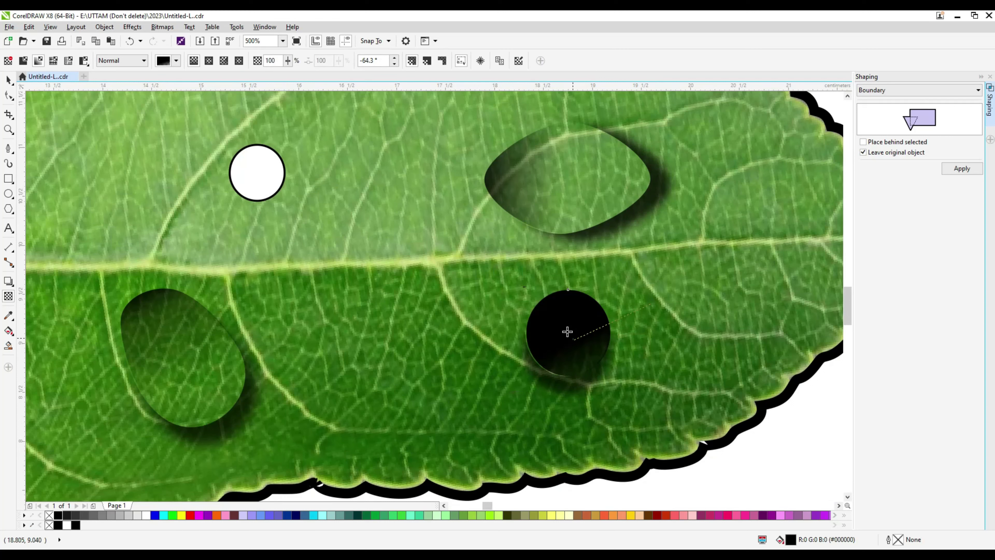
left_click_drag(609, 416, 536, 302)
left_click_drag(537, 301, 531, 276)
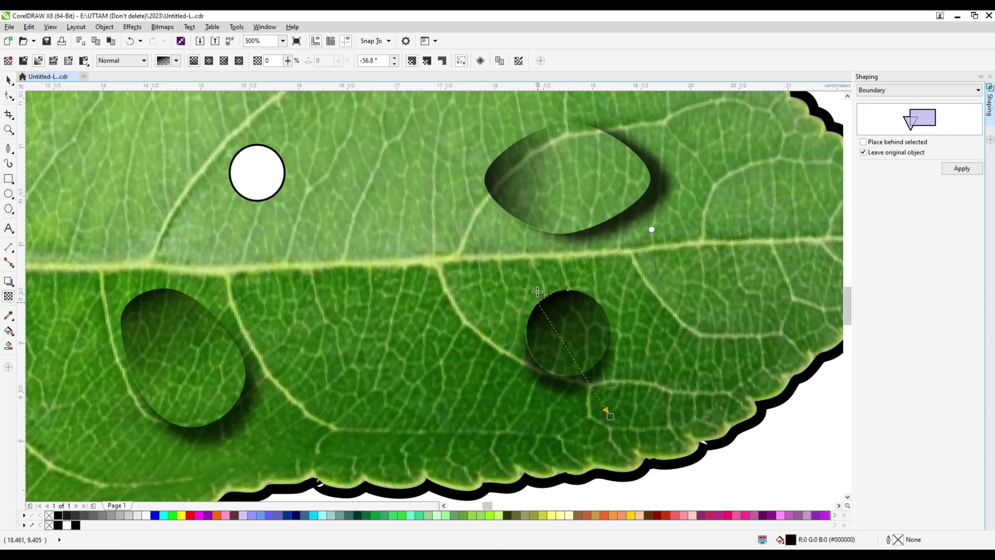
scroll(532, 279, "up", 2)
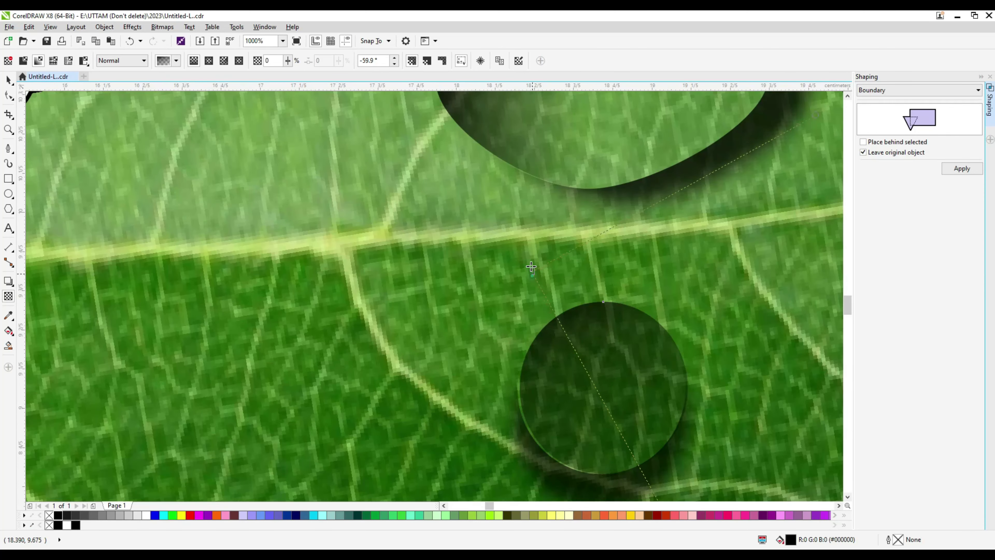
scroll(587, 382, "down", 2)
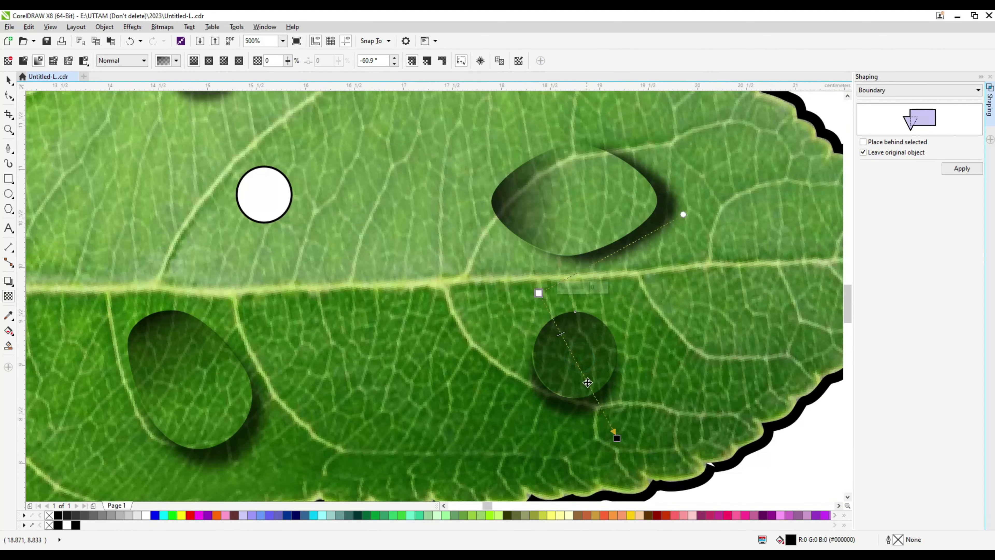
- Adjust the circle's fade start and end handles so it clears into a shaded droplet
left_click_drag(614, 432, 596, 378)
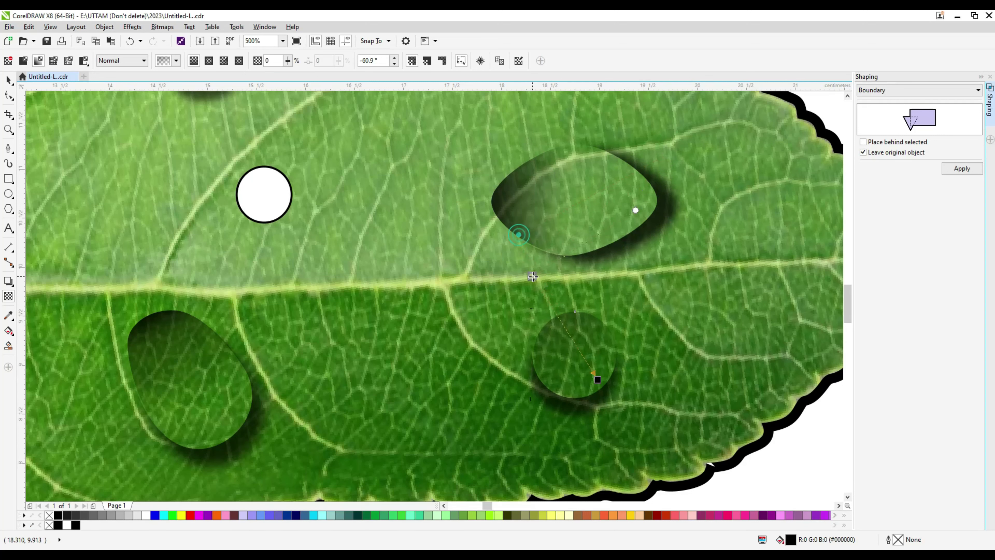
mouse_move(539, 293)
left_mouse_down()
mouse_move(533, 282)
mouse_move(536, 294)
left_mouse_up()
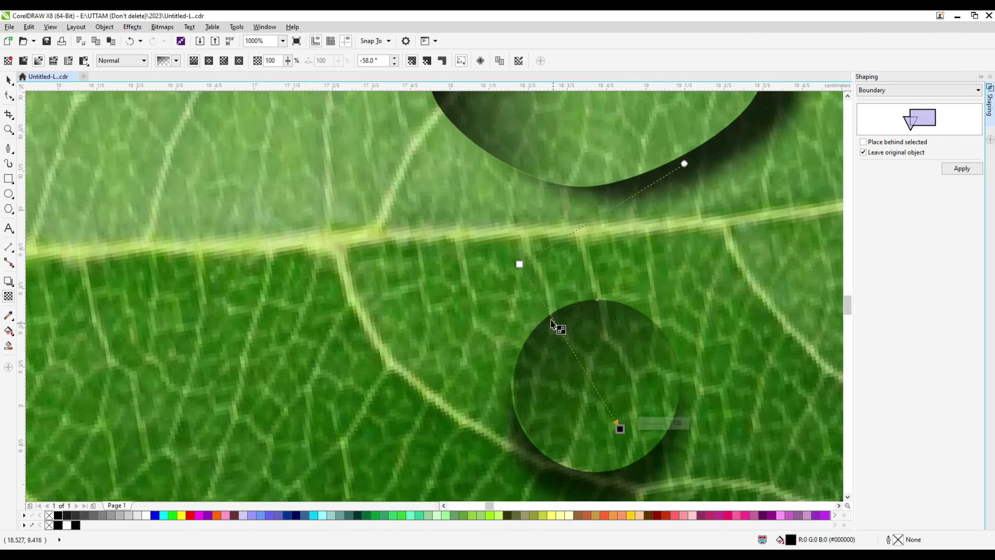
scroll(555, 327, "up", 2)
left_click_drag(520, 265, 527, 283)
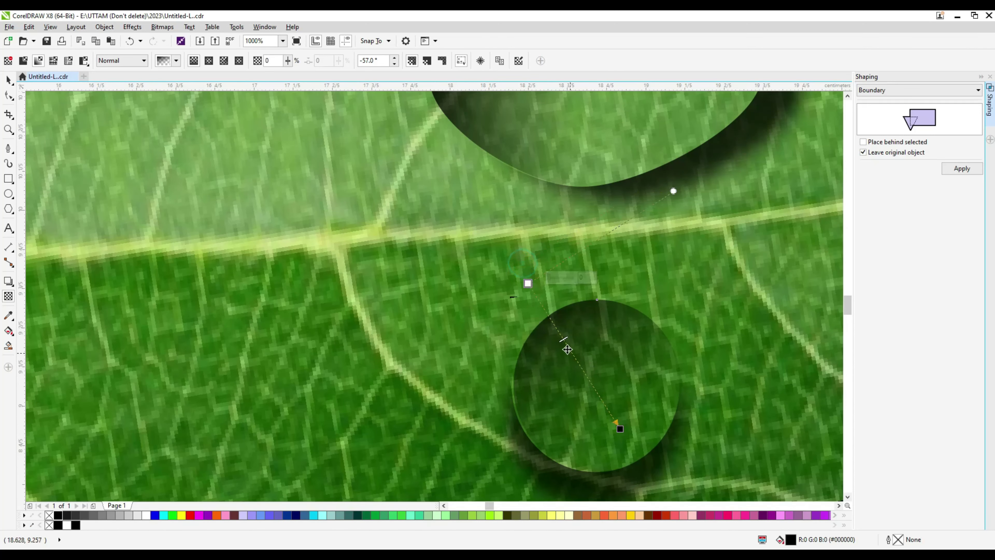
left_click_drag(620, 429, 581, 388)
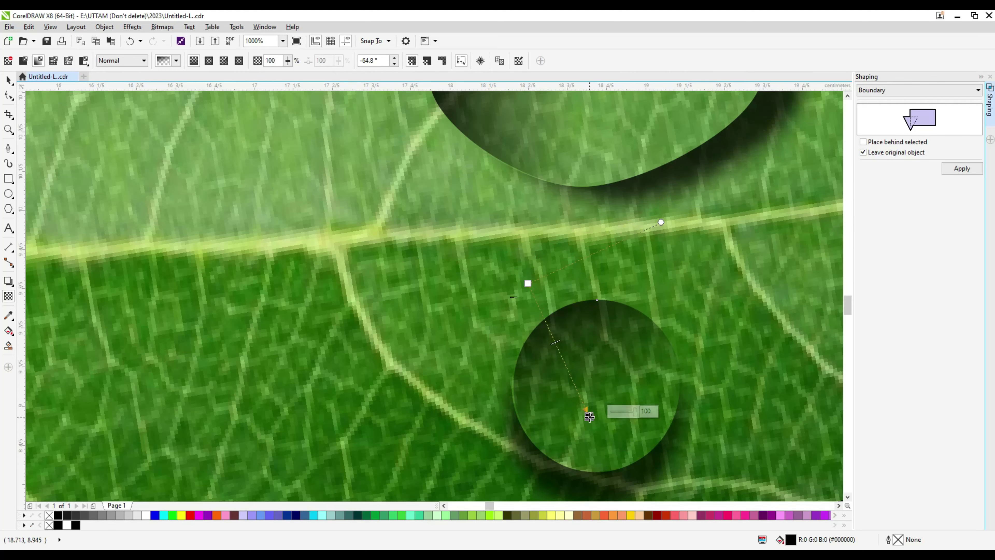
left_click_drag(528, 283, 536, 303)
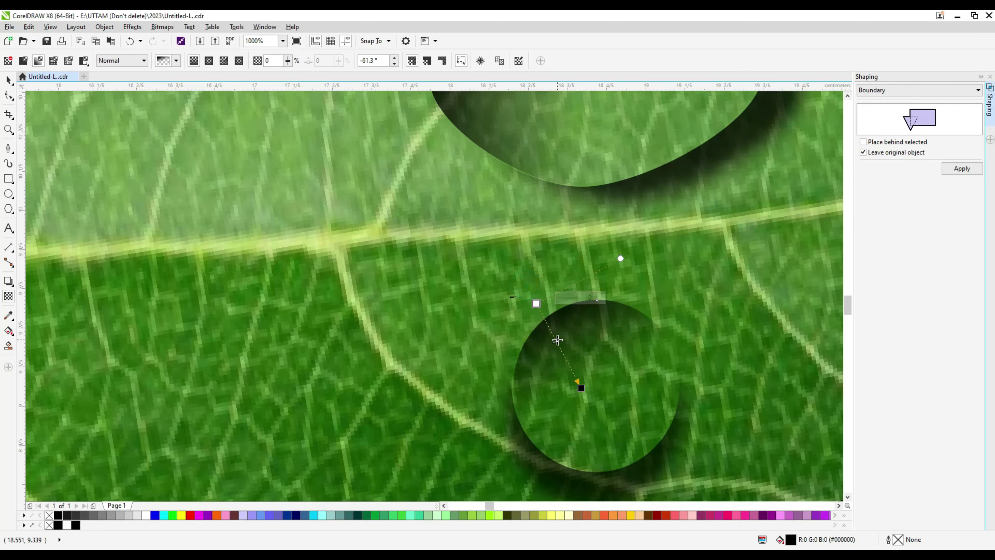
scroll(573, 367, "down", 4)
scroll(604, 344, "up", 3)
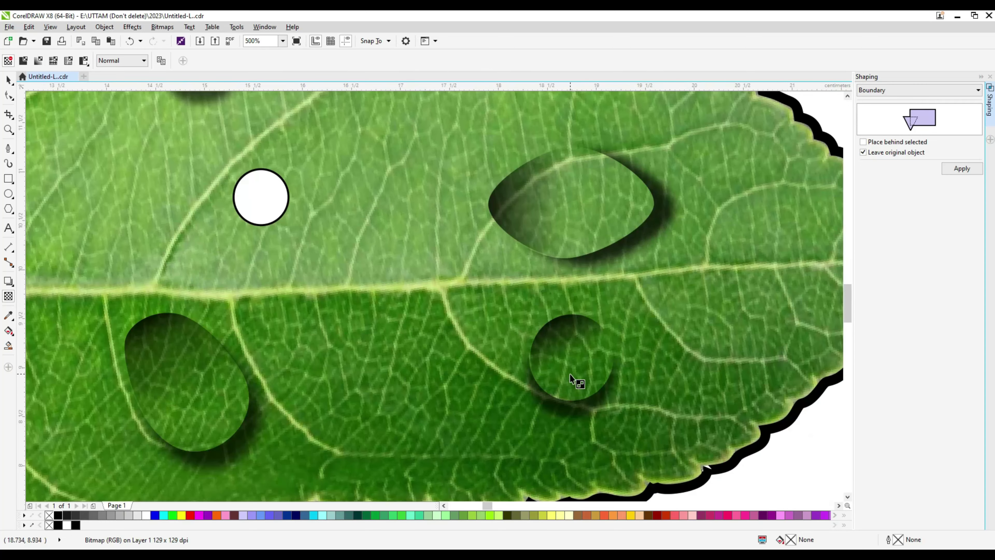
scroll(473, 322, "down", 2)
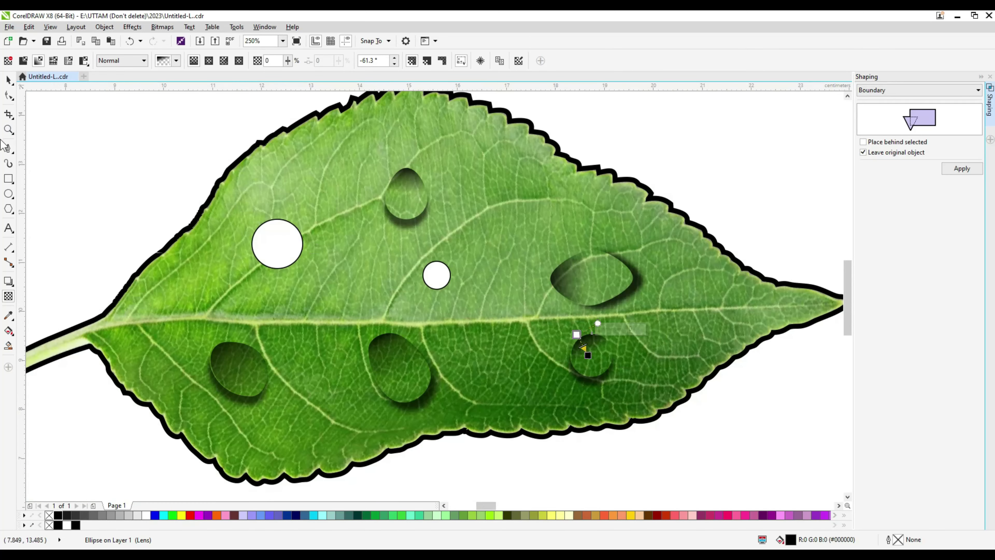
left_click(7, 80)
- Marquee-select the pointed right-hand drop and scale it down with a corner handle
left_click(696, 173)
scroll(541, 284, "down", 2)
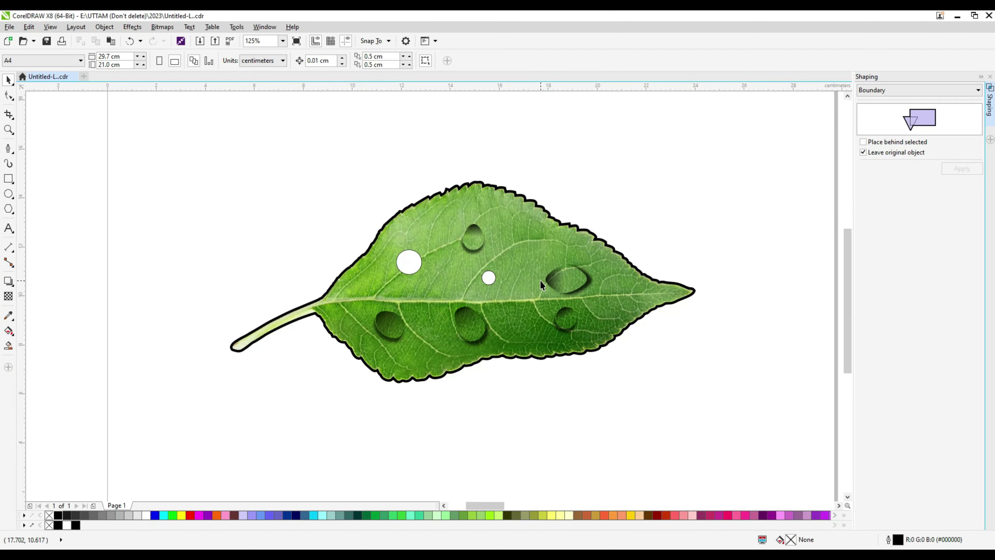
left_click_drag(694, 196, 513, 290)
scroll(531, 283, "up", 2)
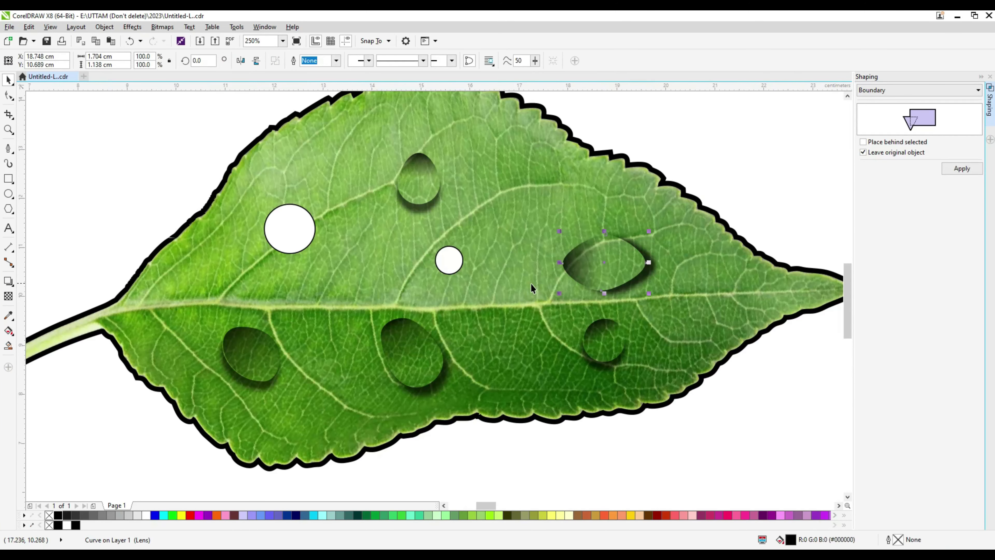
left_click_drag(558, 230, 567, 241)
left_click(657, 264)
left_click(559, 227)
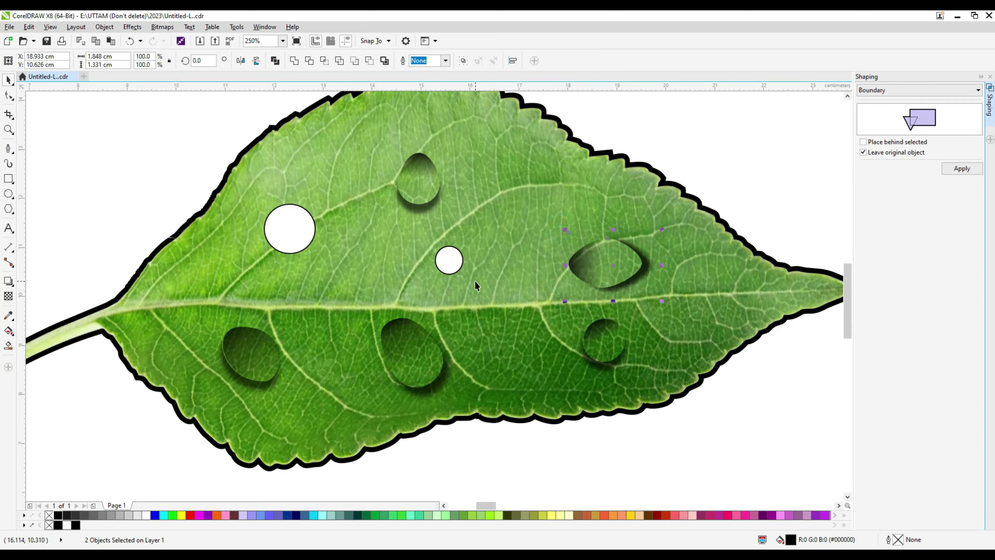
scroll(522, 313, "down", 2)
scroll(548, 305, "up", 2)
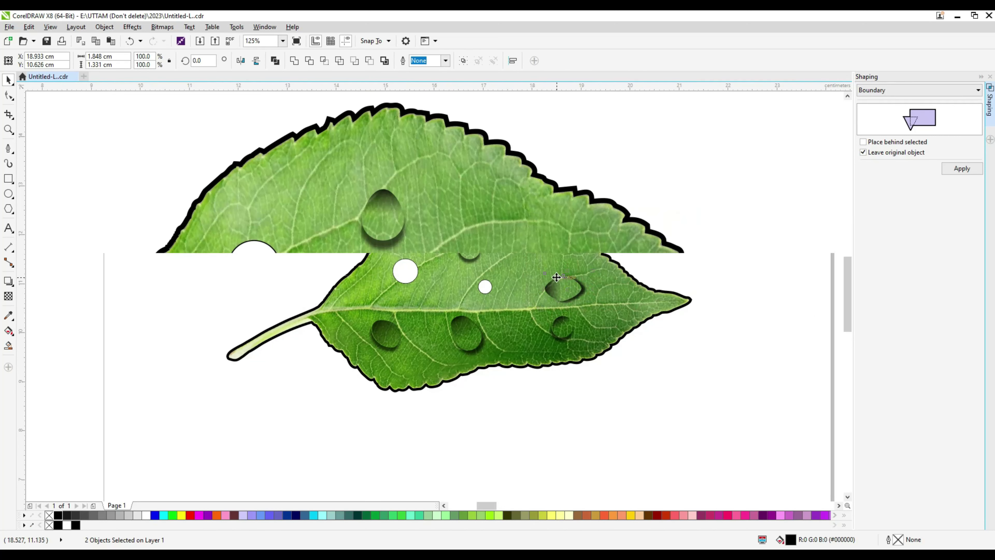
- Select the lower-left drop with its shadow, then the drop alone, to review it
left_click(695, 225)
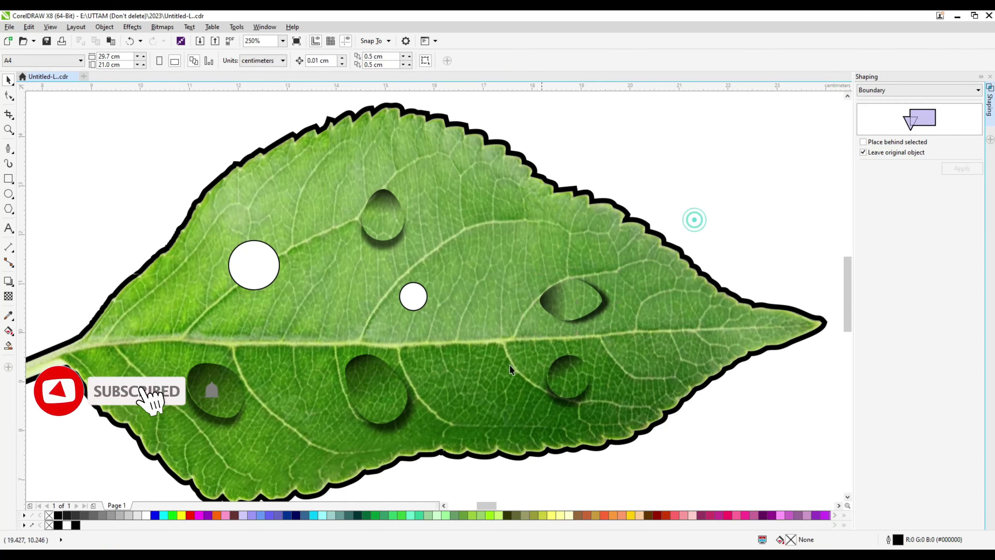
scroll(452, 357, "down", 2)
left_click_drag(368, 469, 273, 391)
scroll(376, 376, "up", 2)
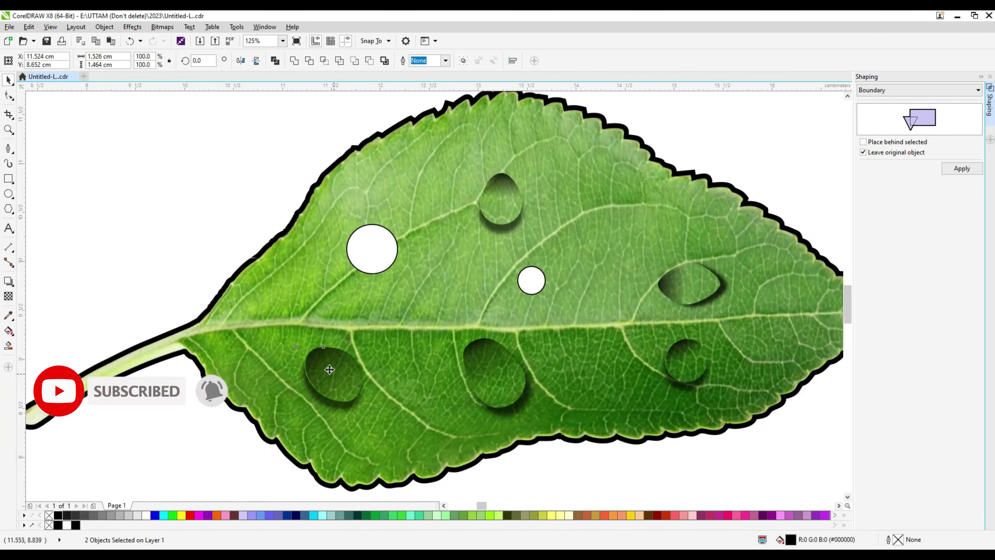
scroll(330, 366, "up", 2)
left_click_drag(249, 306, 396, 455)
scroll(420, 360, "down", 2)
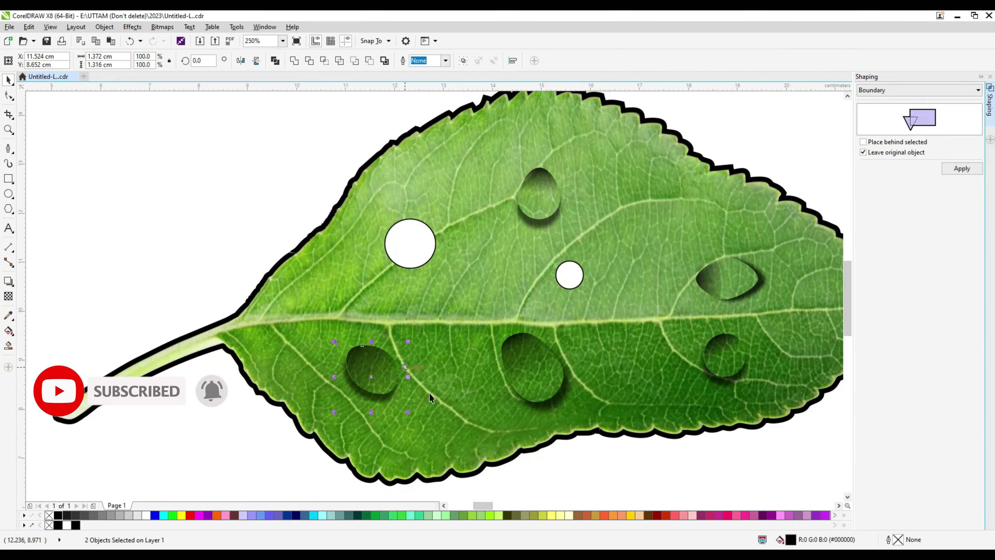
left_click(397, 414)
scroll(373, 400, "up", 4)
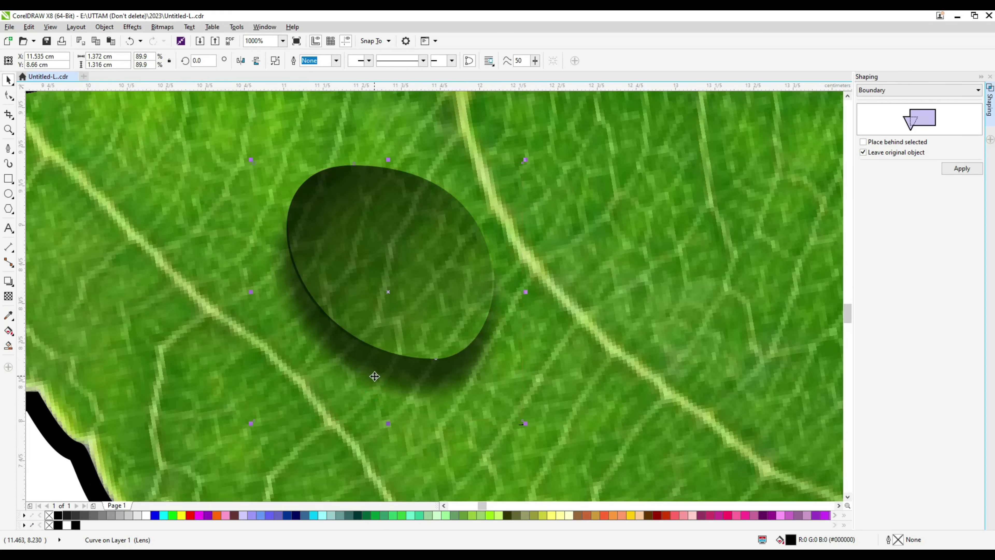
scroll(374, 376, "down", 3)
scroll(365, 366, "down", 3)
left_click(573, 457)
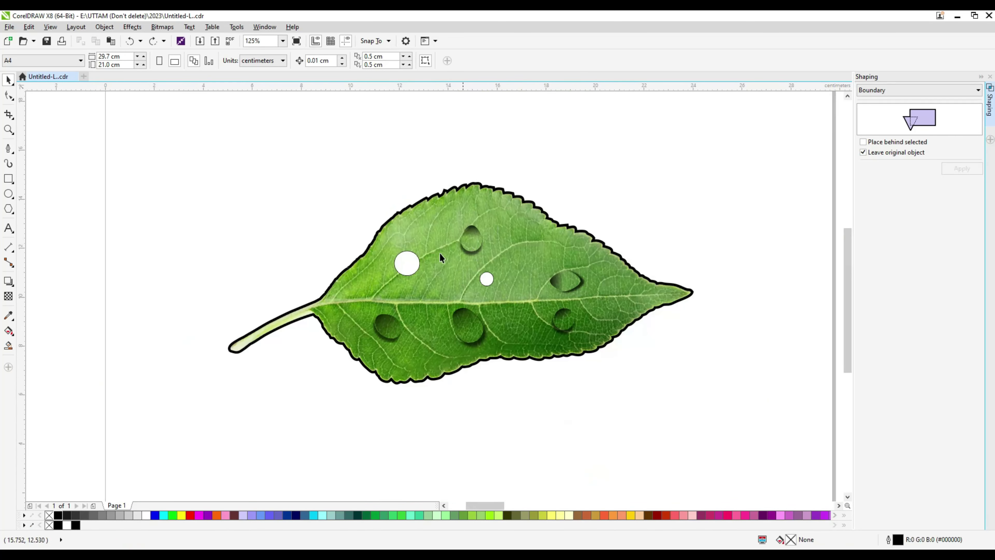
left_click_drag(368, 259, 364, 257)
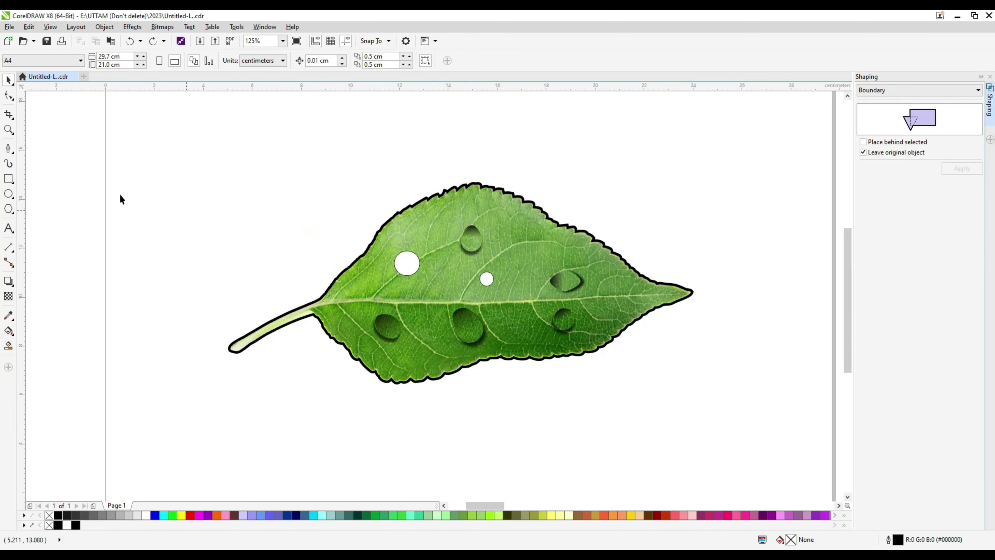
- Set a thin default outline width for new Pen curves
left_click(9, 149)
scroll(464, 328, "up", 3)
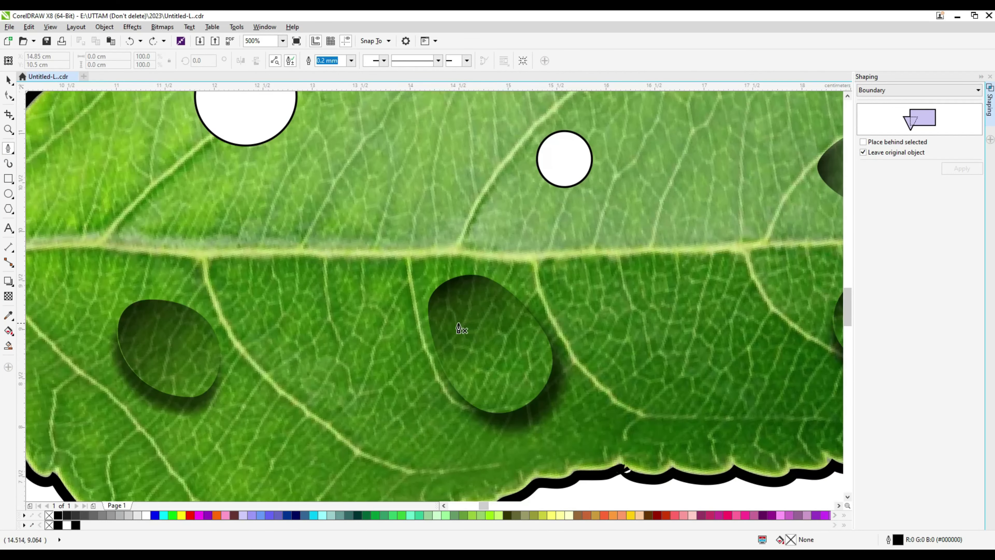
scroll(445, 329, "up", 1)
left_click(433, 348)
left_click_drag(457, 300, 482, 290)
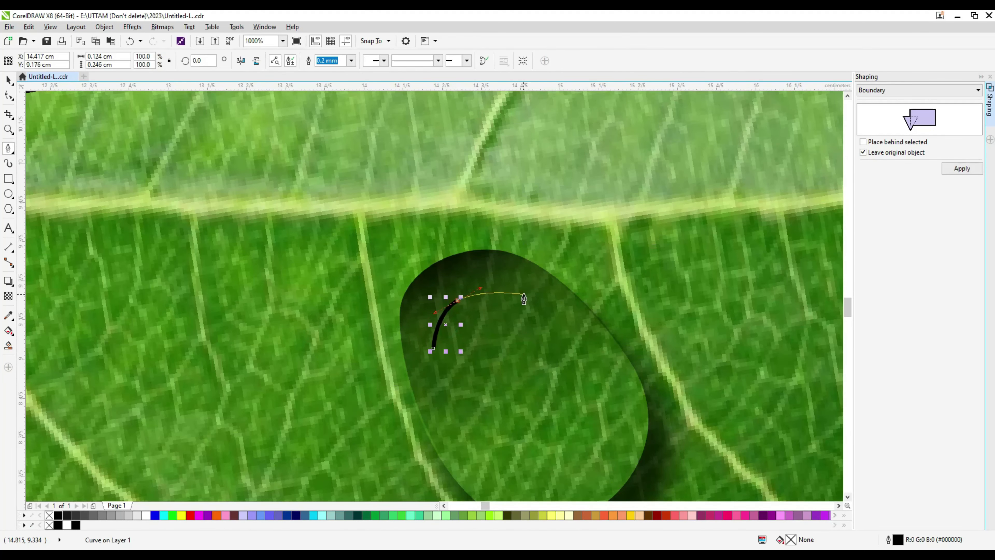
left_click(523, 294)
key("ctrl+z")
key("ctrl+z")
left_click(351, 61)
left_click(339, 78)
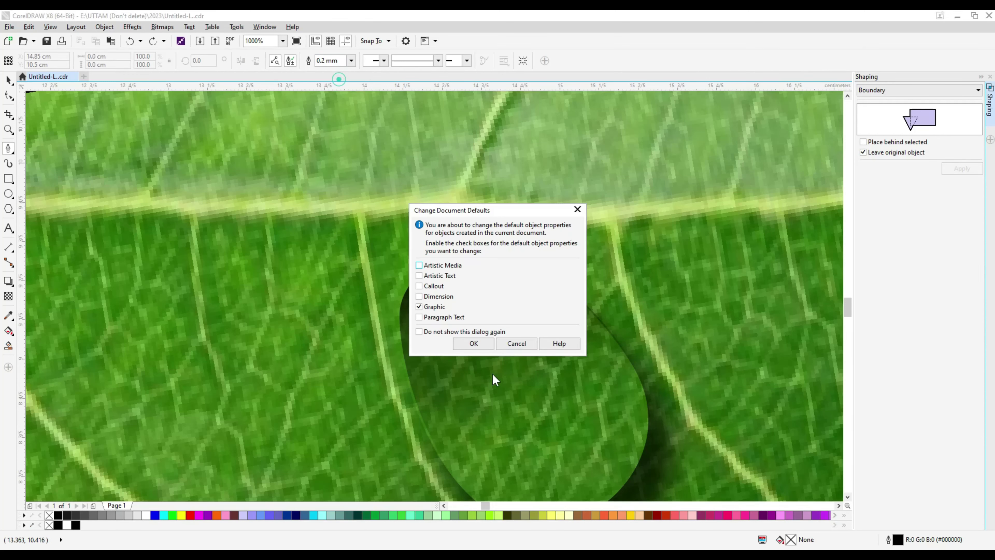
left_click(484, 347)
- Draw a closed crescent-shaped curve near the top-left inside the dark droplet
left_click(435, 370)
left_click(465, 312)
left_click(548, 309)
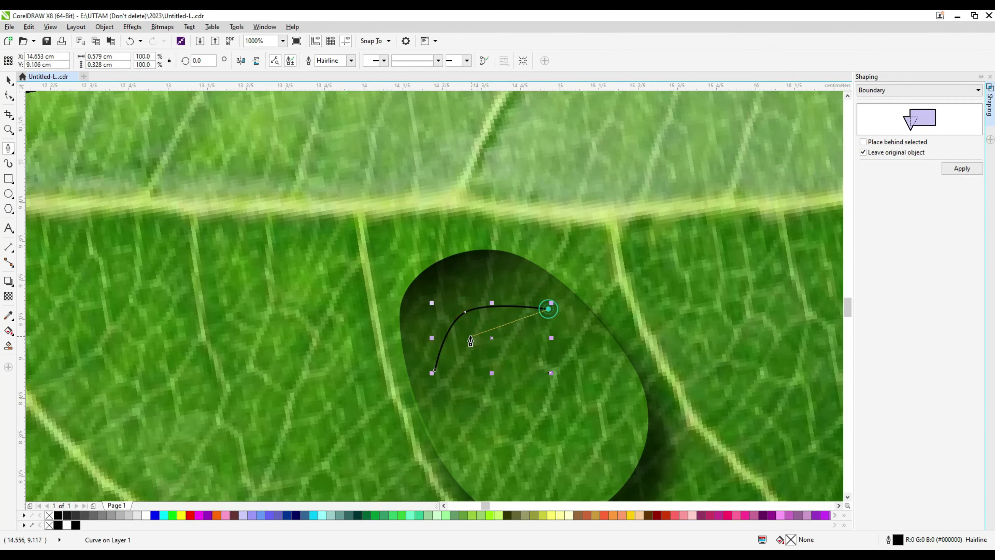
left_click(456, 340)
left_click(435, 371)
- Smooth the crescent's nodes into clean arcs, fill it white and set its outline to None
key("F10")
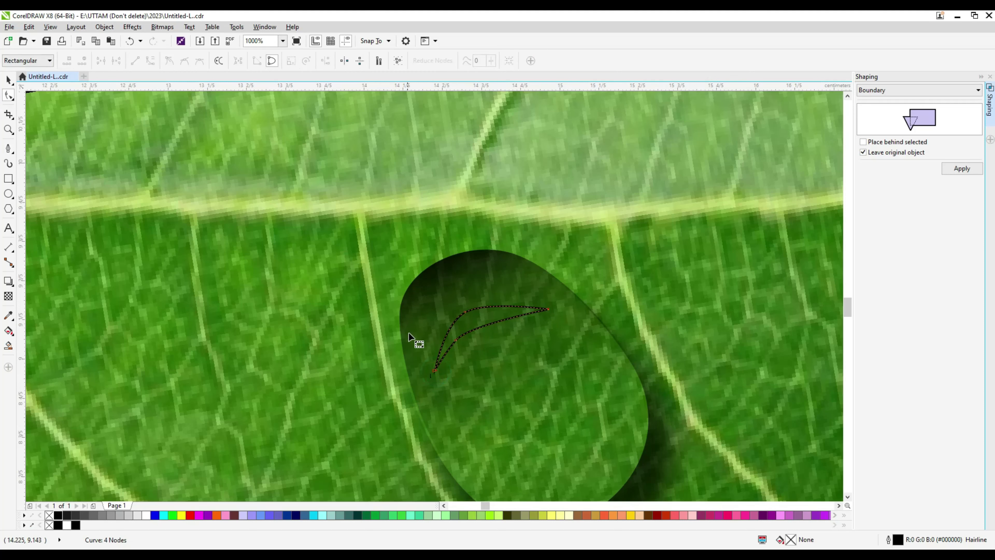
left_click_drag(455, 341, 472, 330)
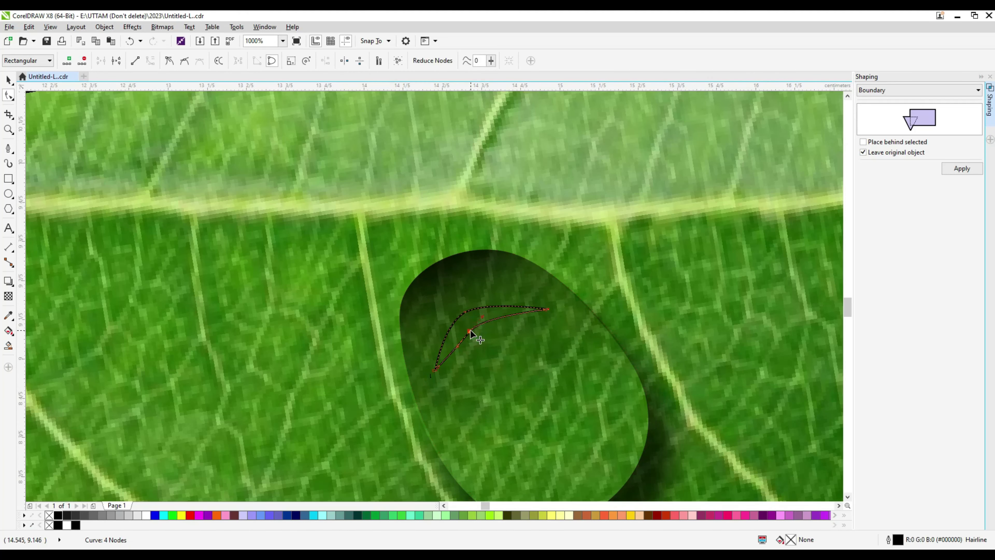
double_click(471, 330)
scroll(466, 313, "up", 1)
left_click(471, 341)
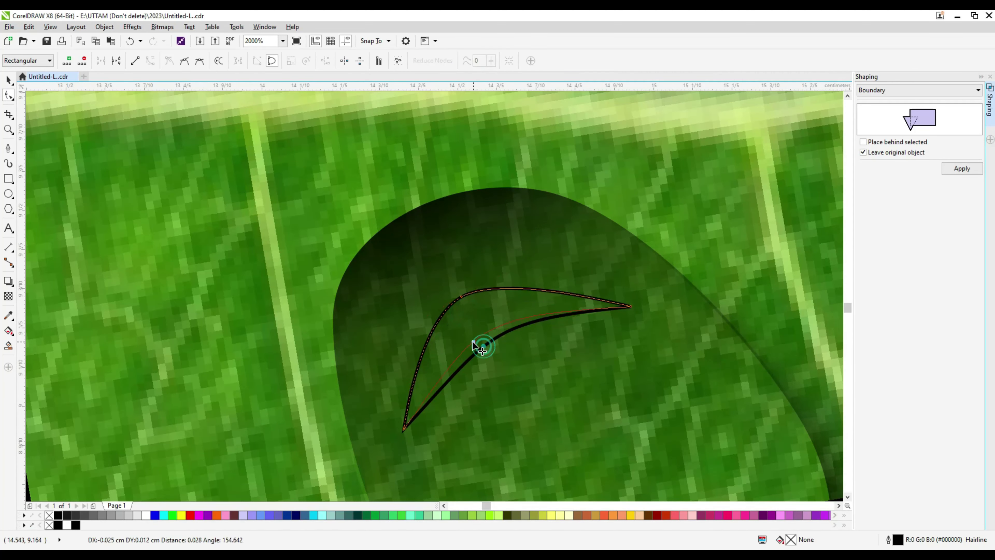
double_click(462, 297)
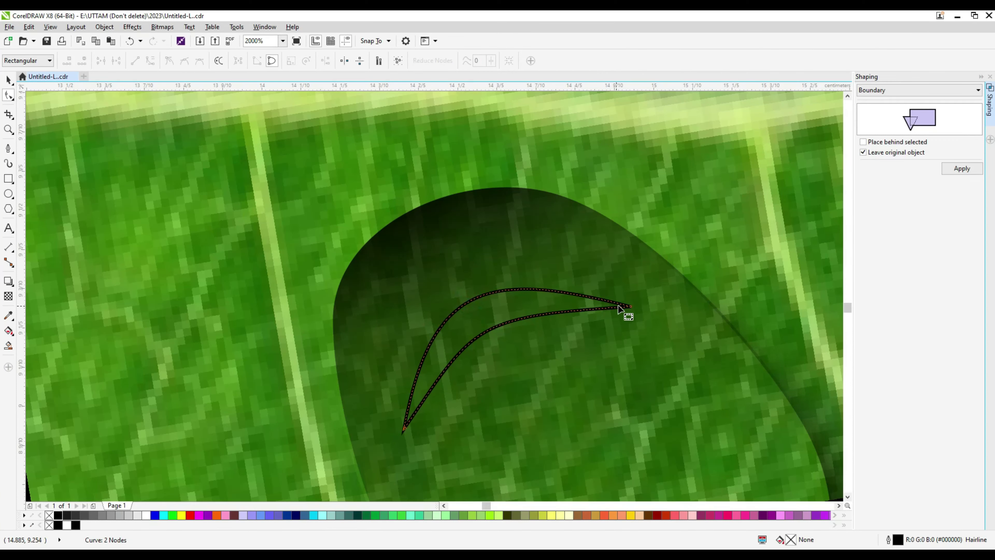
scroll(386, 346, "down", 1)
left_click(67, 524)
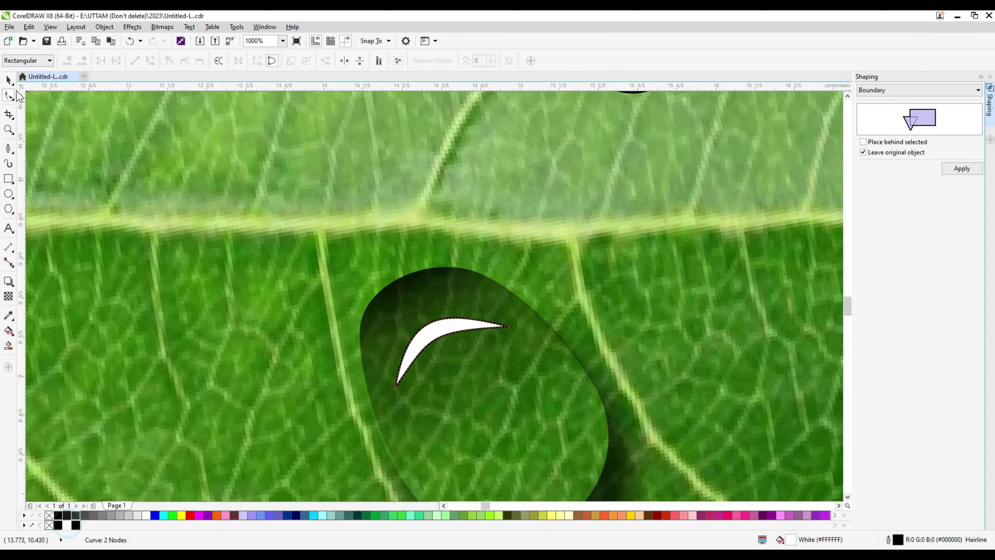
left_click(8, 80)
left_click(336, 60)
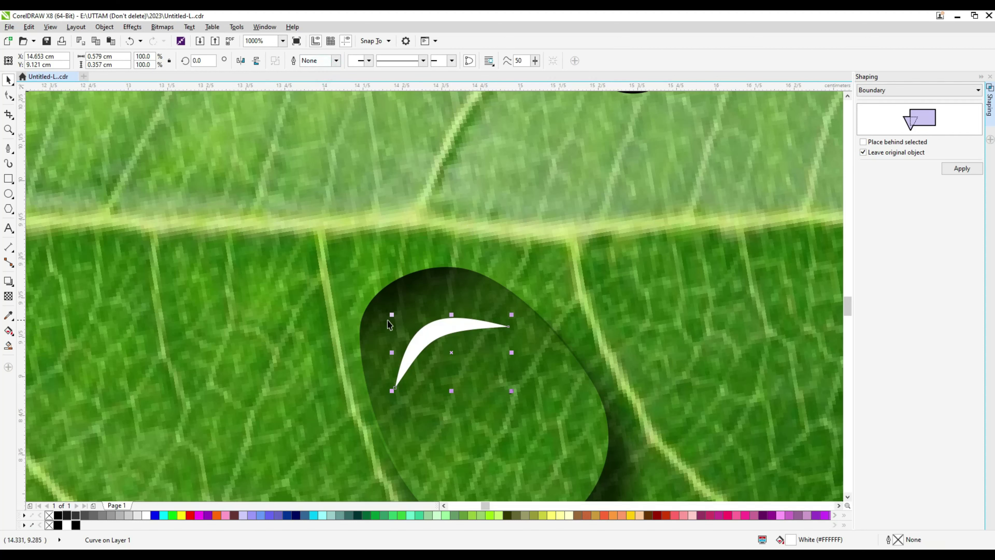
- Scale the white crescent highlight slightly smaller
left_click_drag(391, 314, 407, 329)
scroll(492, 321, "up", 1)
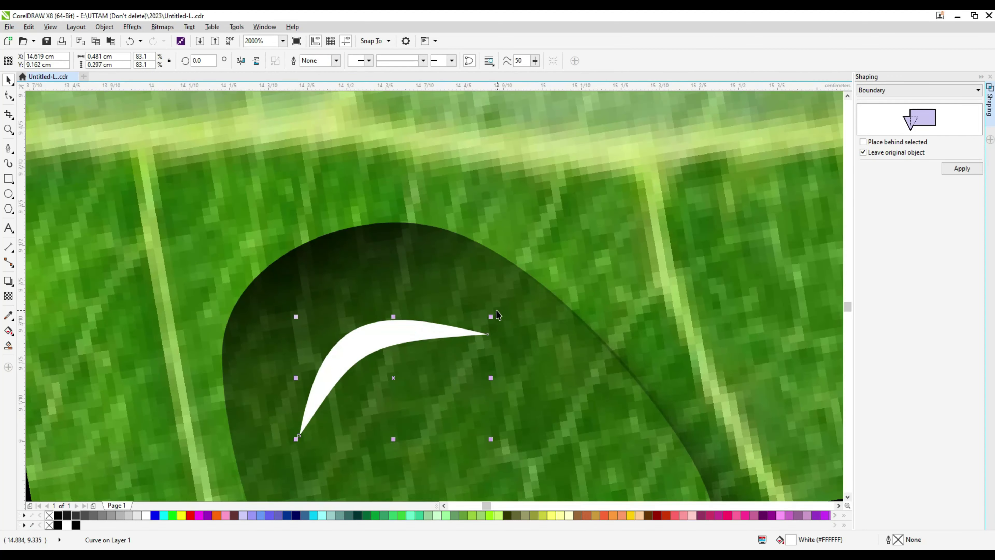
left_click_drag(488, 320, 411, 335)
scroll(458, 319, "down", 2)
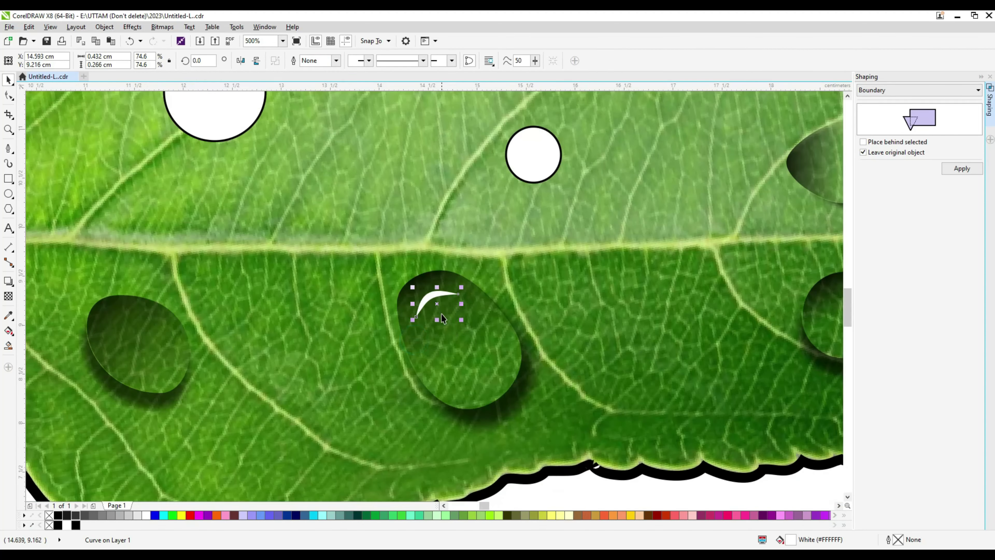
scroll(441, 318, "down", 1)
scroll(437, 322, "up", 1)
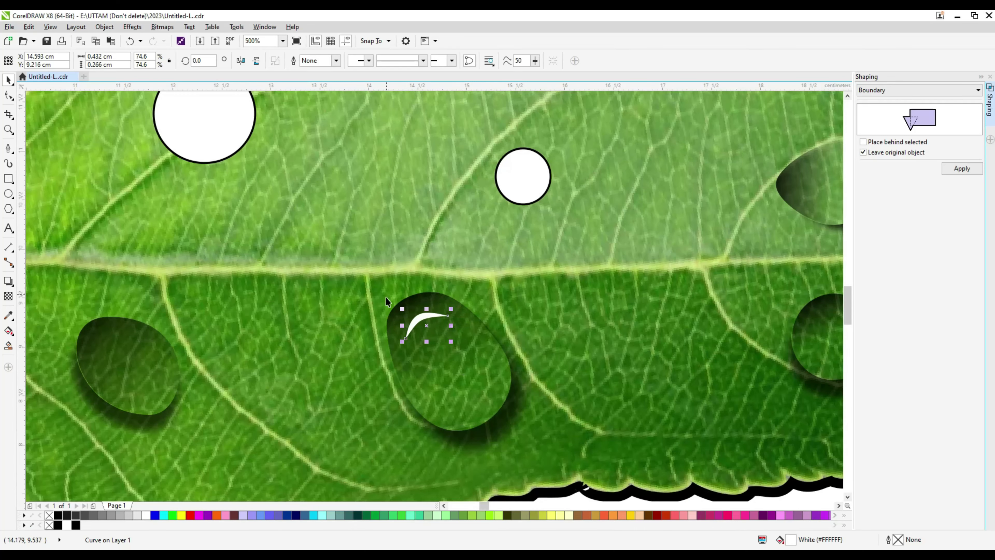
- Copy and paste the crescent, then mirror the copy horizontally
right_click(423, 318)
left_click(472, 133)
right_click(428, 324)
scroll(595, 361, "down", 2)
right_click(632, 350)
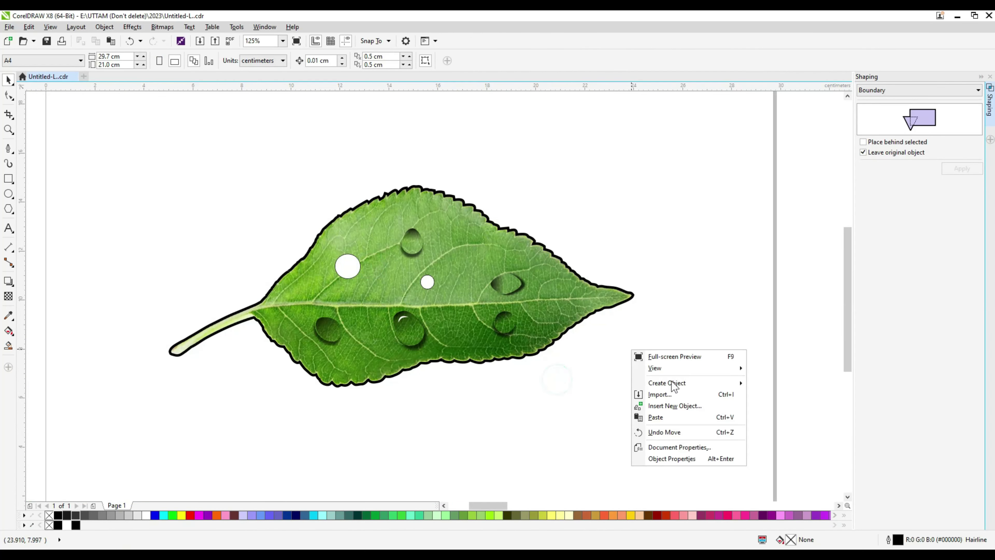
left_click(668, 417)
scroll(411, 332, "up", 2)
left_click(257, 61)
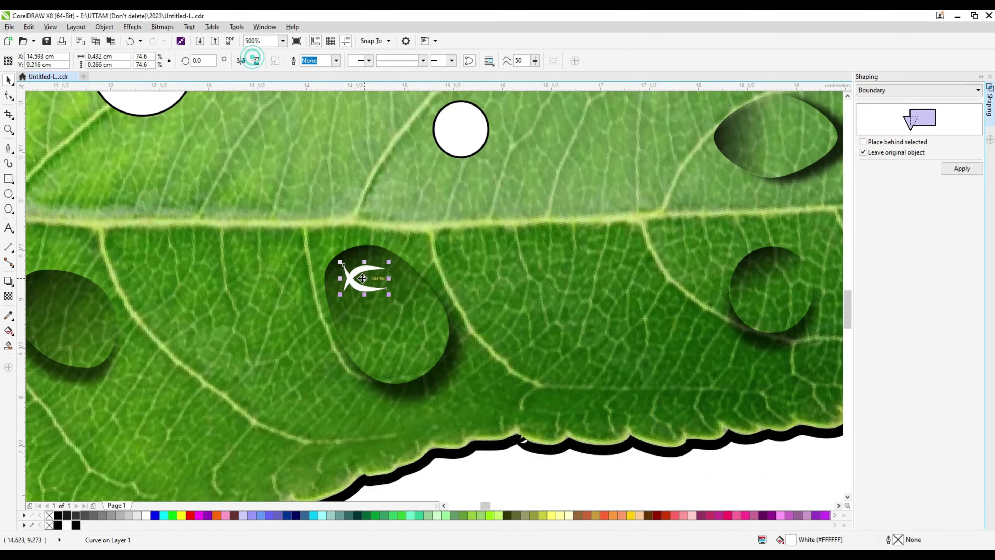
- Move the mirrored copy to the drop's lower-right edge and rotate it to follow the edge
mouse_move(355, 273)
left_mouse_down()
mouse_move(400, 344)
mouse_move(439, 314)
mouse_move(431, 306)
left_mouse_up()
left_click(400, 344)
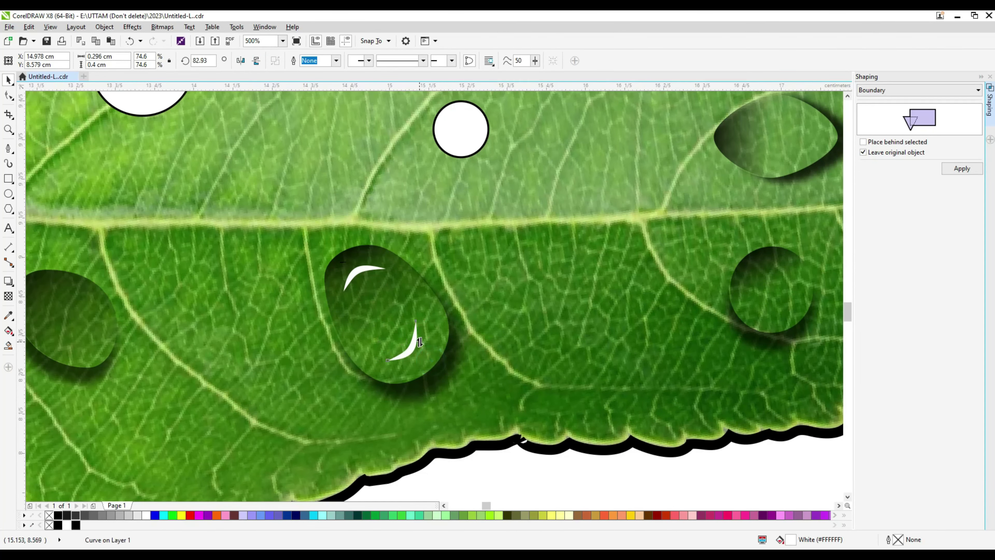
scroll(435, 344, "up", 1)
left_click_drag(459, 378, 462, 368)
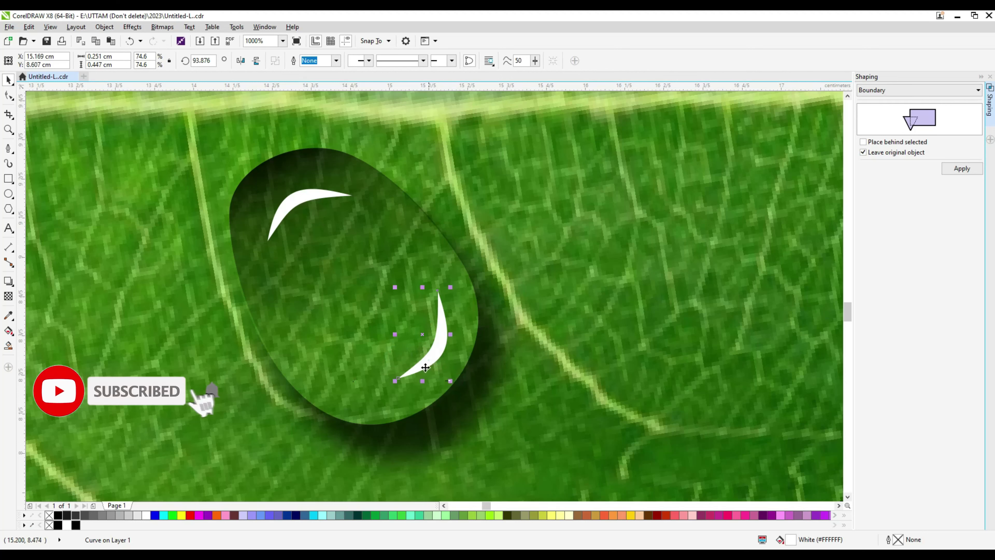
left_click(429, 365)
scroll(427, 364, "down", 3)
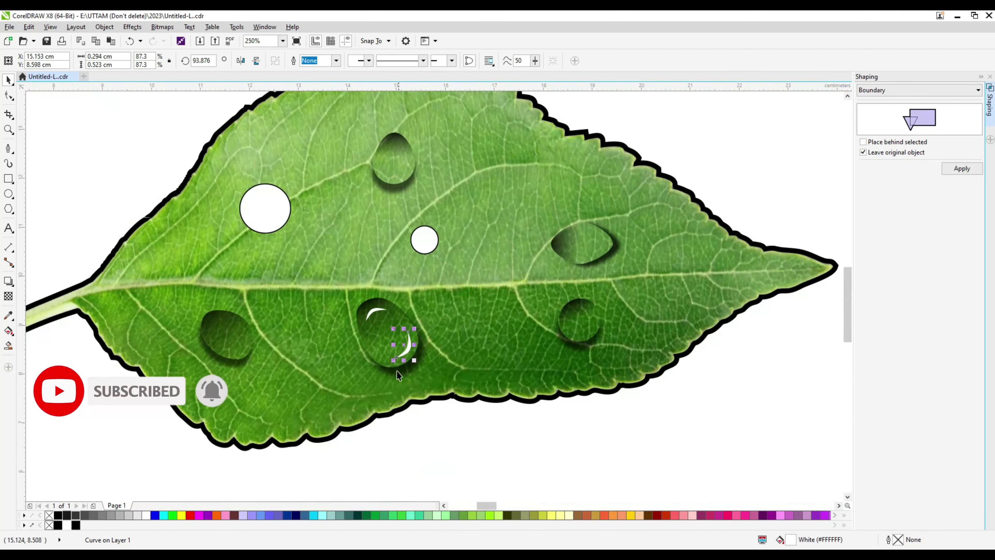
left_click(462, 432)
scroll(461, 432, "down", 2)
left_click_drag(361, 435, 428, 324)
- Copy the two white highlight arcs and paste a duplicate pair
left_click(645, 351)
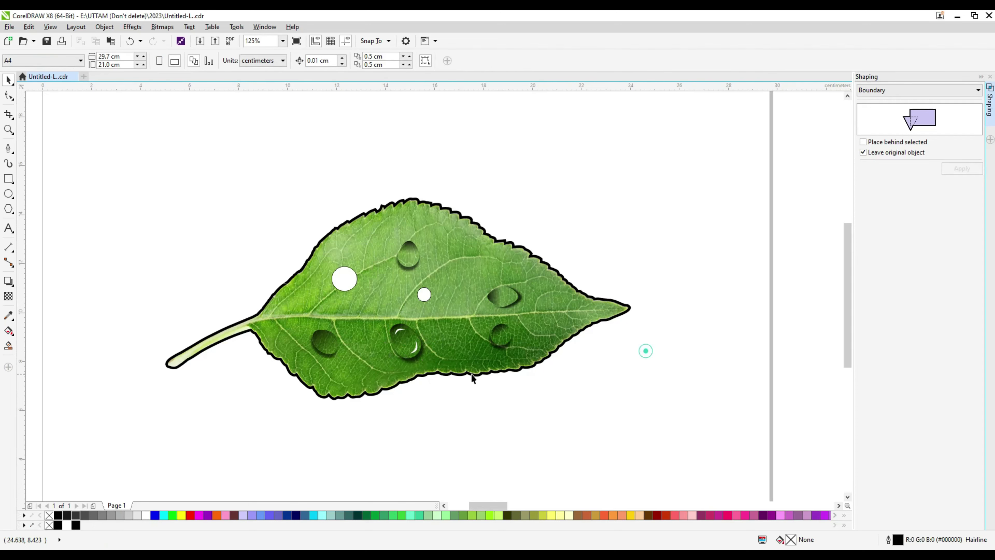
scroll(554, 329, "up", 2)
left_click(397, 333)
left_click(426, 366, "shift")
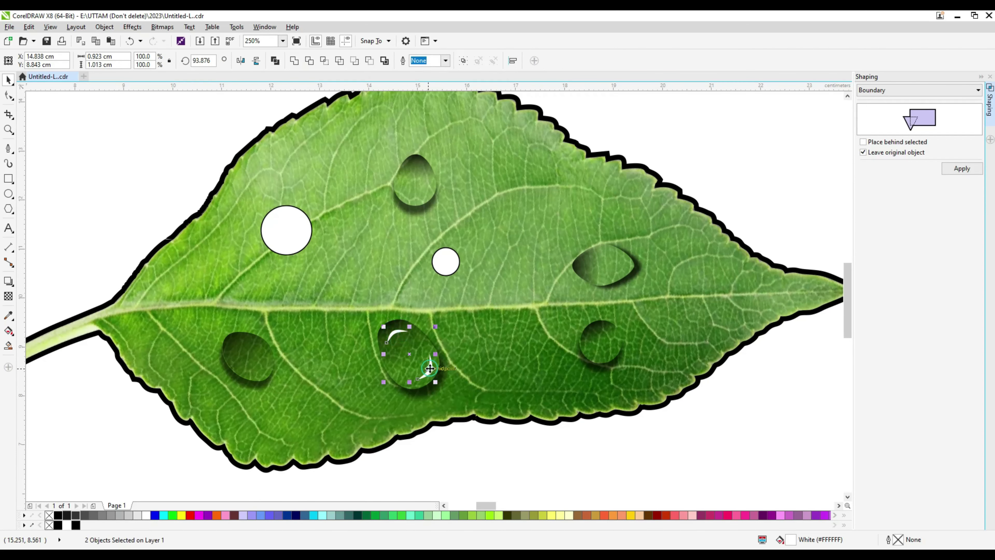
right_click(427, 368)
left_click(452, 210)
right_click(755, 182)
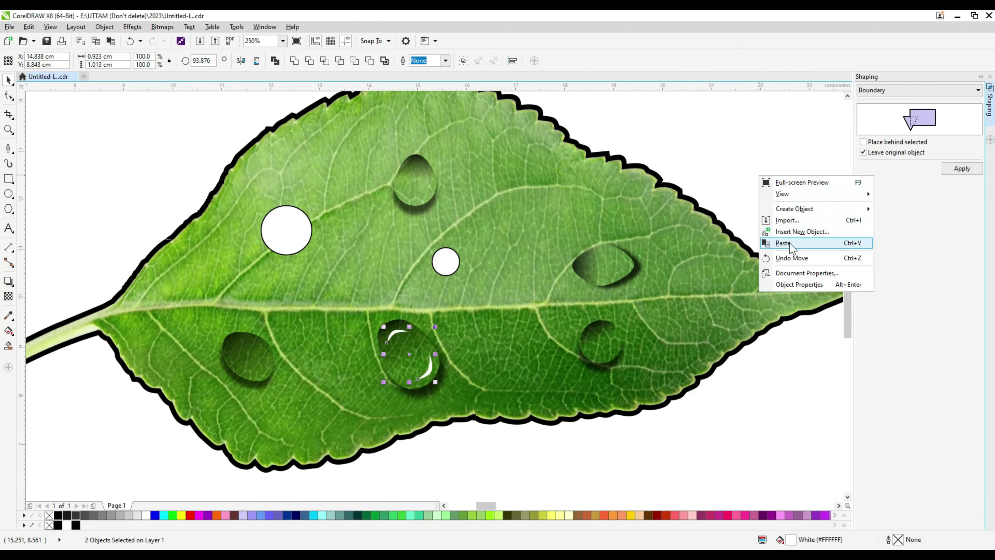
left_click(788, 242)
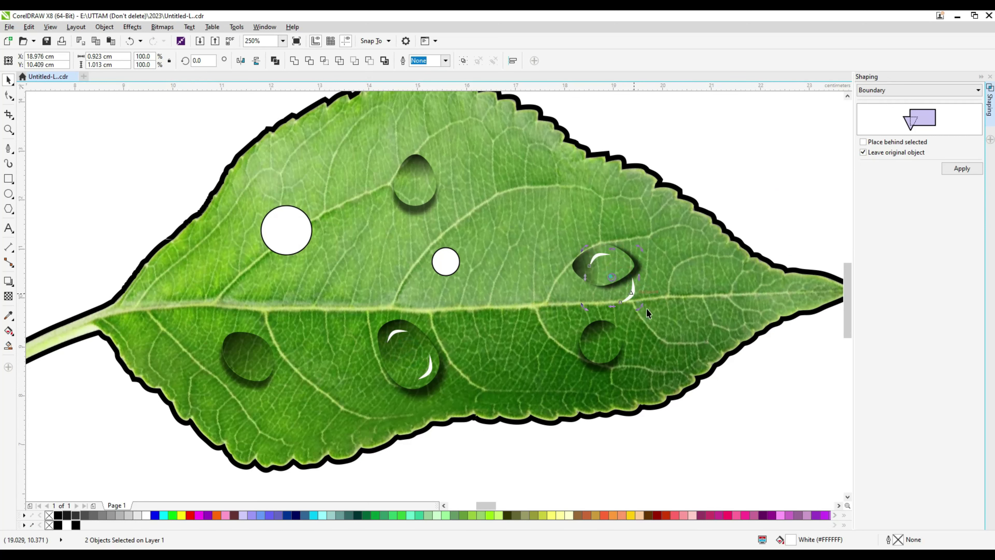
- Rotate the pasted highlight pair to suit the pointed right-hand drop
mouse_move(645, 302)
left_mouse_down()
mouse_move(644, 274)
mouse_move(611, 269)
left_mouse_up()
scroll(642, 277, "up", 2)
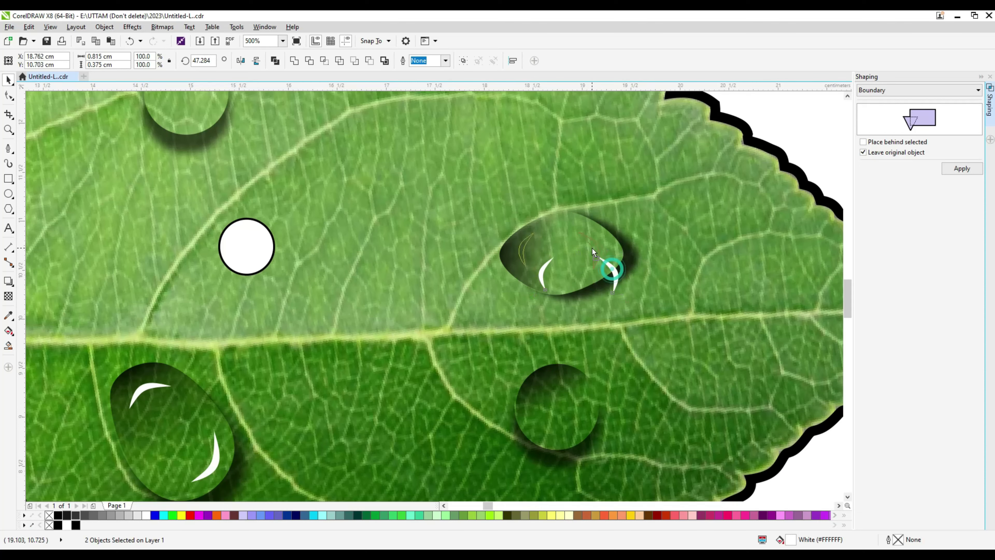
scroll(631, 235, "up", 4)
left_click(494, 304)
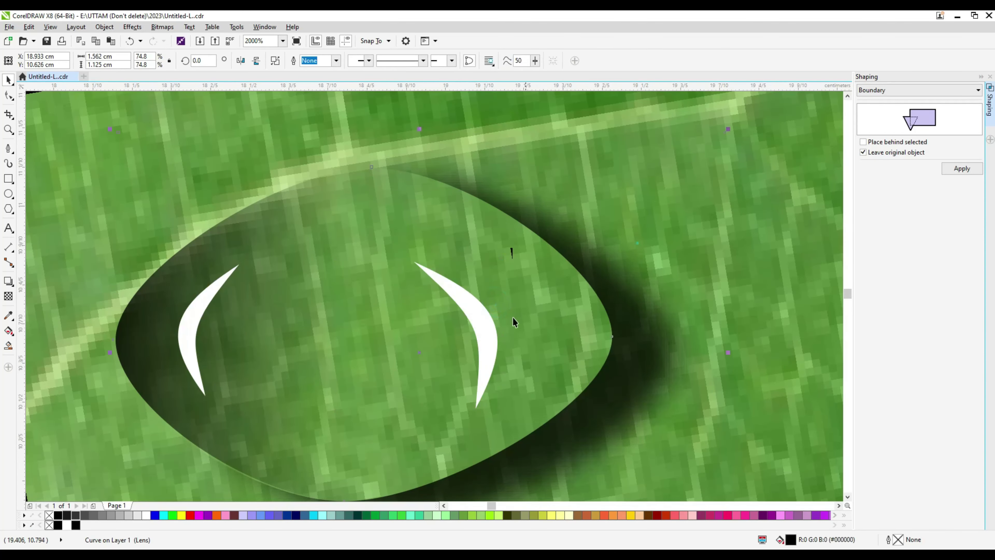
key("Tab")
scroll(520, 308, "down", 2)
scroll(517, 302, "down", 2)
scroll(506, 276, "down", 4)
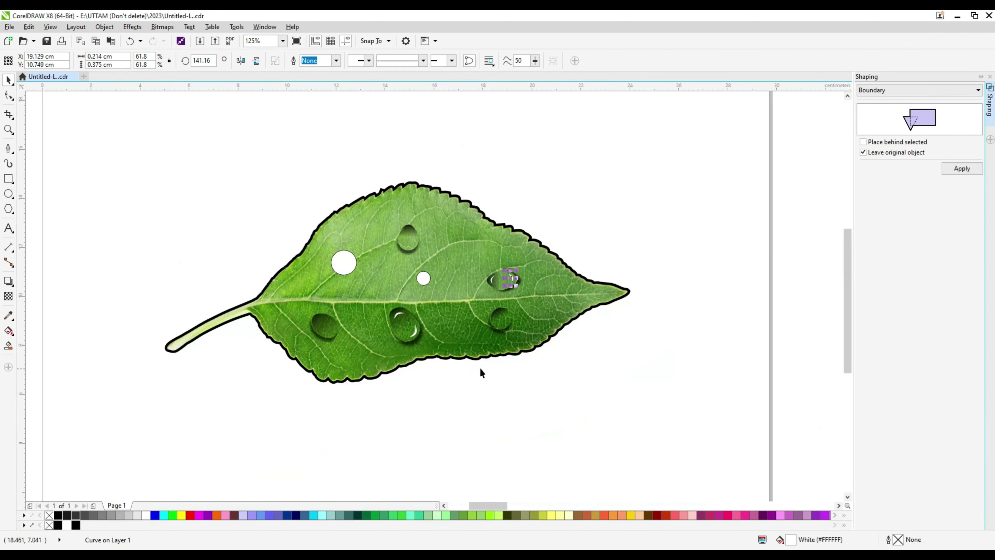
- Rotate, shrink and position a highlight pair to fit inside the small top drop
left_click_drag(386, 303, 420, 339)
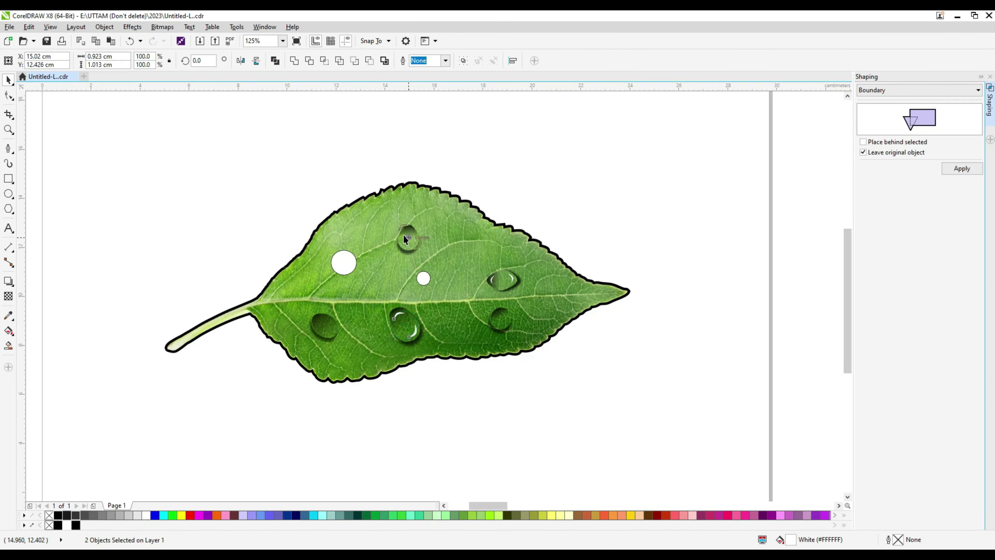
scroll(404, 237, "up", 4)
left_click(434, 255)
left_click_drag(474, 298, 428, 306)
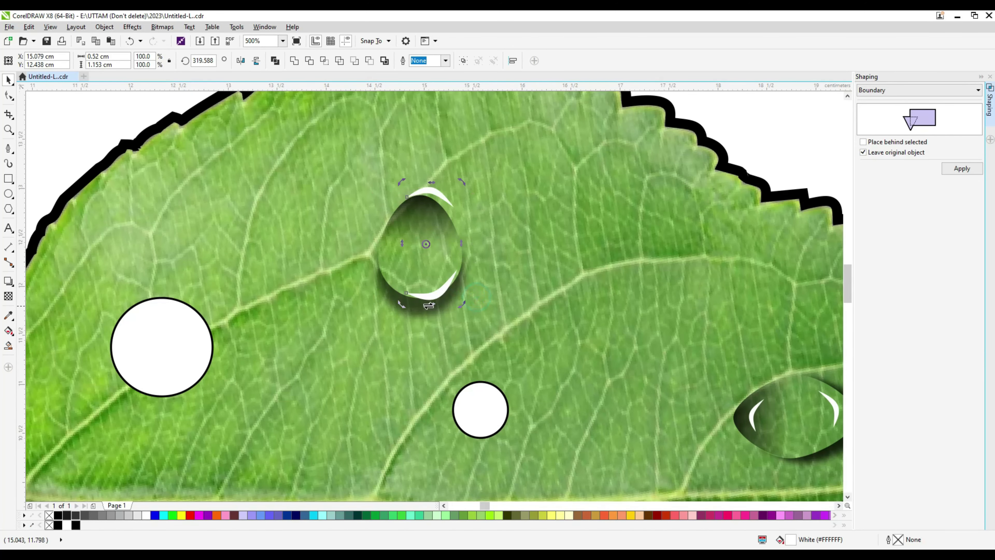
left_click_drag(460, 183, 447, 199)
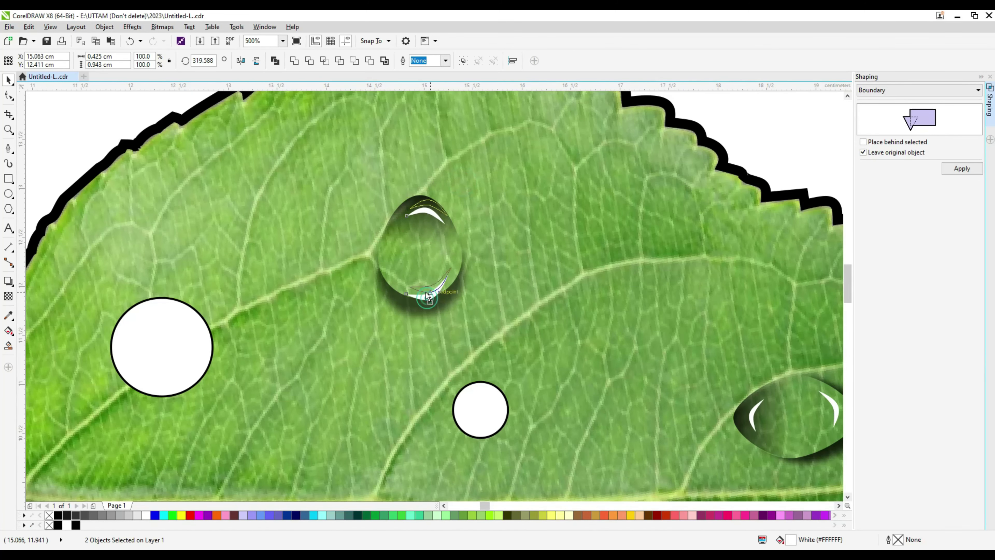
scroll(423, 287, "up", 2)
left_click_drag(382, 122, 392, 130)
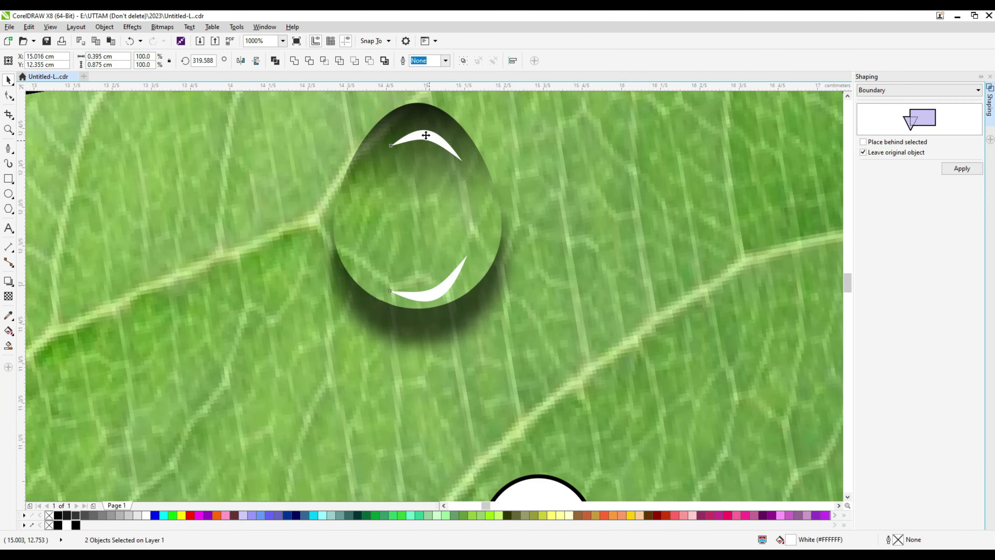
- Adjust the top drop's lower highlight on its own, then clear the selection
left_click(483, 260)
left_click(454, 273)
scroll(456, 272, "down", 5)
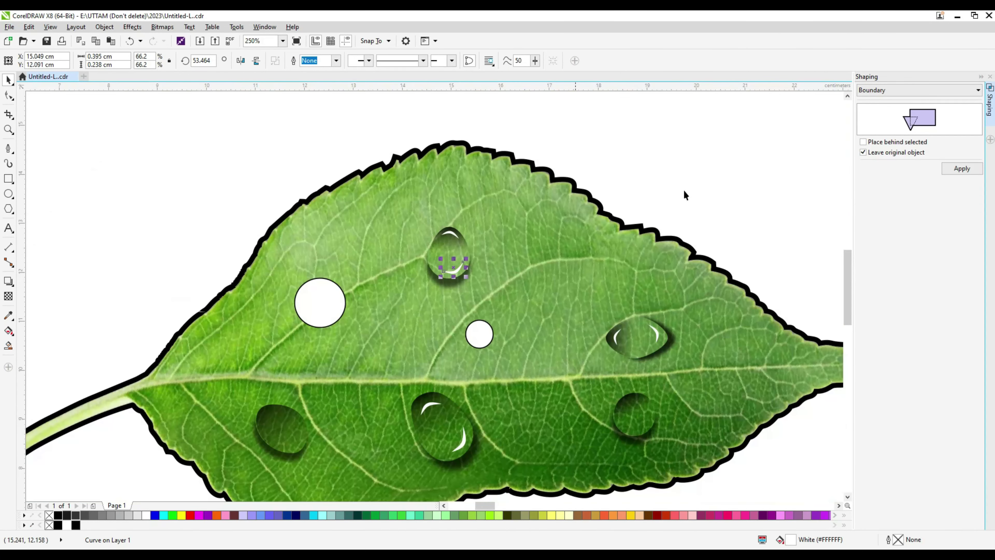
left_click(684, 192)
scroll(684, 192, "down", 3)
scroll(544, 273, "up", 2)
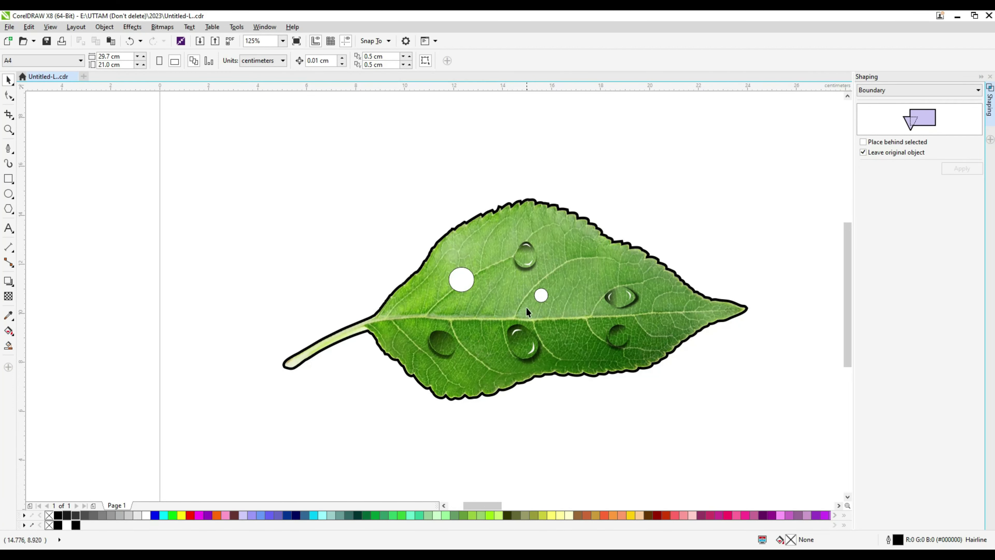
- Copy the top drop's highlight pair and paste a duplicate
left_click(528, 268)
scroll(528, 268, "up", 2)
right_click(529, 240)
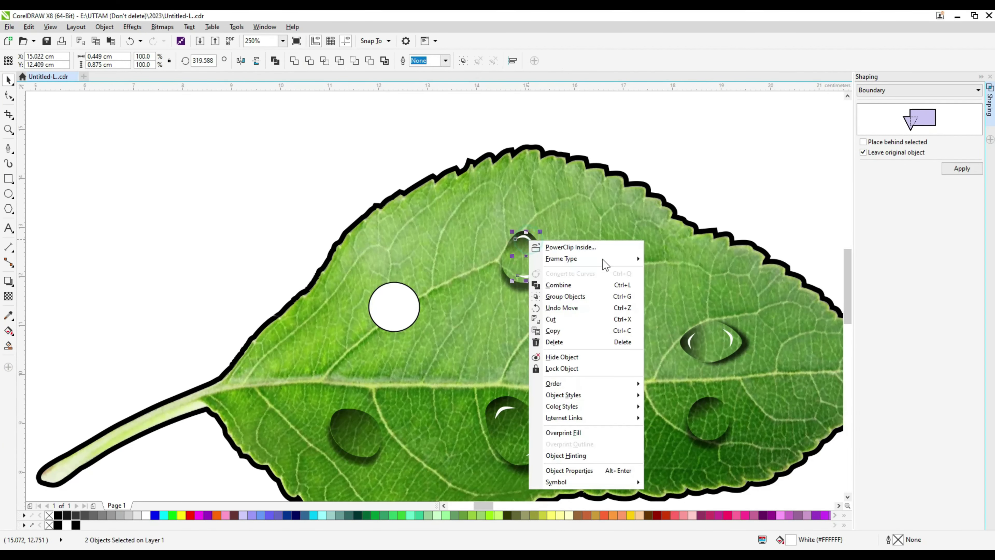
left_click(573, 340)
scroll(395, 290, "down", 2)
right_click(626, 208)
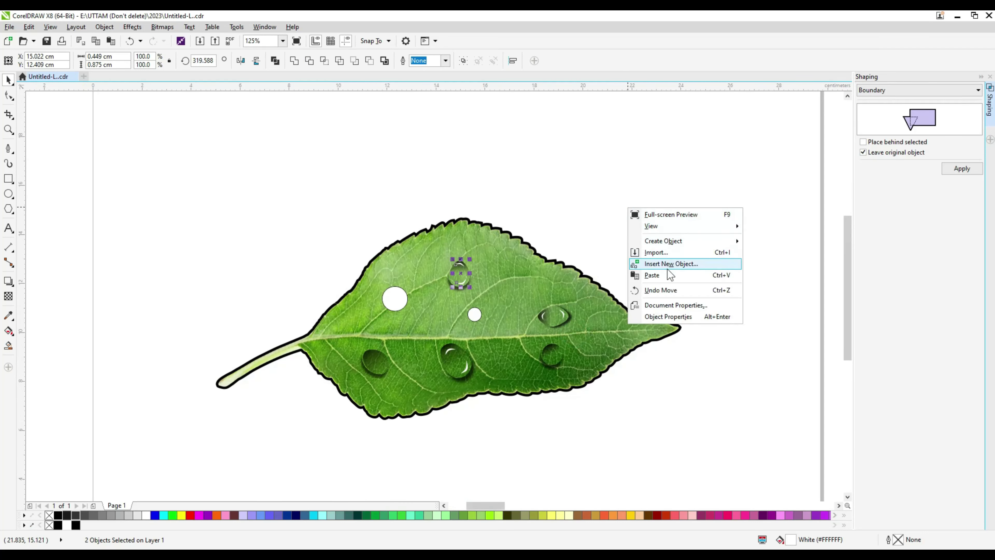
left_click(664, 274)
- Rotate the pasted highlight streaks to follow the lower-left drop's curved edge
scroll(376, 368, "up", 2)
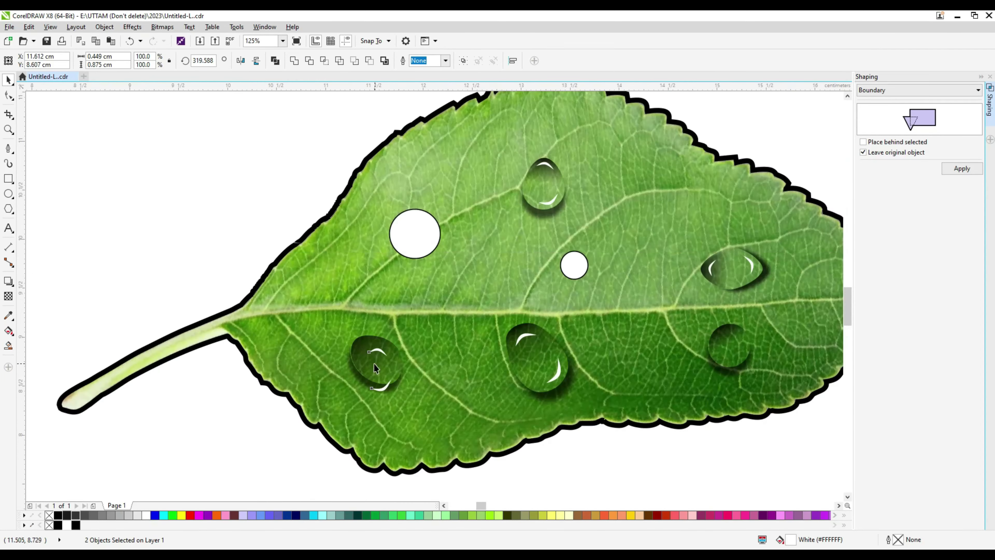
scroll(376, 369, "up", 2)
mouse_move(421, 393)
left_mouse_down()
mouse_move(428, 377)
mouse_move(427, 393)
left_mouse_up()
scroll(427, 393, "up", 2)
scroll(428, 399, "down", 2)
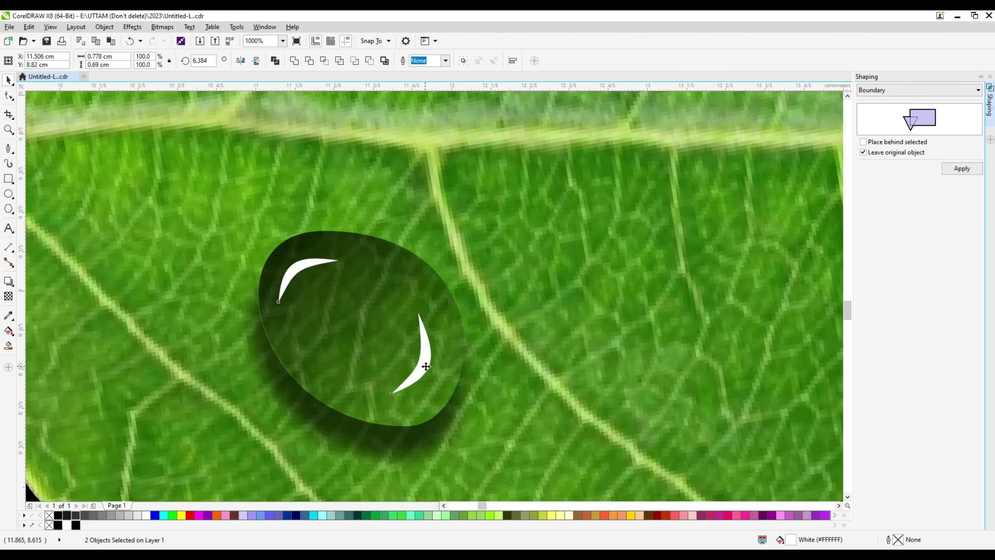
scroll(314, 337, "down", 6)
scroll(314, 334, "up", 2)
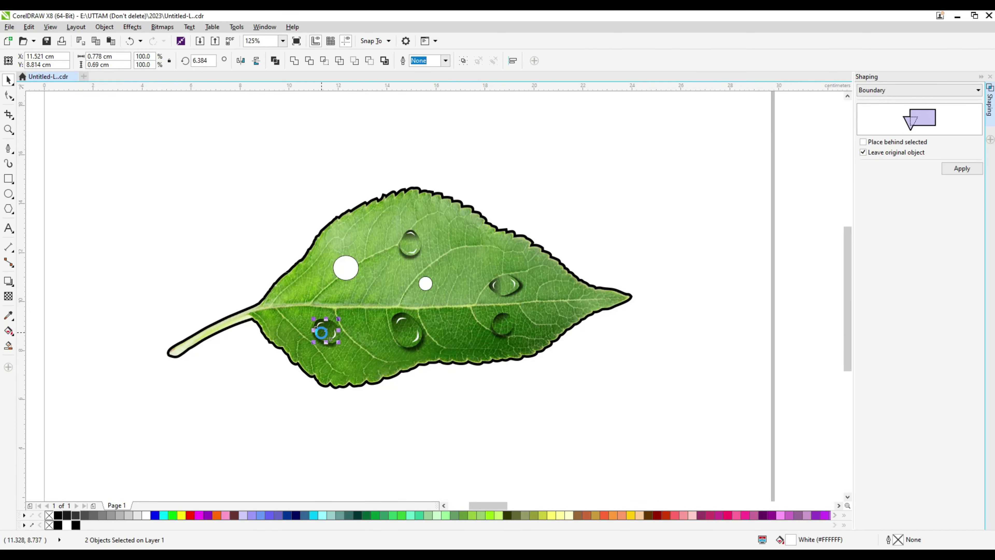
scroll(329, 335, "up", 2)
- Lay a diagonal transparency fade across the lower-left drop's lens shape
left_click(347, 322)
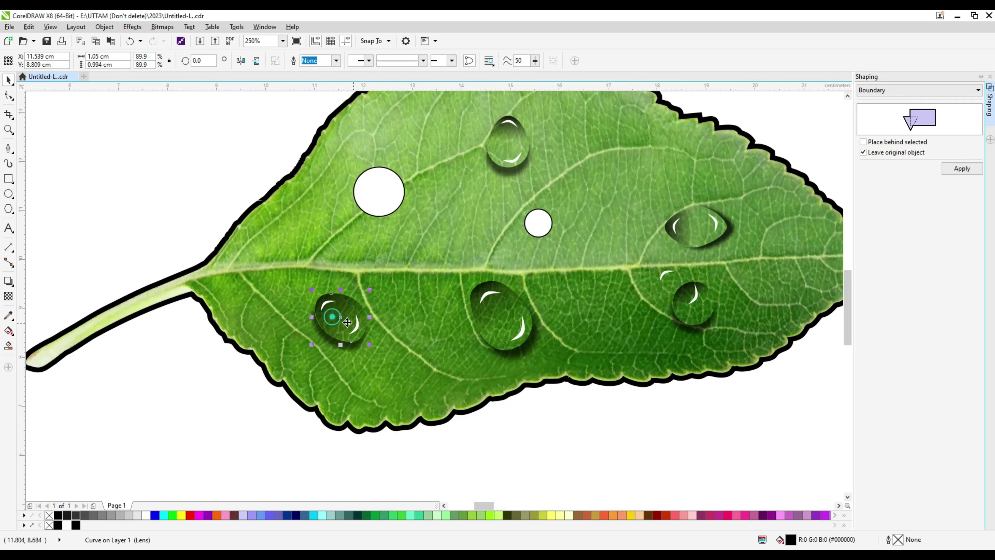
left_click(9, 294)
scroll(326, 318, "up", 2)
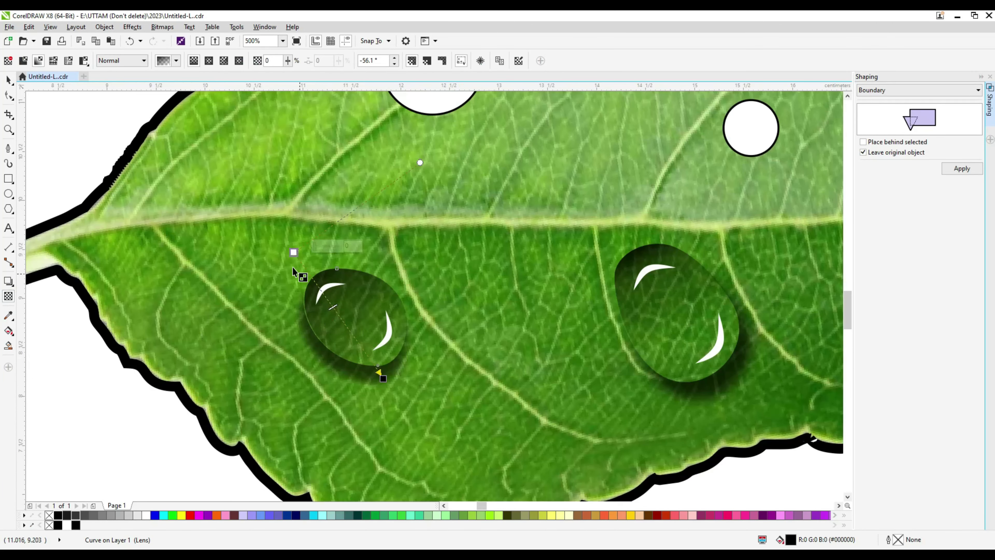
left_click_drag(285, 260, 282, 261)
left_click_drag(383, 378, 393, 371)
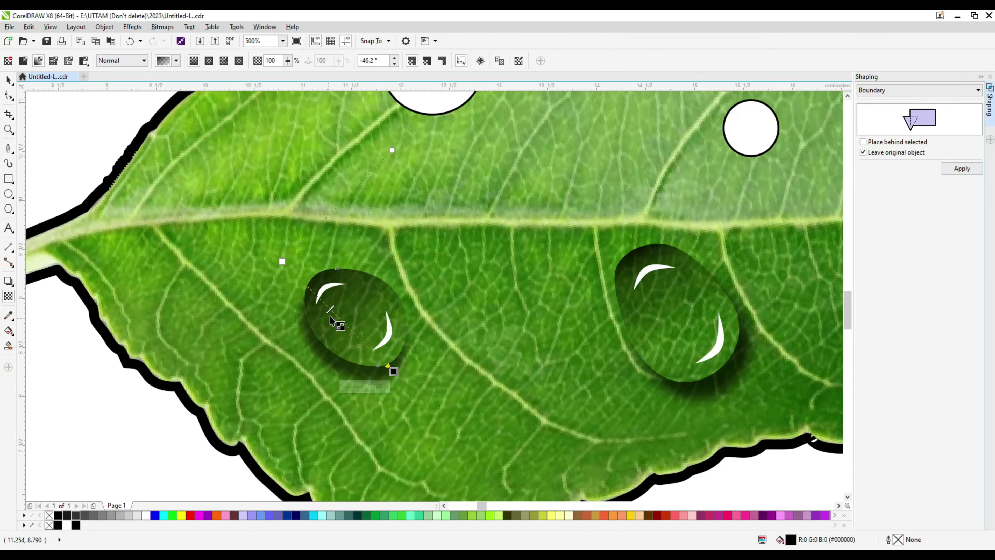
scroll(285, 263, "up", 4)
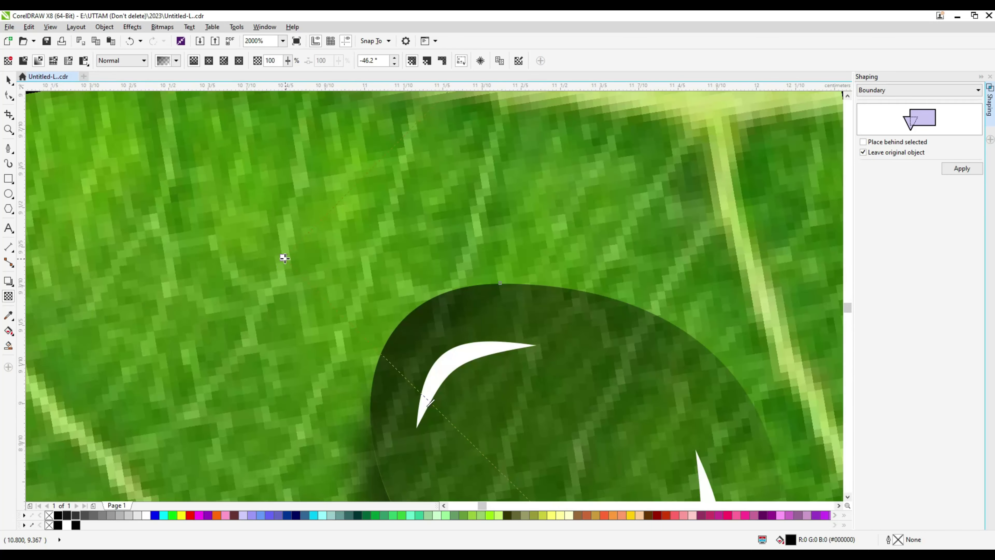
left_click_drag(282, 257, 300, 285)
- Move the lower-left drop's fade end point onto the drop
scroll(384, 331, "down", 2)
scroll(458, 358, "down", 2)
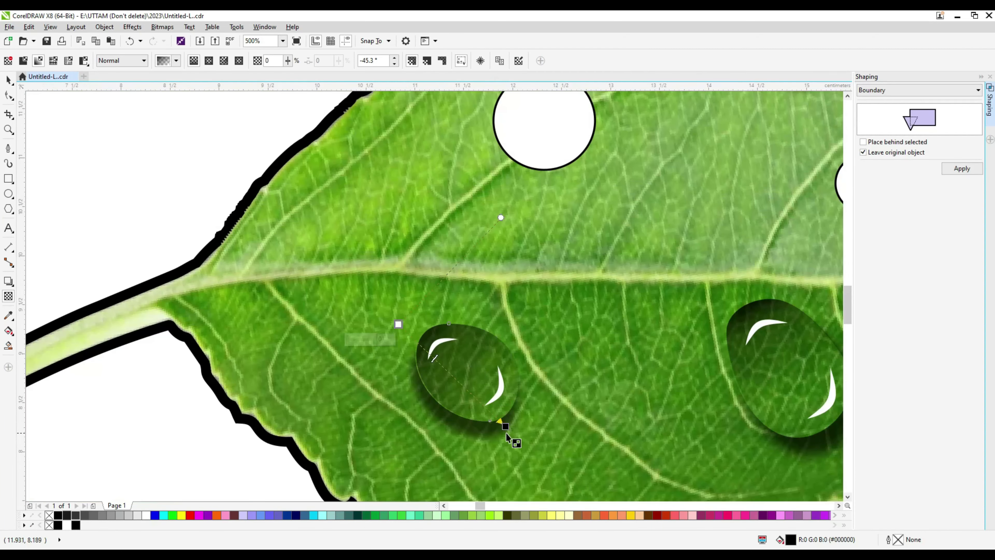
left_click_drag(507, 426, 486, 406)
scroll(485, 405, "up", 2)
scroll(443, 375, "down", 4)
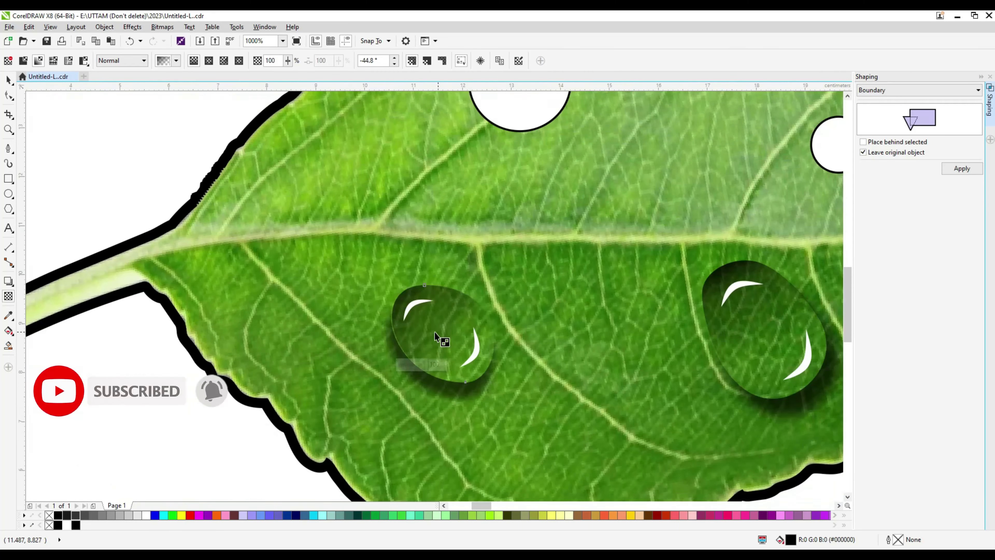
left_click(540, 315)
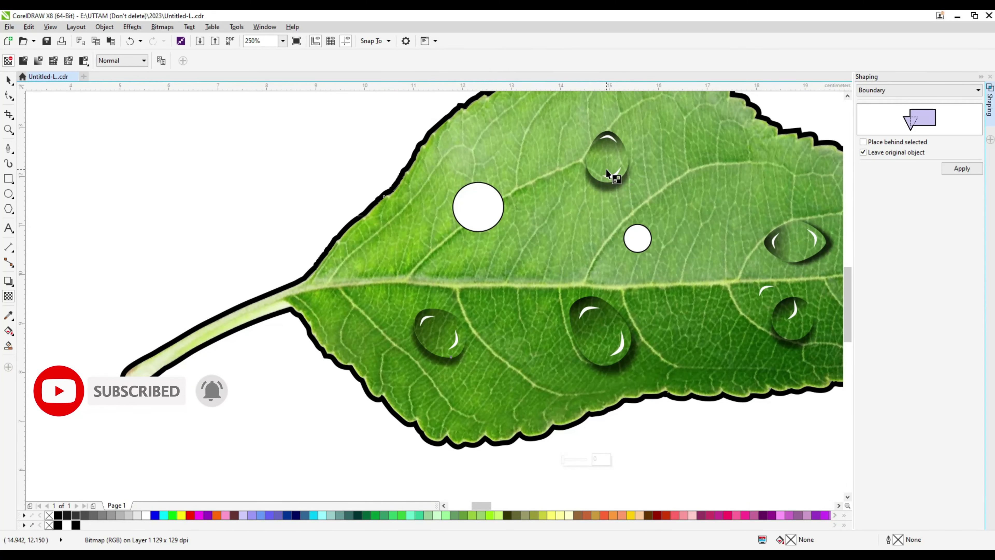
- Rerun the top drop's transparency fade vertically down the drop
left_click(606, 154)
scroll(606, 154, "up", 4)
scroll(600, 200, "down", 2)
scroll(595, 214, "up", 2)
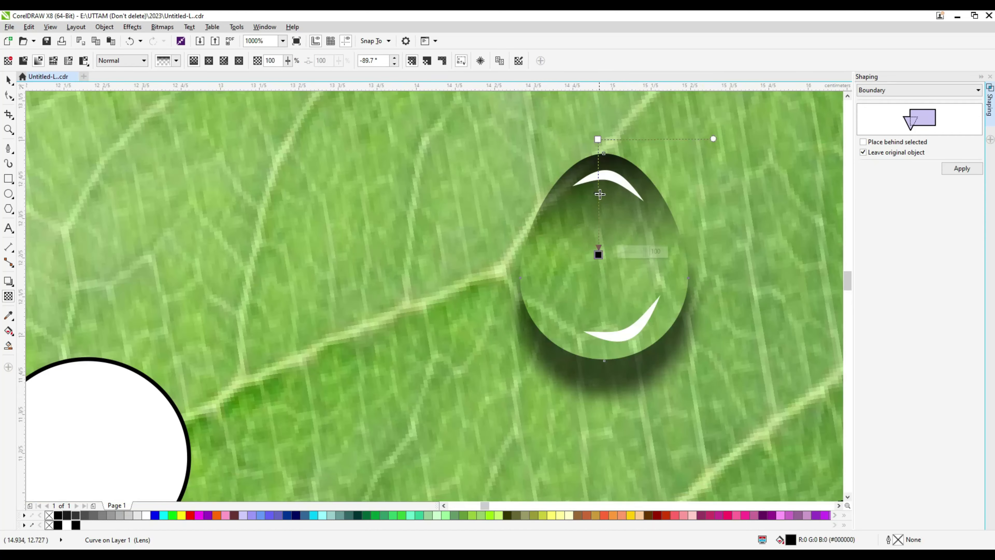
mouse_move(594, 140)
left_mouse_down()
mouse_move(599, 192)
mouse_move(603, 128)
left_mouse_up()
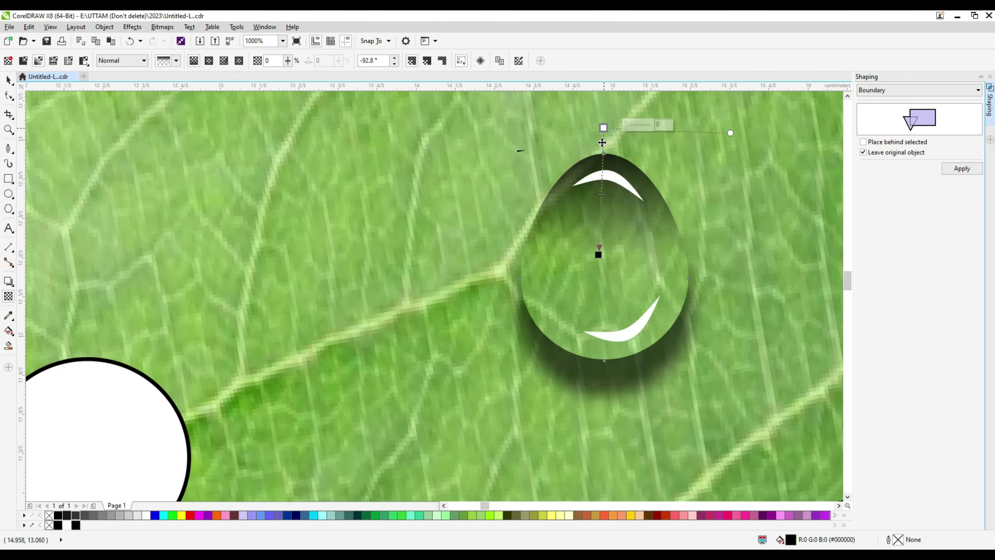
scroll(511, 270, "down", 4)
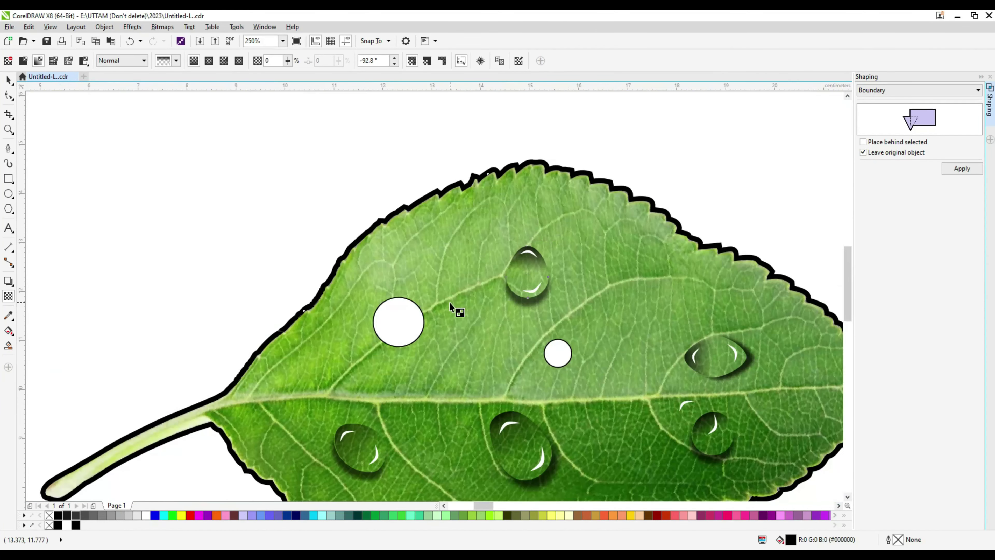
left_click(450, 302)
scroll(627, 384, "down", 2)
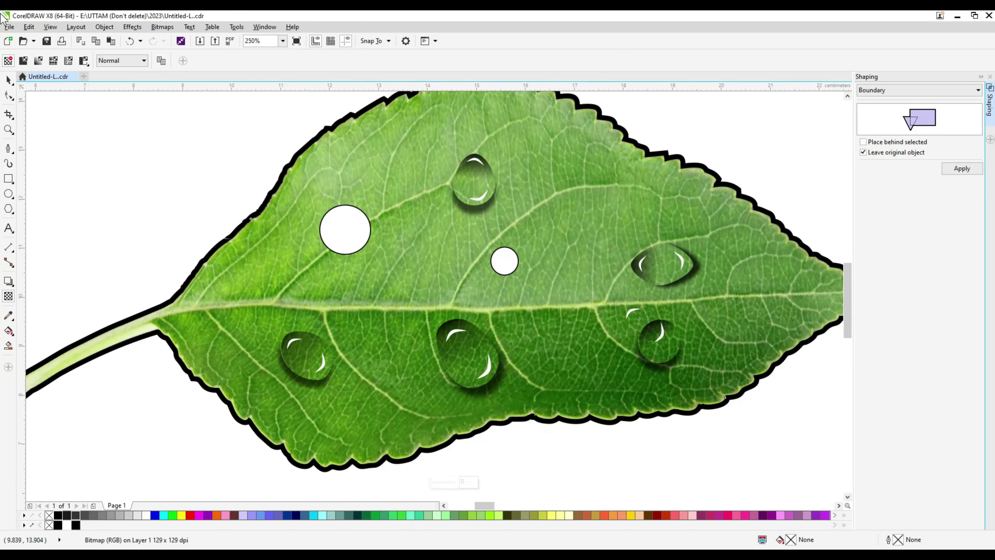
scroll(671, 342, "up", 2)
left_click(671, 344)
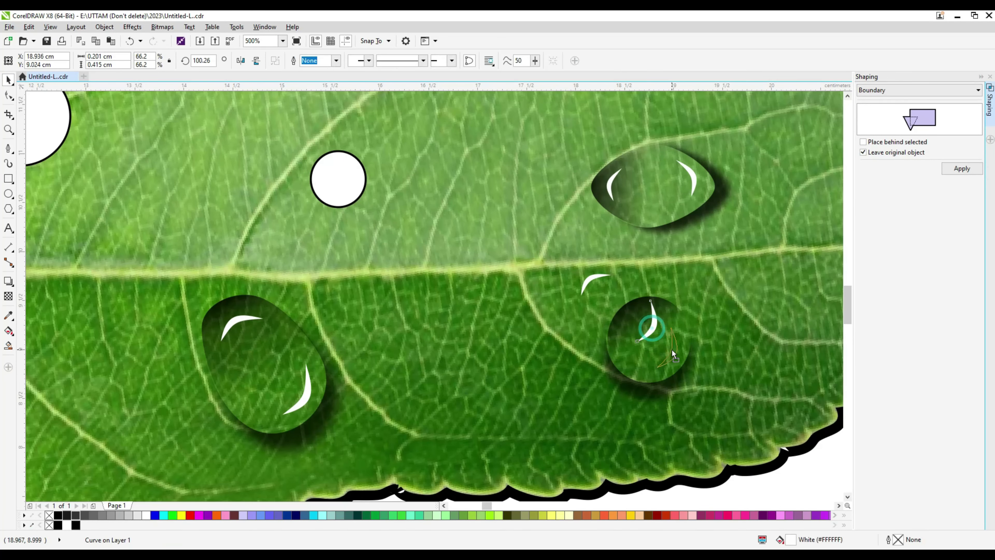
- Move and shrink the highlight streaks to fit inside the lower-right drop
left_click_drag(638, 322, 623, 324)
scroll(638, 323, "up", 1)
left_click(636, 324)
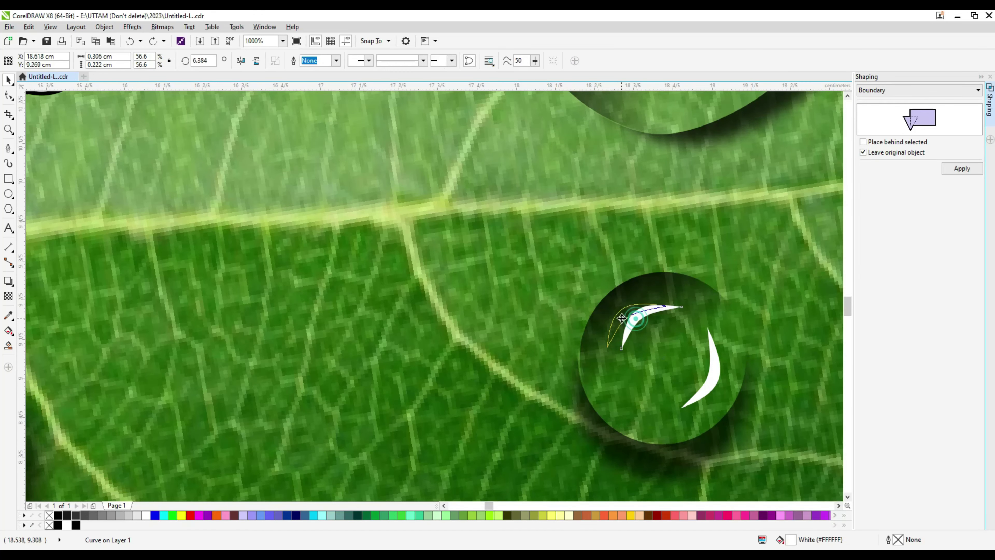
left_click(714, 371)
left_click_drag(728, 333, 716, 367)
scroll(716, 368, "up", 1)
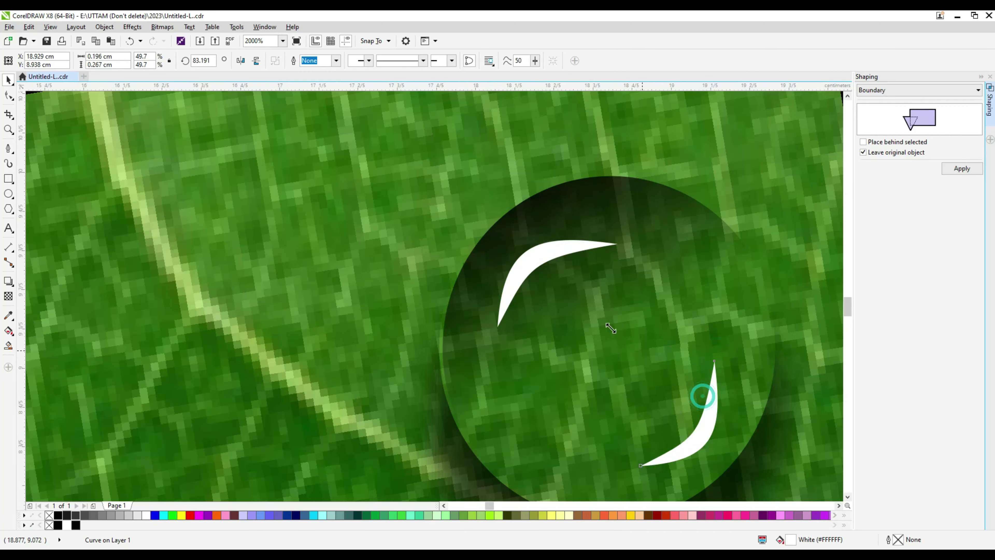
scroll(583, 330, "down", 3)
left_click(694, 400)
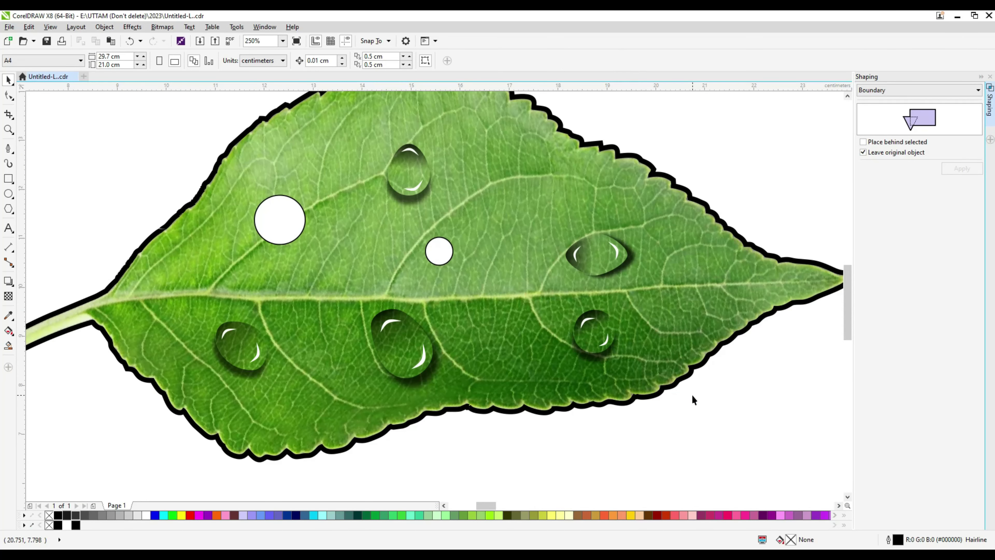
- Copy the whole lower-right water drop and park a pasted copy at upper right
scroll(599, 357, "down", 2)
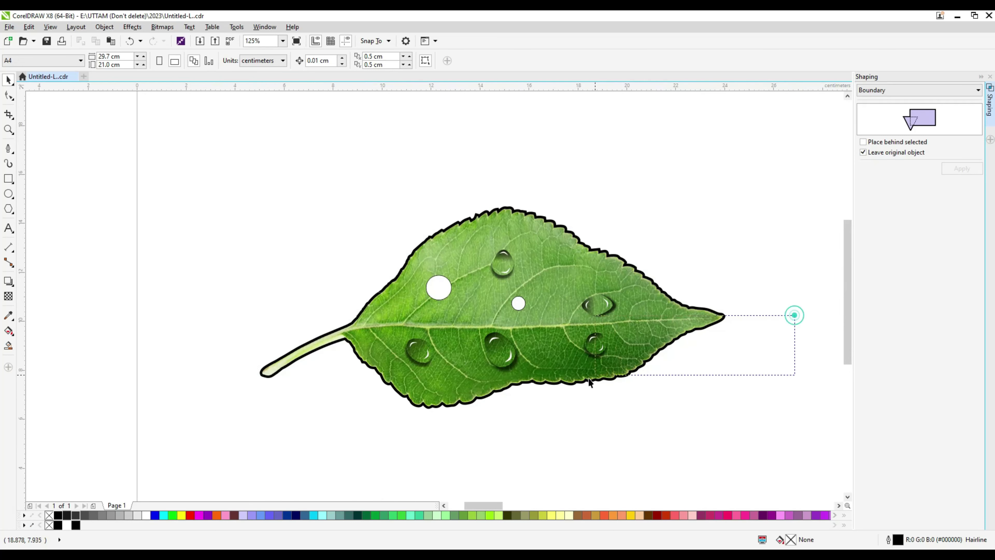
left_click_drag(588, 377, 588, 377)
right_click(598, 346)
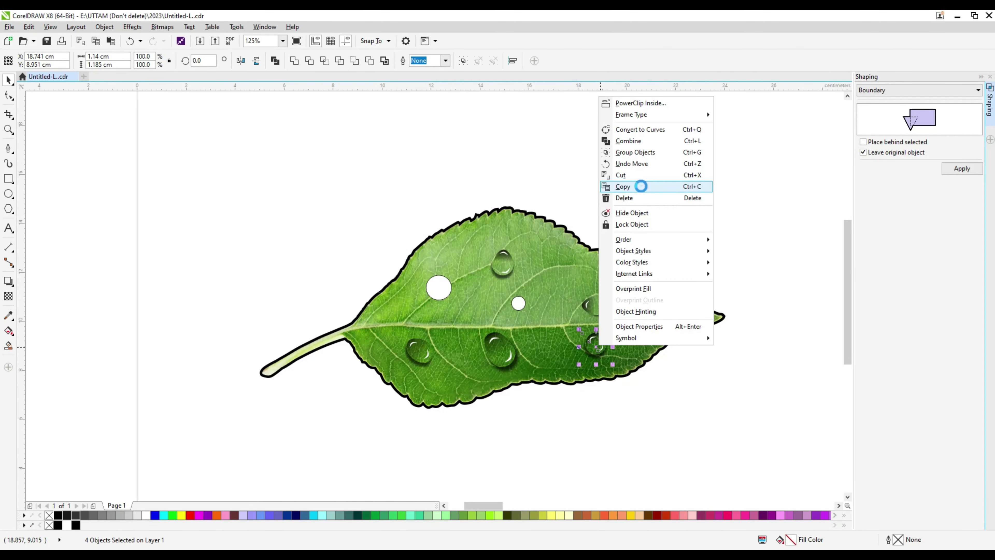
left_click(641, 186)
right_click(692, 196)
left_click(723, 267)
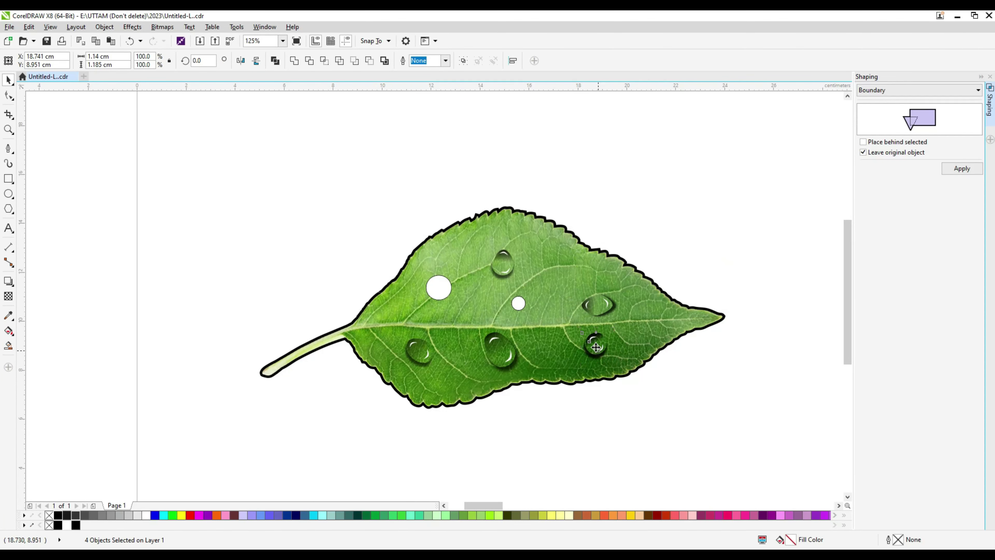
left_click_drag(596, 347, 643, 235)
left_click(742, 182)
- Delete the large and small white circles
scroll(638, 237, "up", 2)
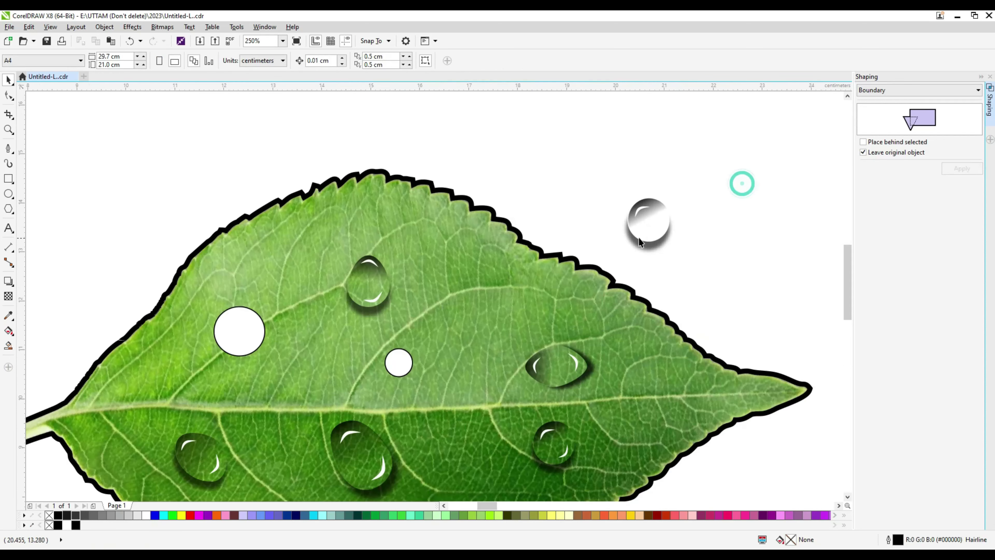
scroll(631, 279, "up", 2)
scroll(632, 279, "down", 4)
left_click(439, 323)
left_click(520, 339, "shift")
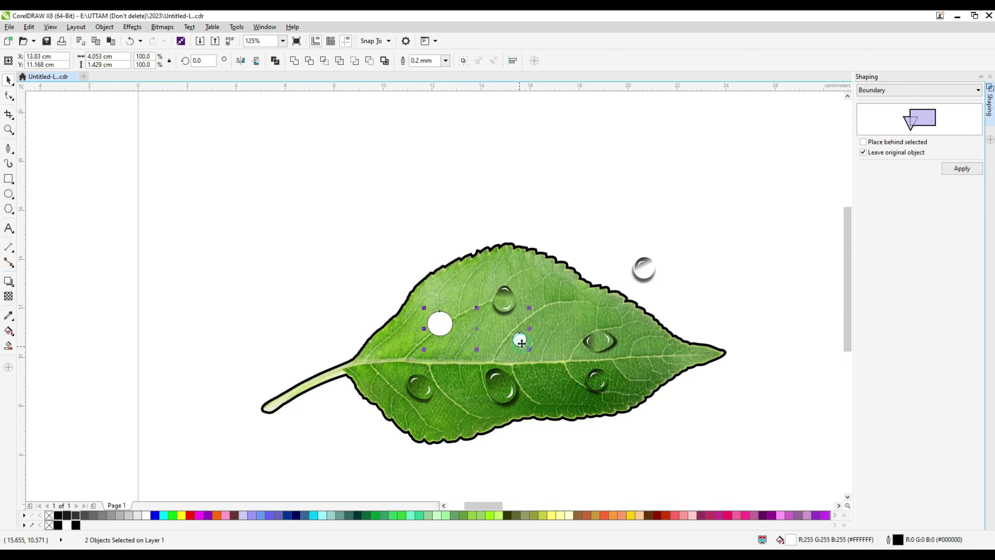
right_click(512, 346)
left_click(577, 194)
- Place drop copies where the circles were, scaling the second to about 84%
left_click_drag(623, 288, 727, 232)
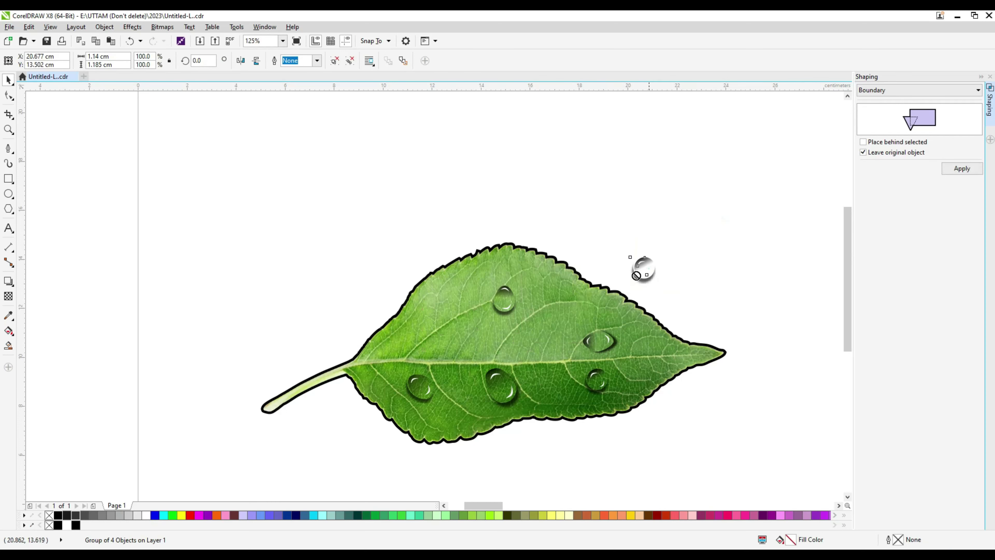
left_click_drag(461, 320, 459, 320)
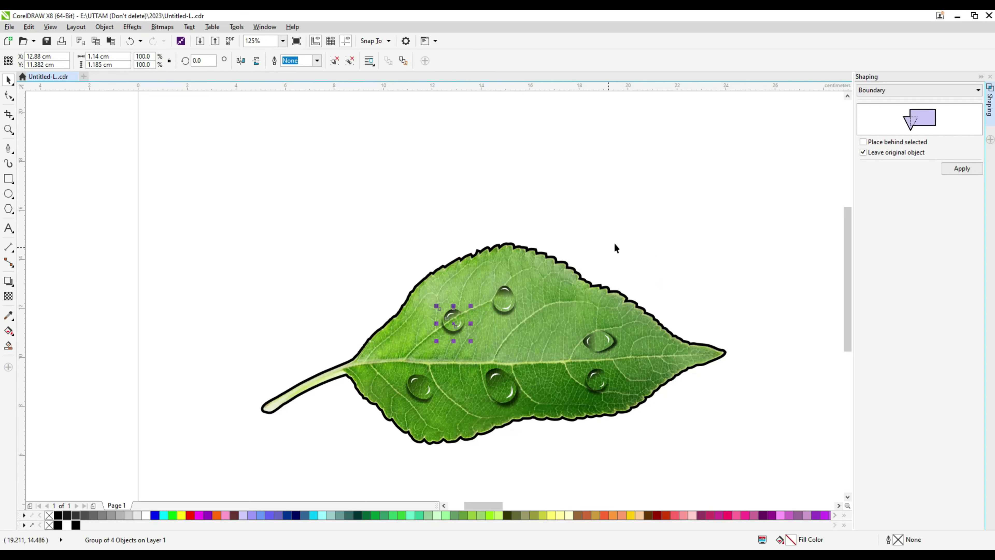
right_click(640, 230)
left_click(678, 289)
left_click_drag(595, 379, 537, 343)
scroll(537, 343, "up", 3)
left_click_drag(461, 278, 481, 301)
left_click_drag(529, 360, 516, 327)
scroll(503, 329, "down", 1)
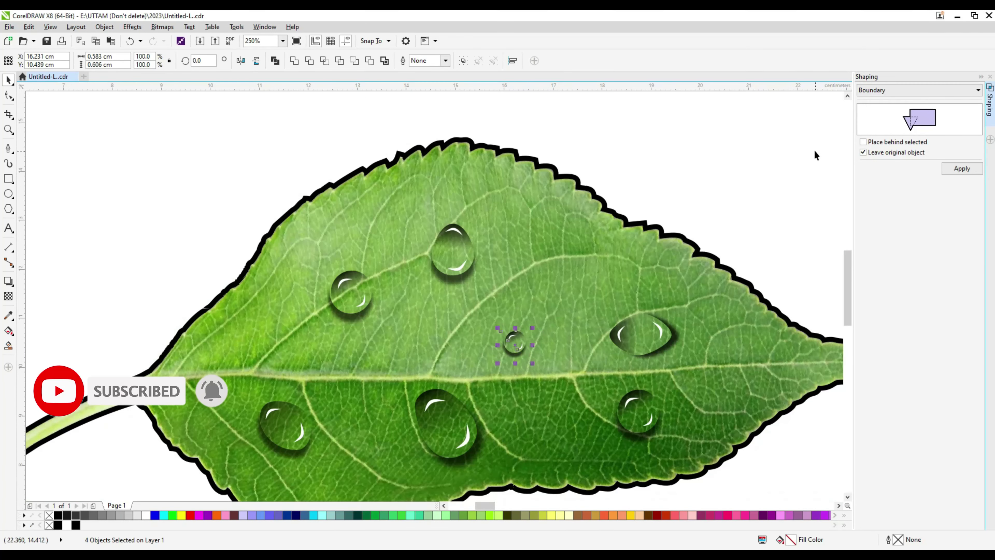
- Add an extra copy of the small drop on the upper leaf
right_click(748, 149)
left_click(652, 154)
right_click(517, 340)
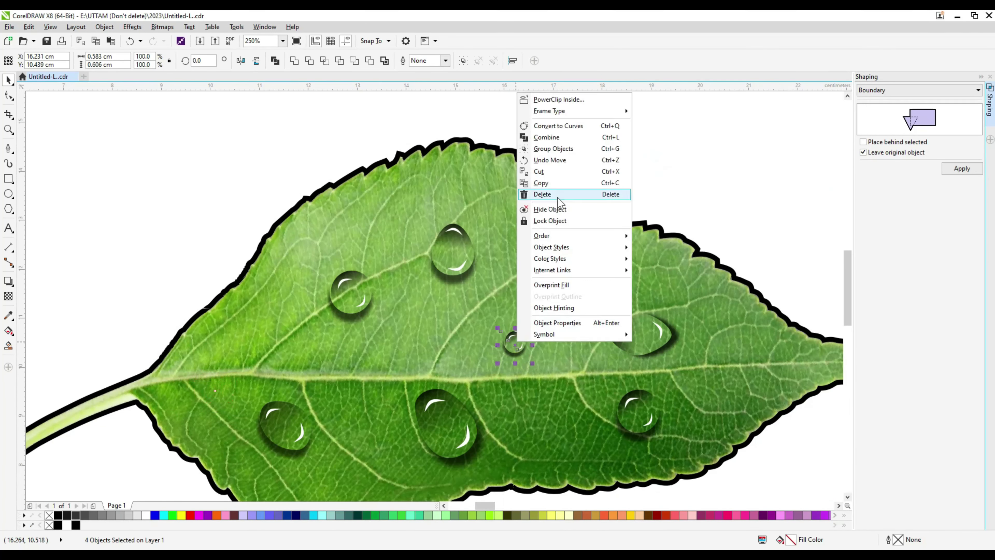
left_click(557, 195)
right_click(714, 153)
left_click(748, 213)
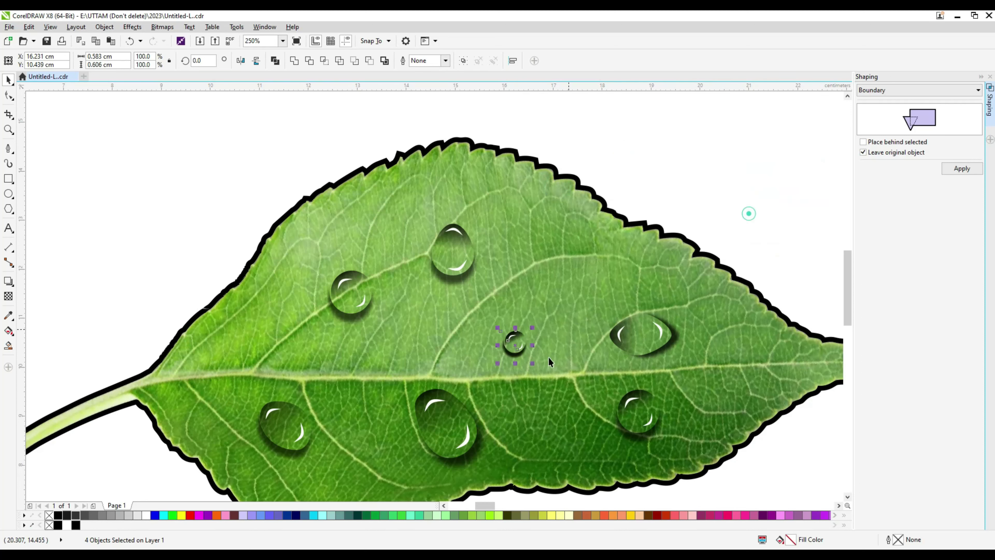
scroll(556, 250, "up", 2)
left_click_drag(563, 254, 555, 245)
scroll(560, 242, "down", 4)
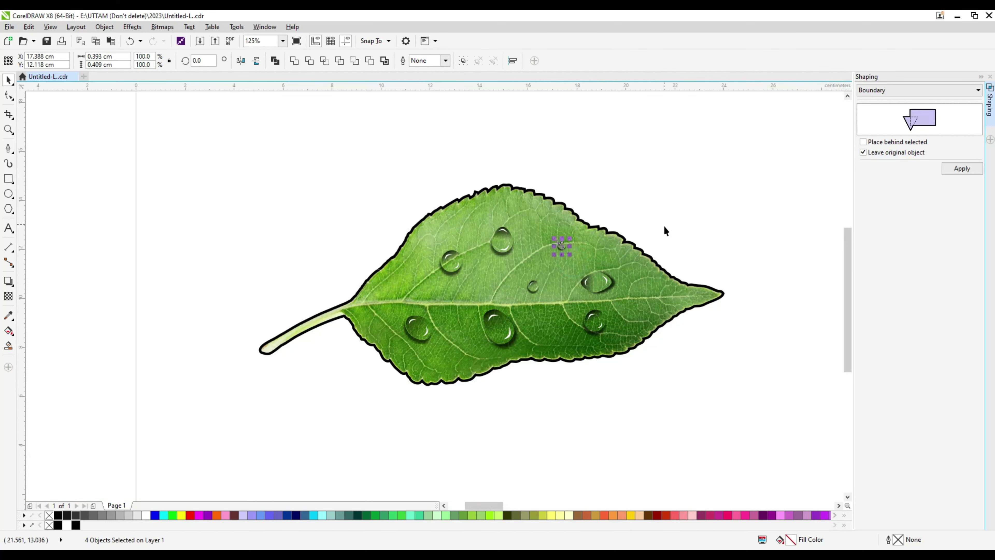
left_click_drag(478, 422, 542, 307)
left_click(719, 212)
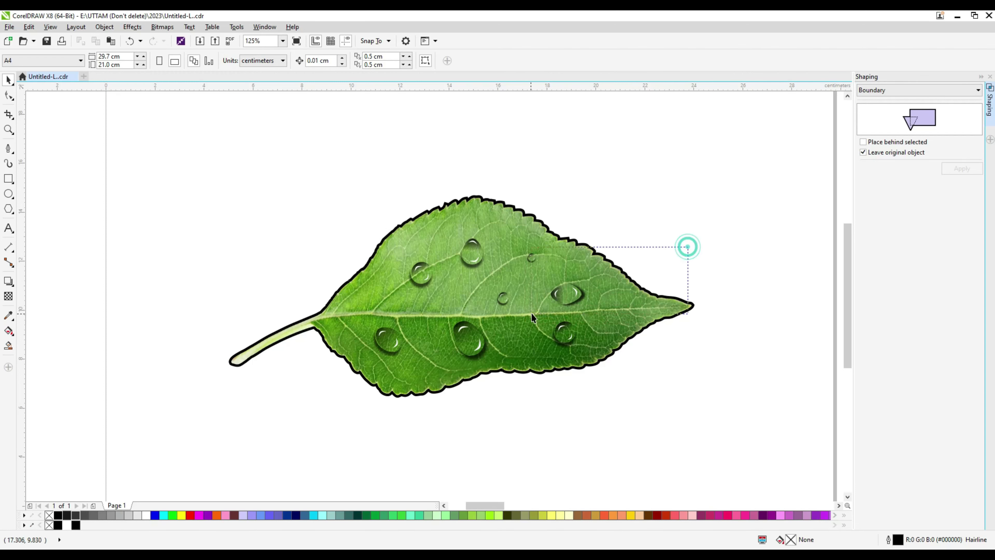
- Select a water drop group to inspect it, then clear the selection
left_click_drag(531, 312, 531, 313)
scroll(577, 270, "up", 4)
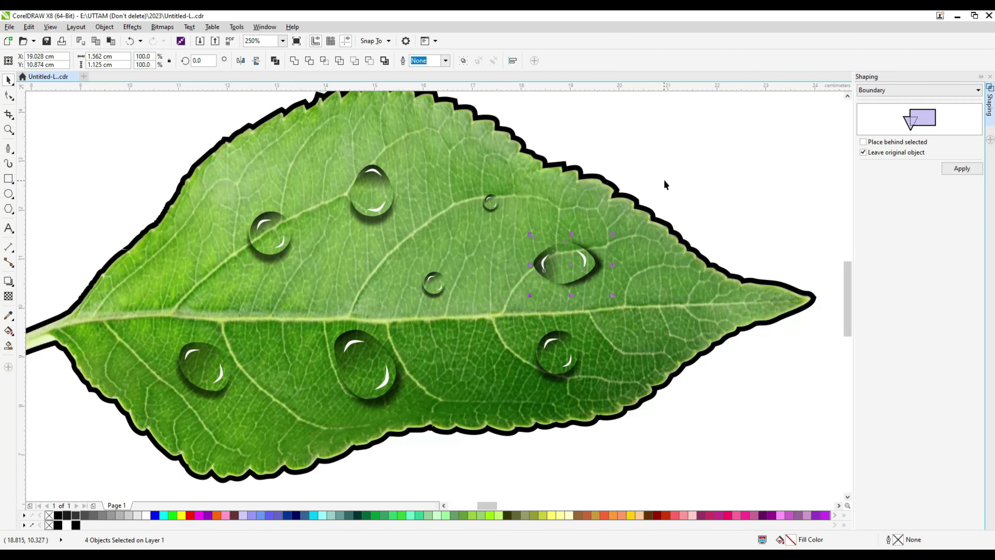
scroll(576, 297, "down", 1)
scroll(507, 311, "up", 1)
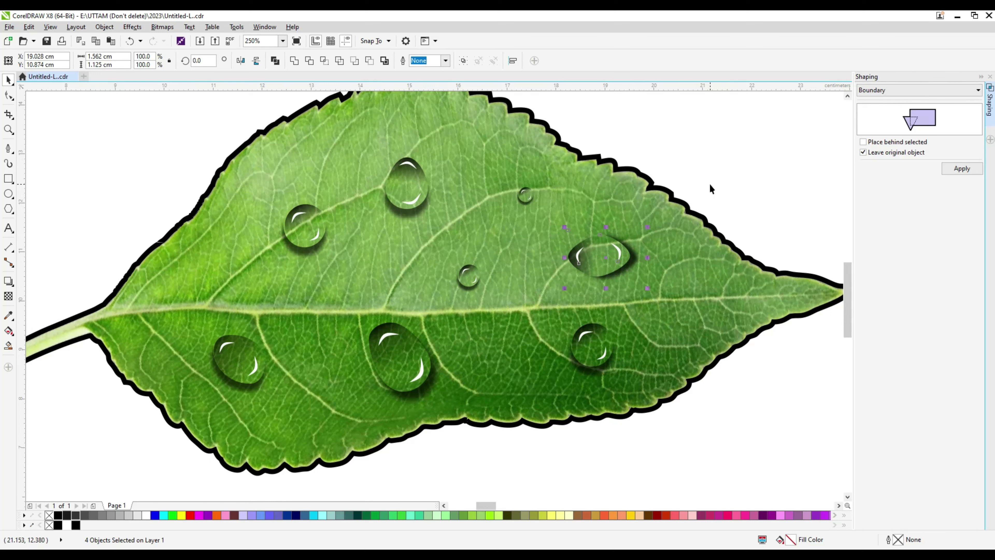
scroll(704, 188, "down", 2)
left_click(703, 172)
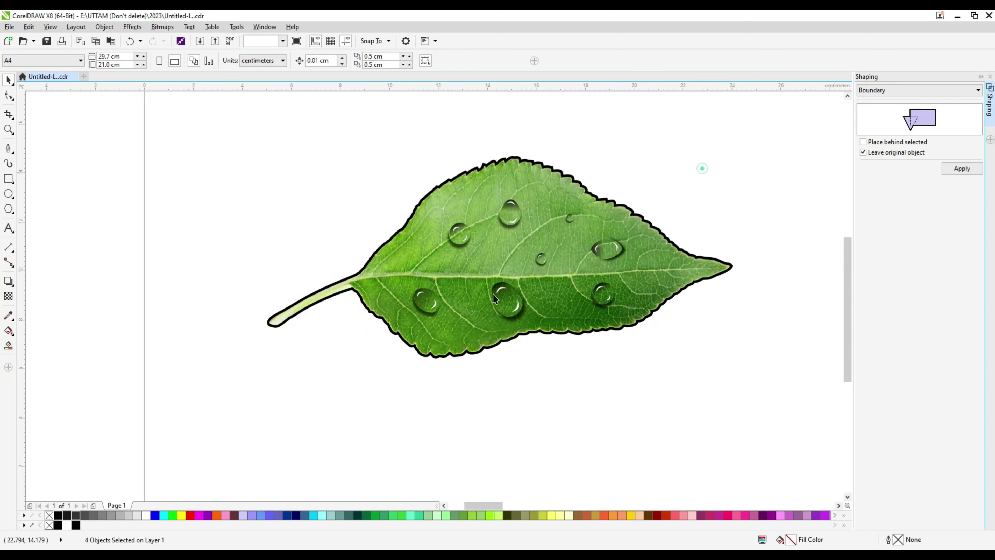
scroll(702, 167, "down", 1)
scroll(709, 204, "up", 1)
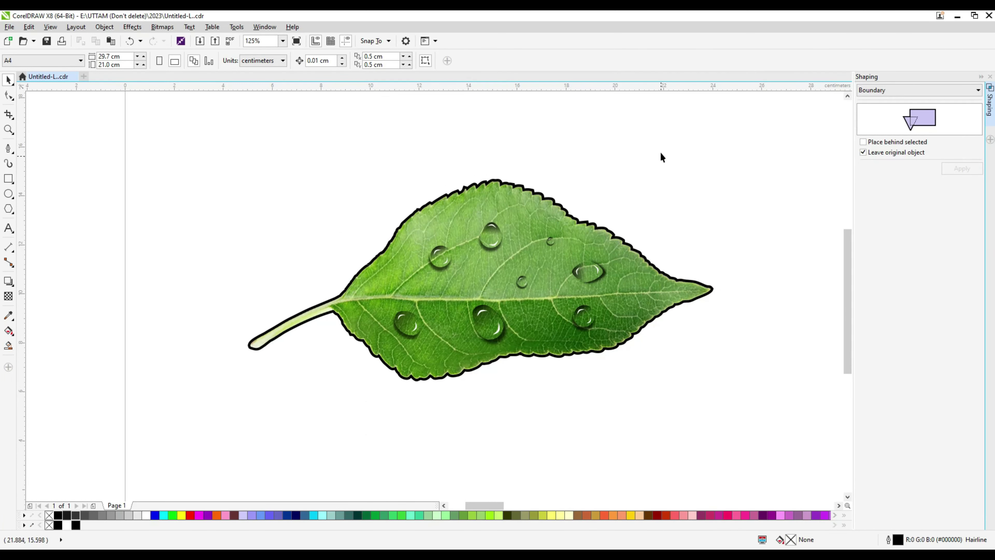
- Convert the leaf's dark outline to a bitmap and apply a Gaussian Blur
key("ctrl+a")
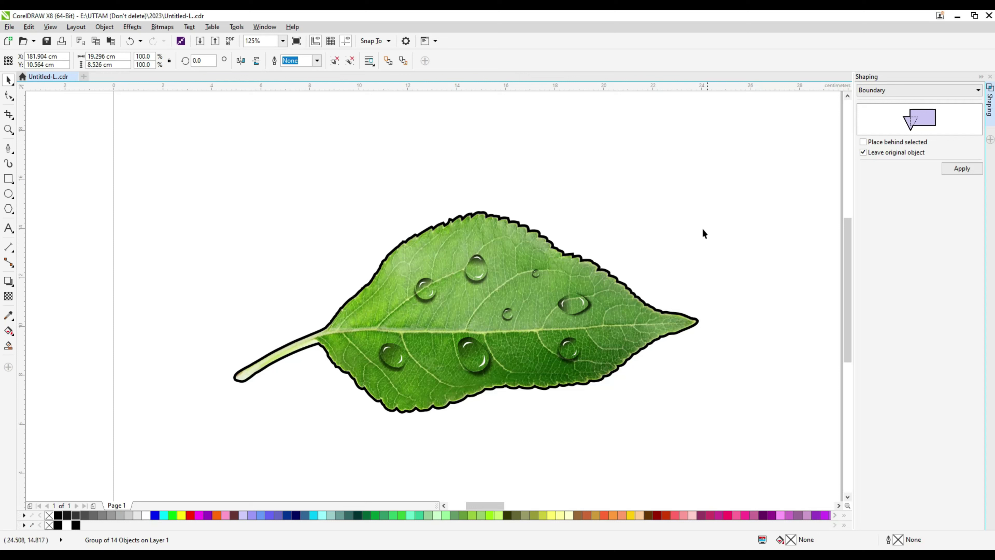
left_click_drag(622, 282, 637, 275)
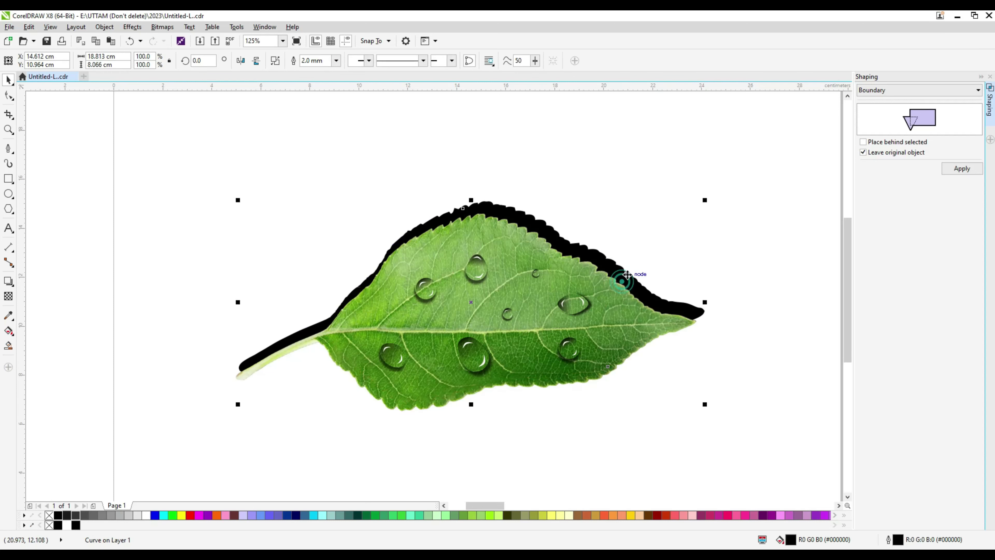
key("ctrl+z")
left_click(162, 27)
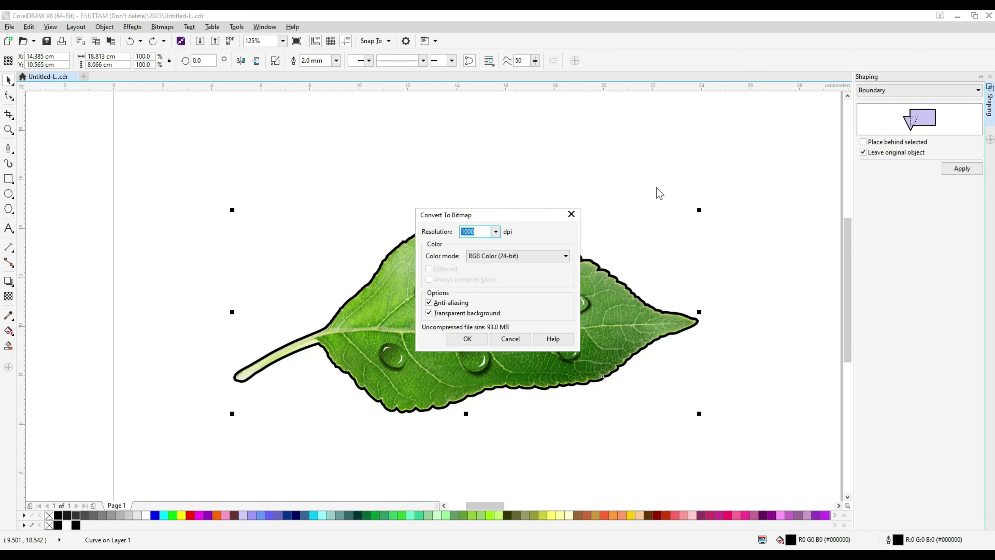
key("Return")
left_click(162, 26)
mouse_move(168, 251)
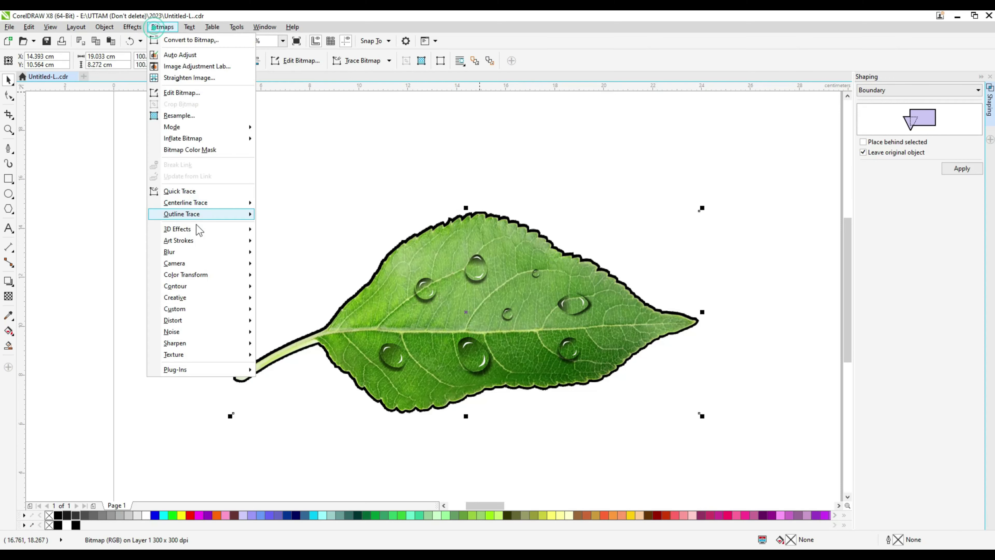
left_click(289, 262)
mouse_move(410, 243)
left_mouse_down()
mouse_move(627, 250)
mouse_move(651, 276)
left_mouse_up()
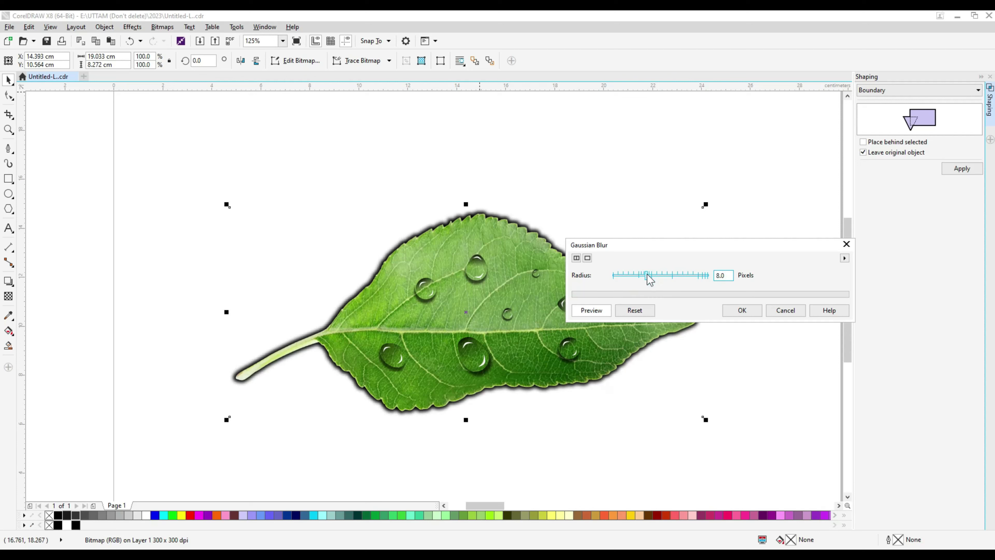
left_click(742, 310)
- Convert the blurred outline to a bitmap again and blur it at radius 4.2 pixels
left_click(163, 27)
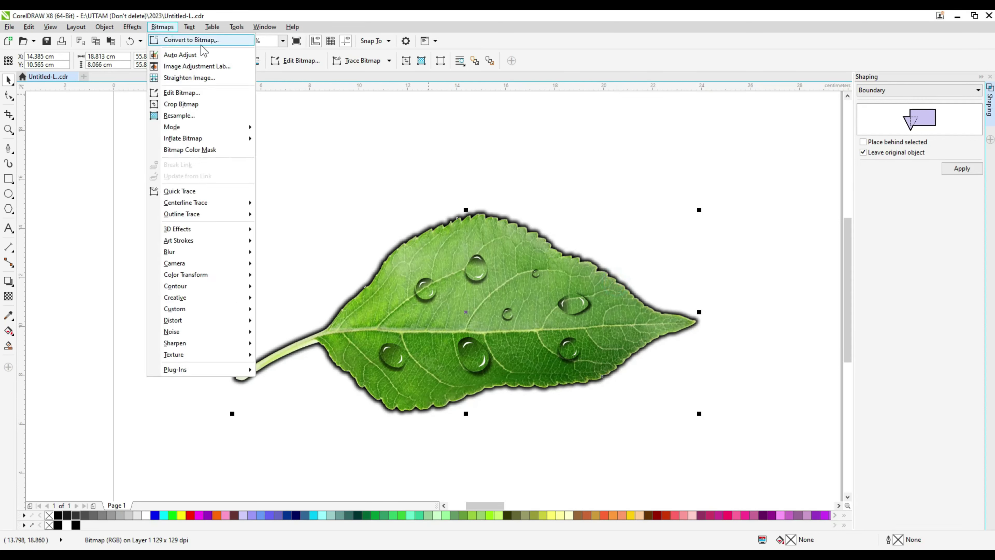
key("Return")
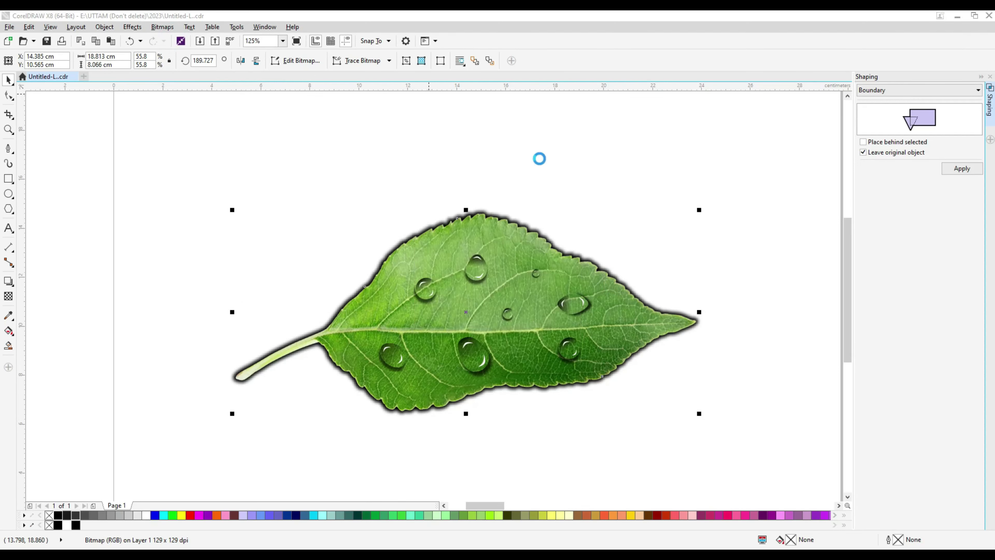
scroll(528, 322, "up", 2)
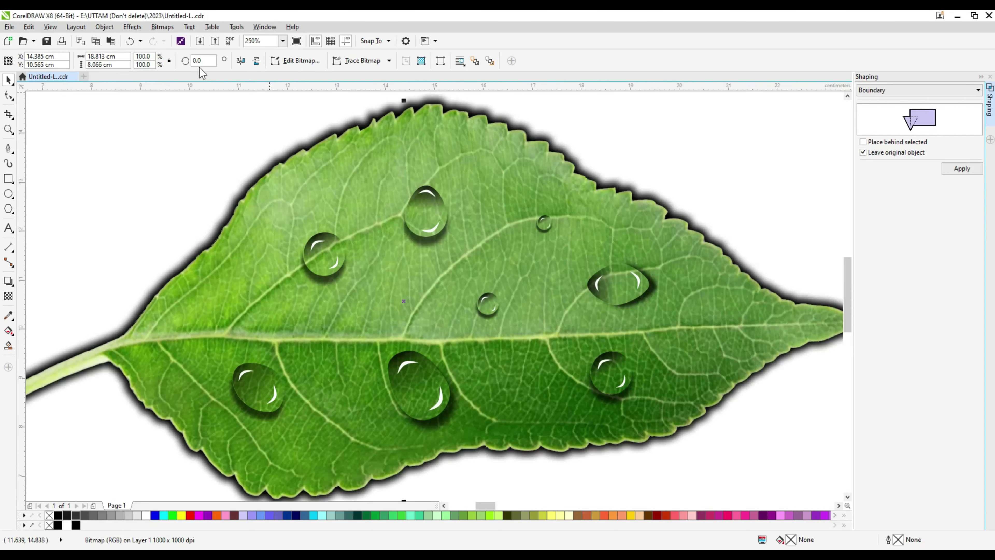
left_click(162, 26)
left_click(286, 263)
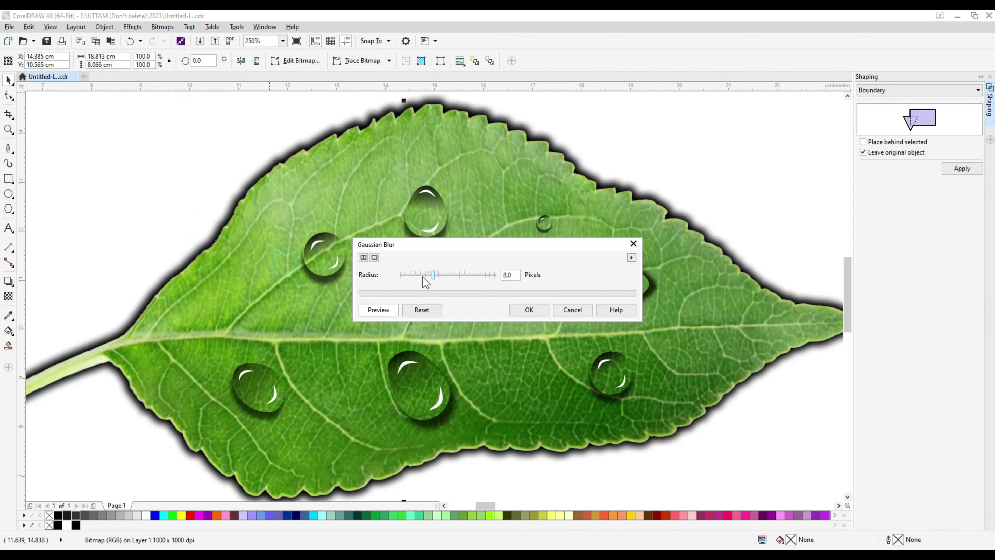
left_click(422, 274)
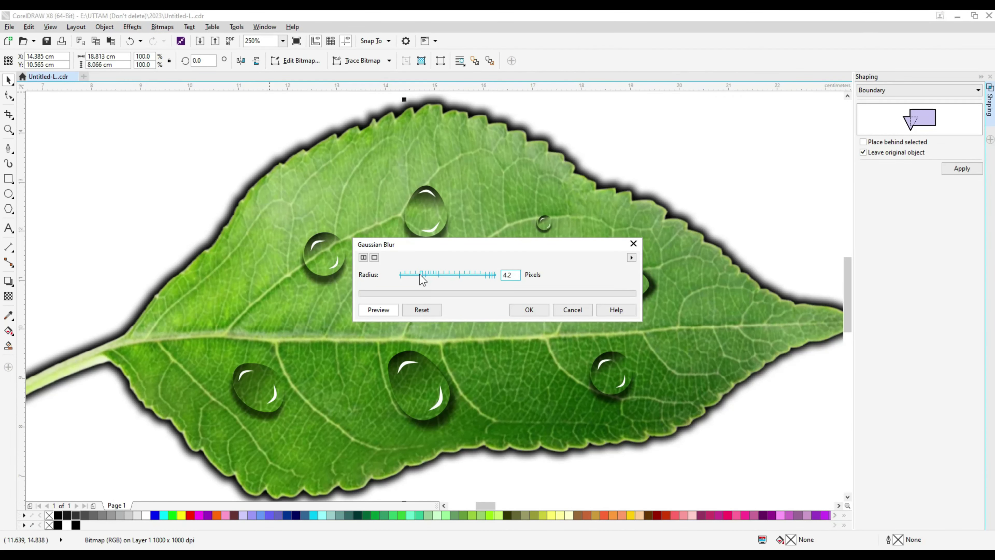
left_click(529, 310)
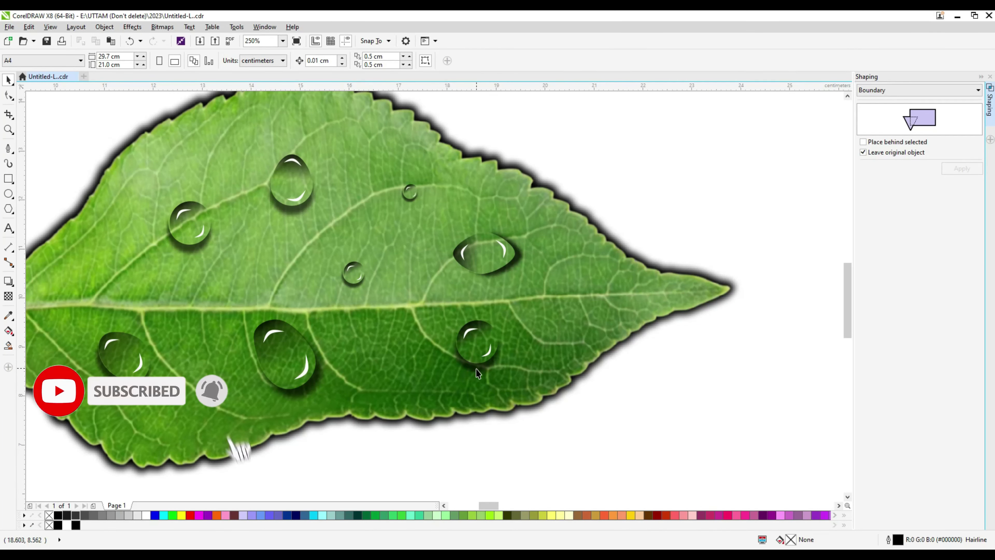
left_click(490, 357)
- Convert the water drop below the right-hand vein to a 600 dpi bitmap
left_click(476, 331, "shift")
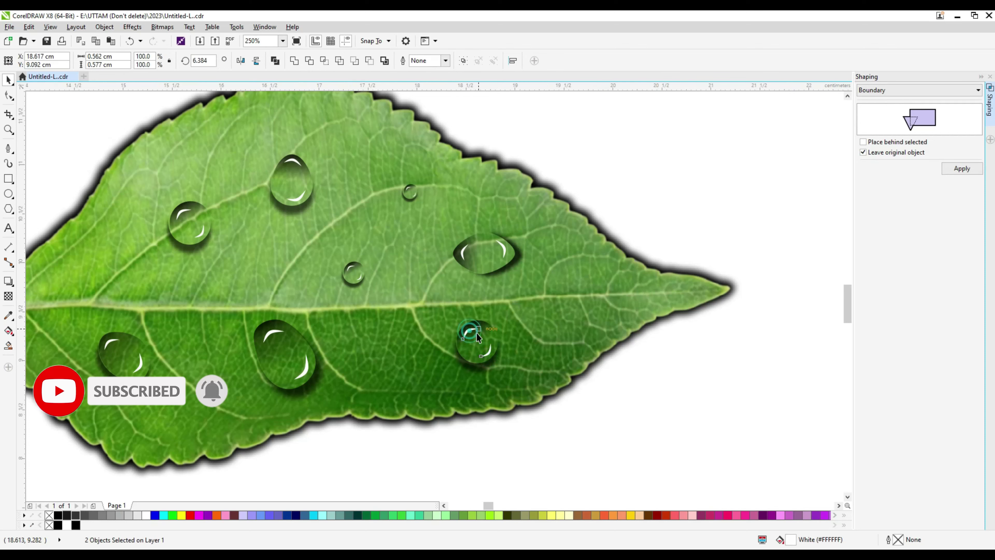
scroll(476, 332, "up", 2)
left_click(162, 26)
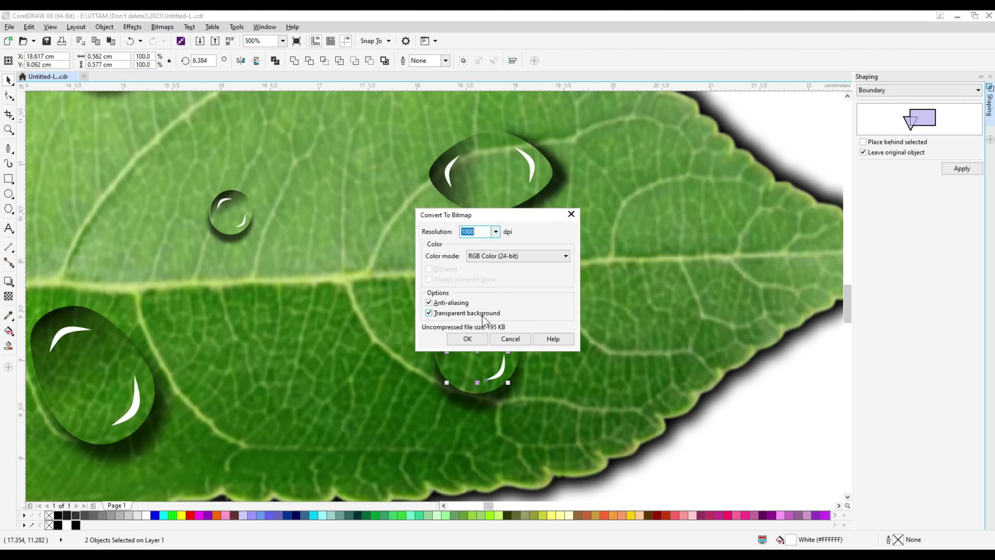
type("600")
key("Return")
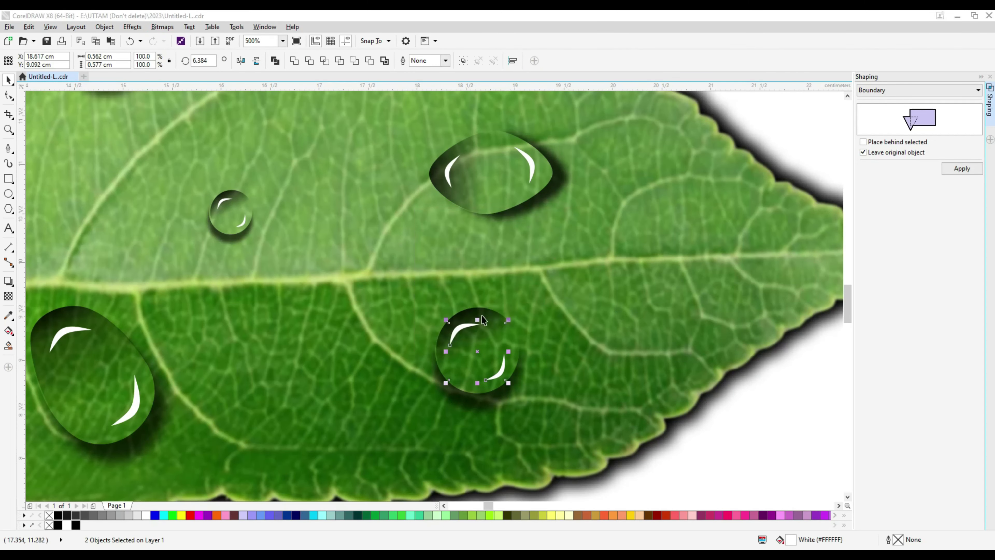
- Apply a Gaussian Blur of about 2.2 pixels to the drop
left_click(161, 27)
left_click(290, 275)
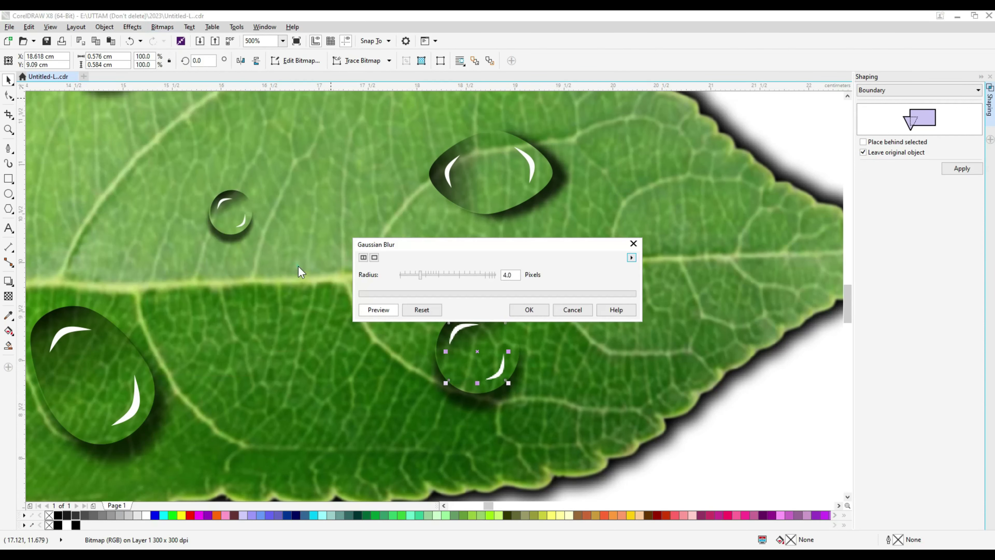
left_click_drag(410, 274, 416, 276)
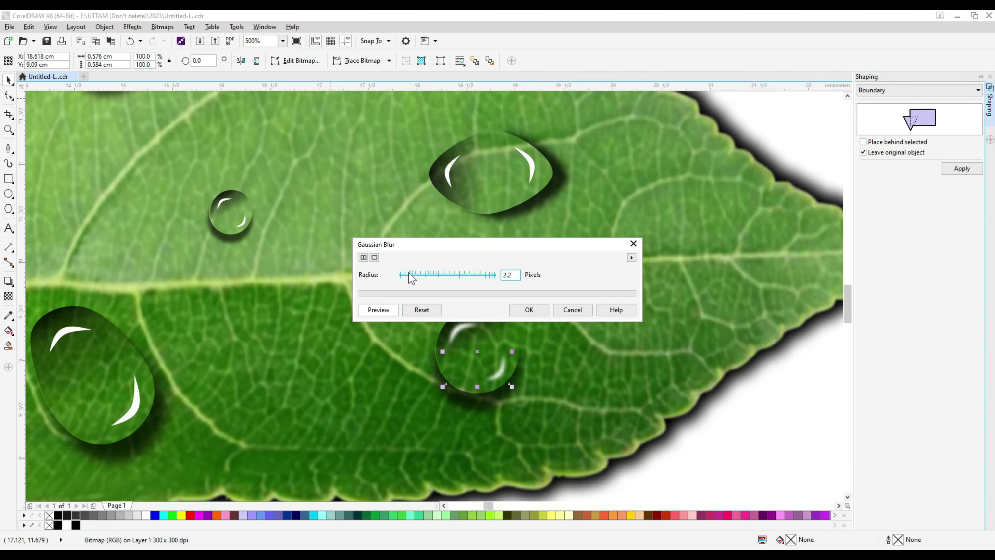
left_click(529, 310)
- Reselect the water drop and convert it to a bitmap at 600 dpi
scroll(529, 313, "down", 5)
scroll(507, 351, "up", 2)
scroll(505, 350, "up", 3)
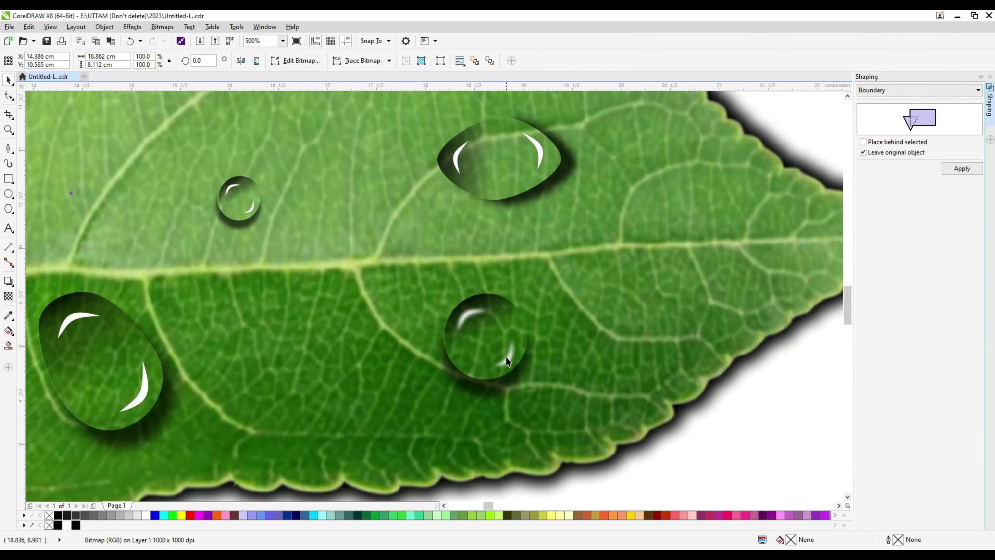
left_click(506, 356)
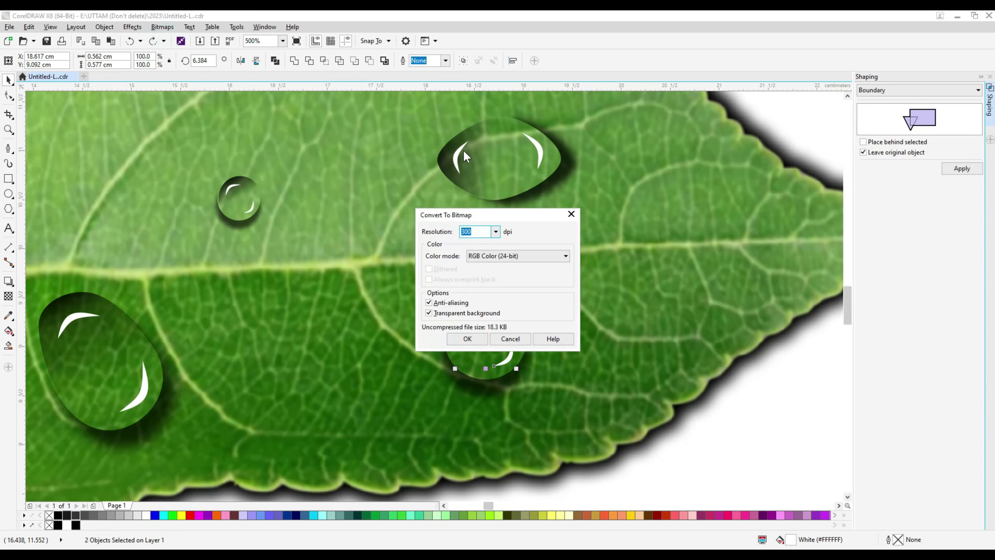
type("0")
key("Return")
- Blur the drop again with a Gaussian Blur radius of 4 pixels
left_click(162, 27)
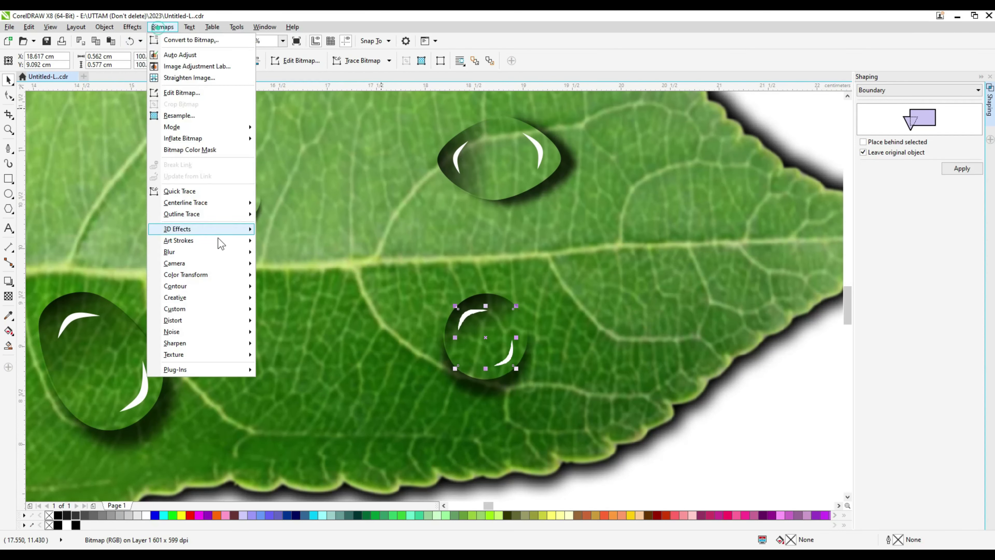
mouse_move(169, 251)
left_click(282, 262)
left_click_drag(468, 243, 666, 243)
left_click(621, 273)
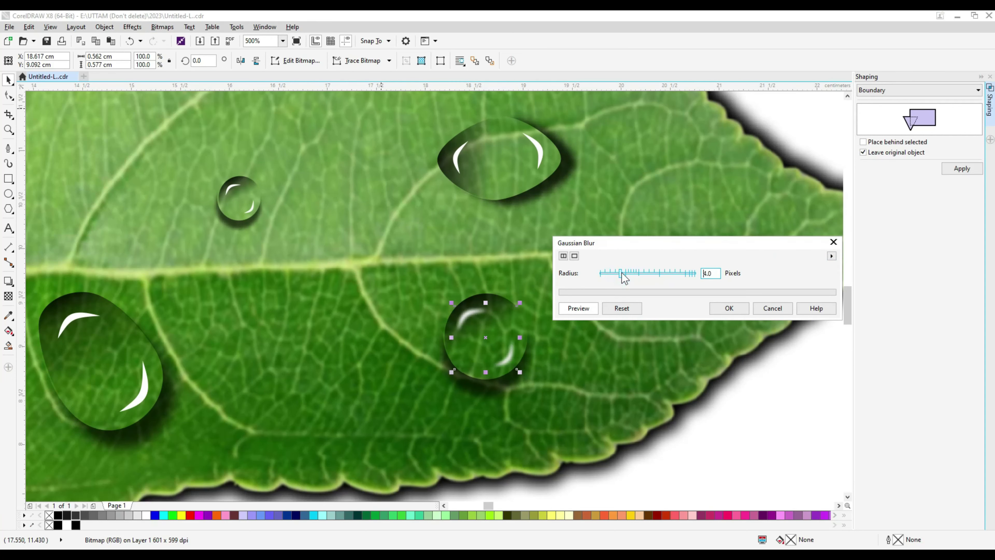
left_click(728, 308)
scroll(482, 374, "down", 2)
left_click(483, 374)
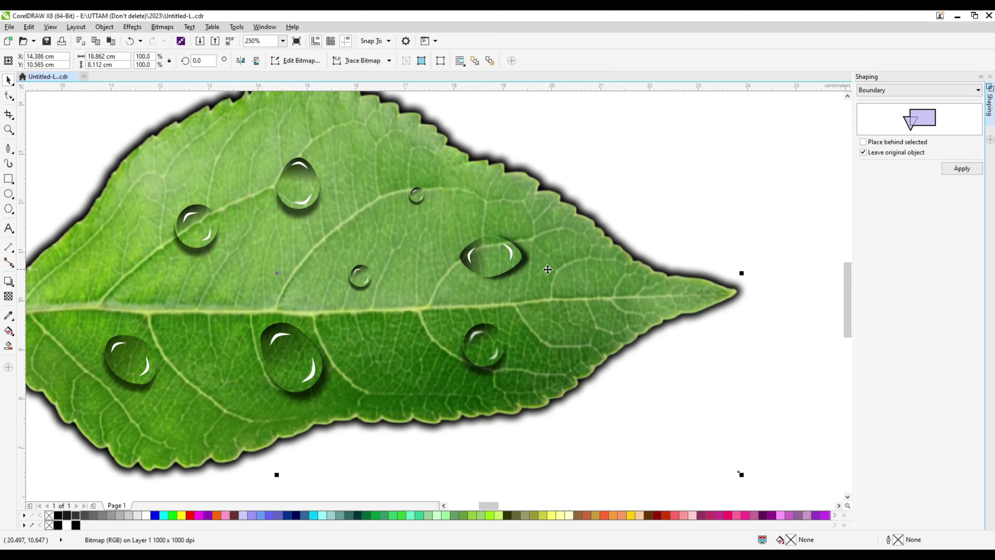
- Convert the right drop to a bitmap and apply a 4-pixel Gaussian blur
left_click(470, 255)
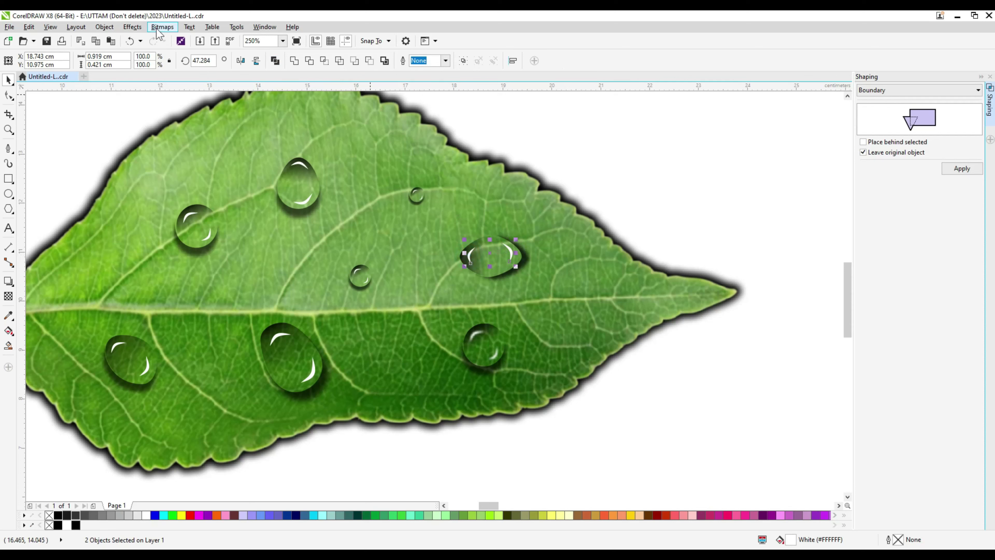
left_click(180, 41)
left_click(455, 339)
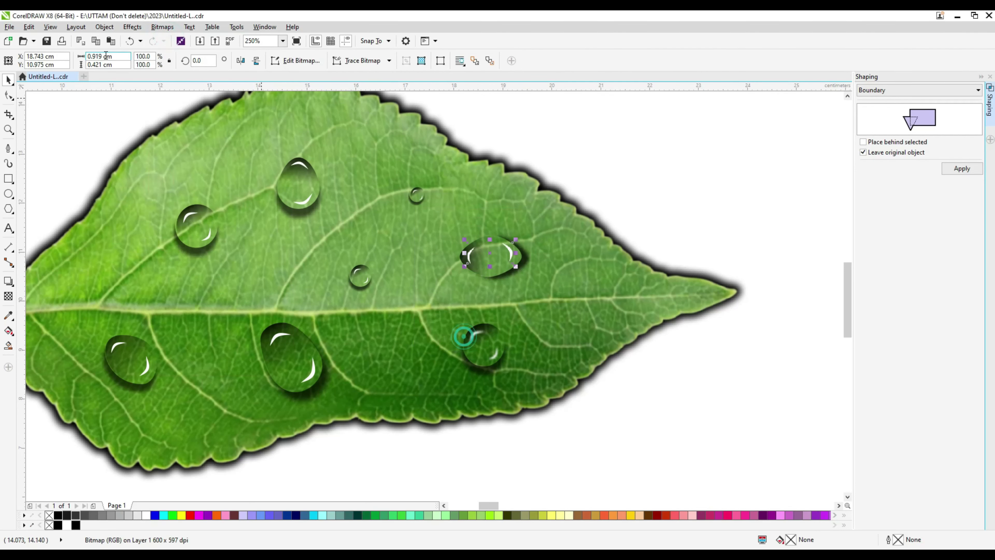
left_click(162, 26)
left_click(294, 269)
left_click_drag(463, 247, 582, 299)
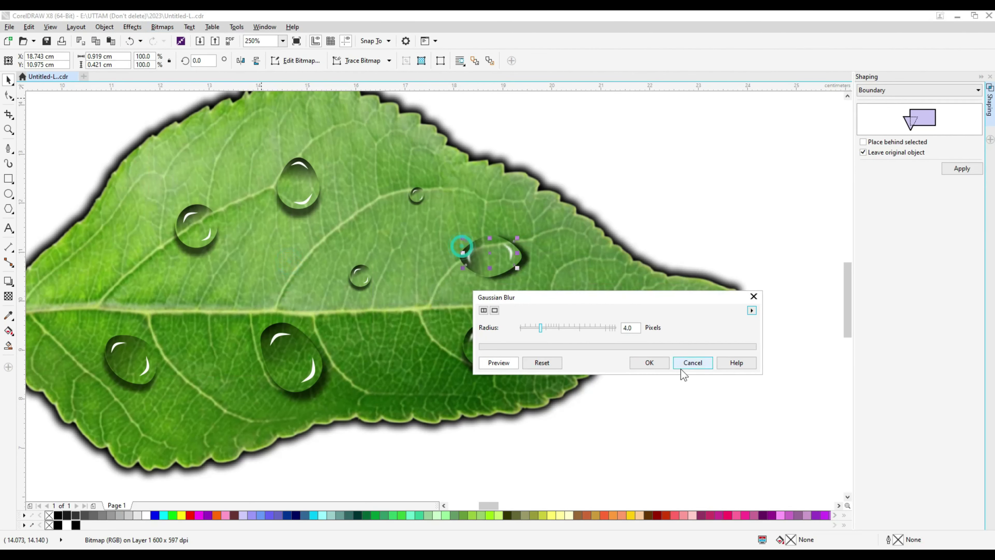
left_click(648, 367)
- Convert the lower middle drop and its highlight to a bitmap and Gaussian-blur it
left_click(315, 376)
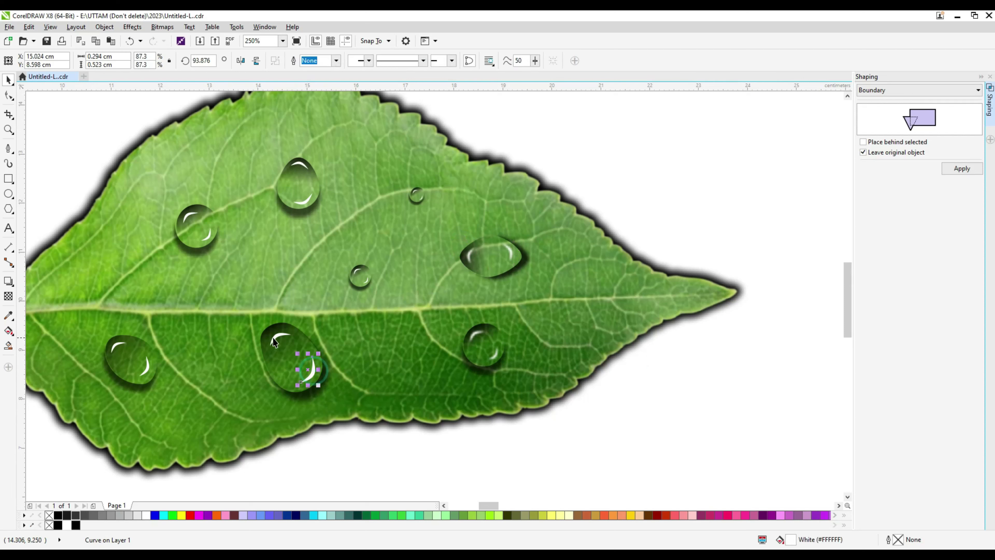
left_click(278, 335, "shift")
left_click(163, 26)
left_click(482, 341)
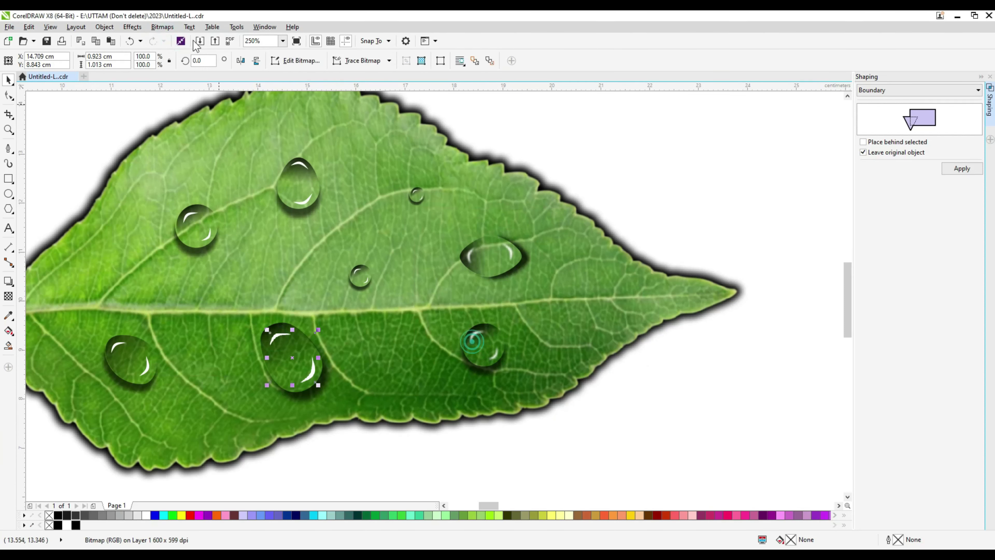
left_click(162, 26)
left_click(190, 251)
left_click(321, 266)
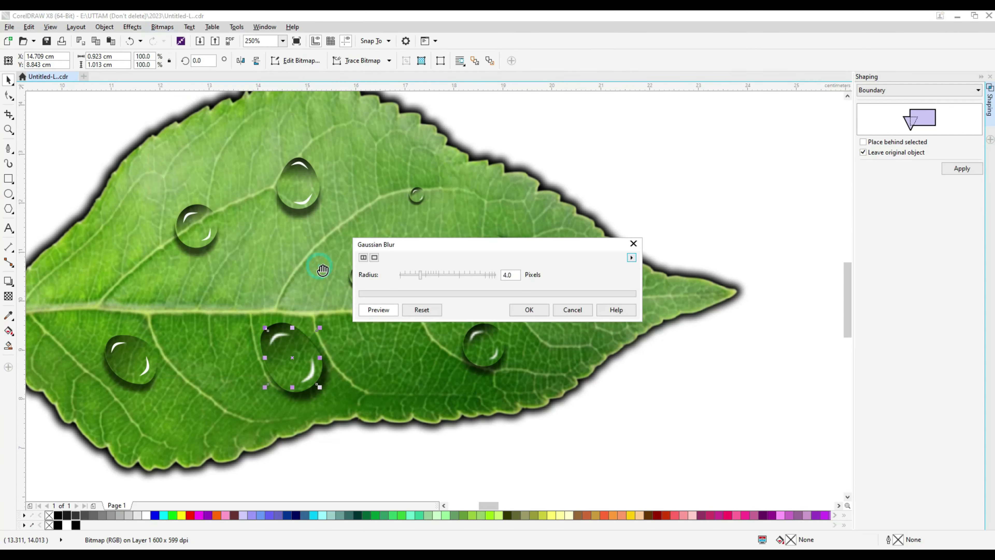
left_click(525, 317)
- Convert the top drop and its shadow to a bitmap and Gaussian-blur it
left_click(303, 194)
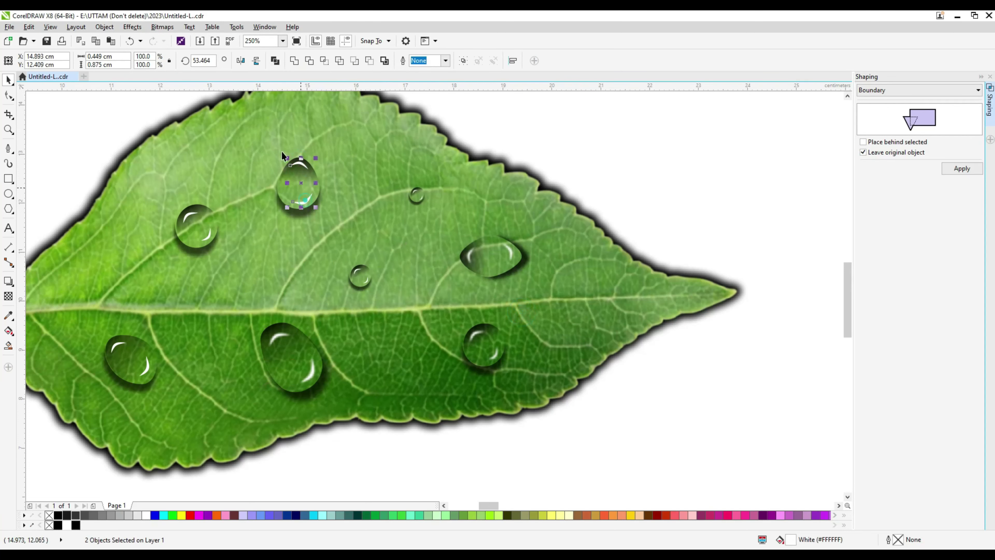
left_click(162, 27)
left_click(191, 40)
left_click(466, 340)
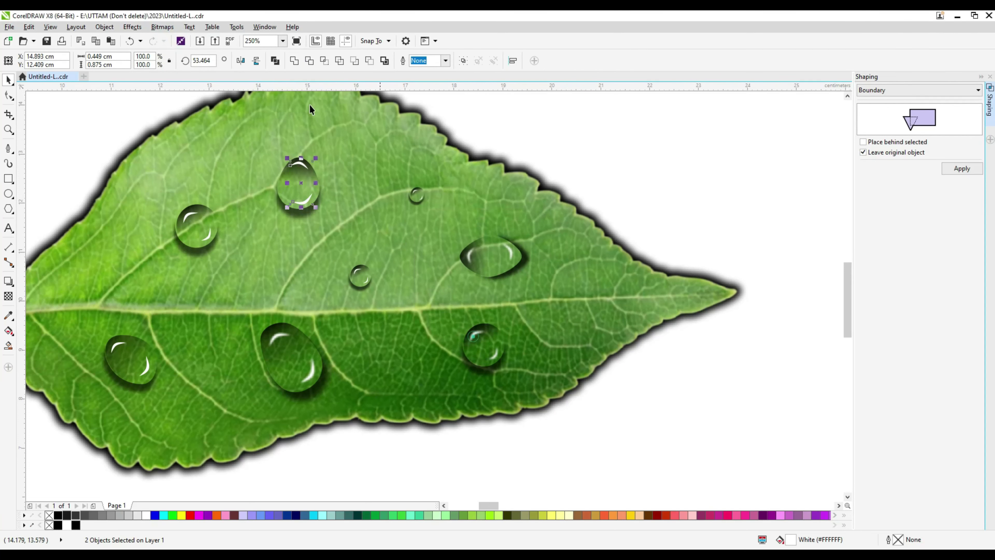
left_click(173, 26)
left_click(275, 267)
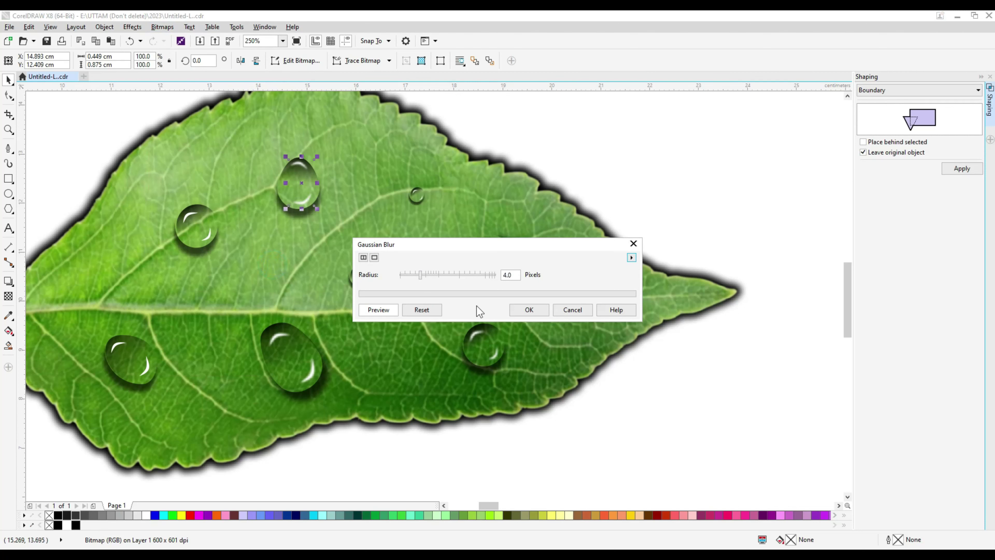
left_click(528, 310)
scroll(404, 332, "down", 3)
scroll(371, 340, "up", 3)
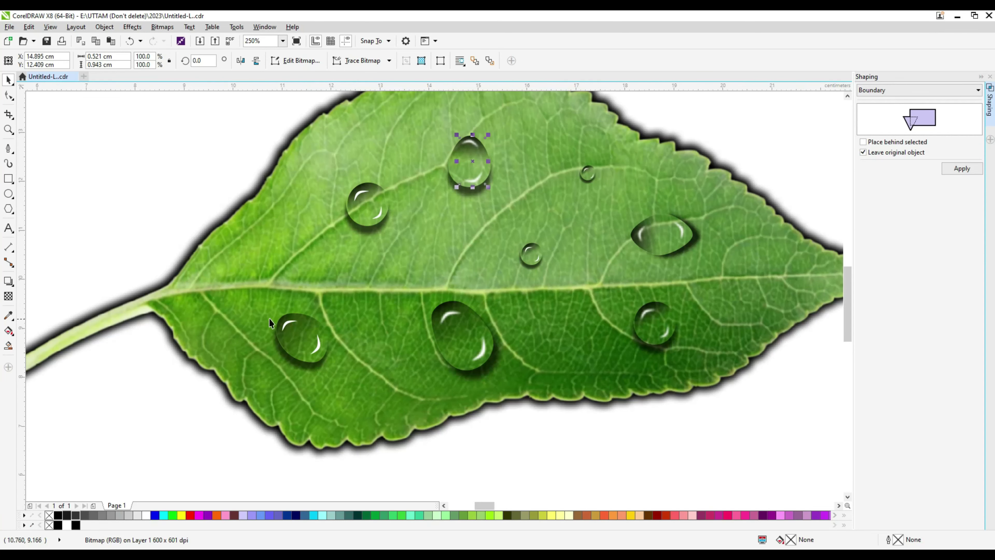
- Convert the lower left drop's parts to a bitmap and apply a Gaussian blur
left_click(305, 339)
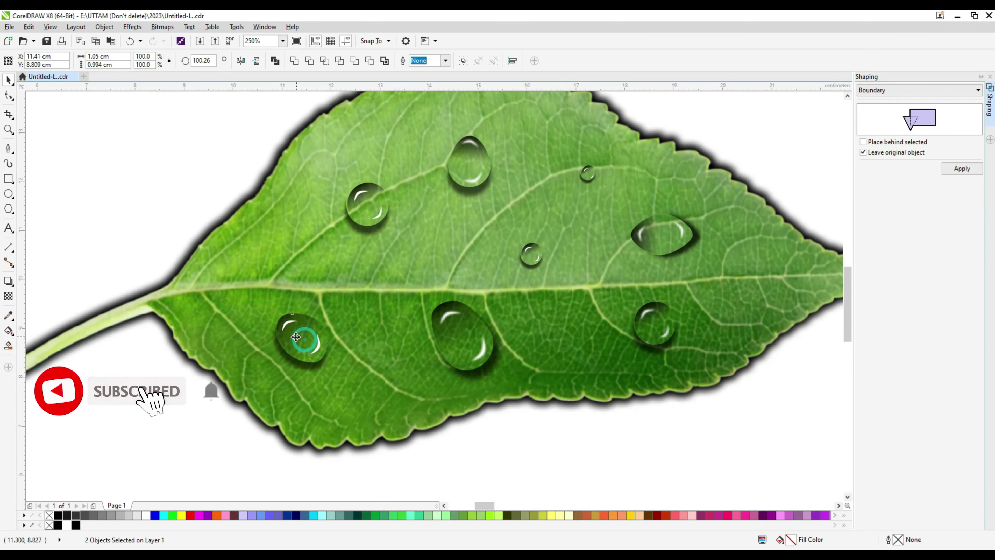
left_click(307, 331, "shift")
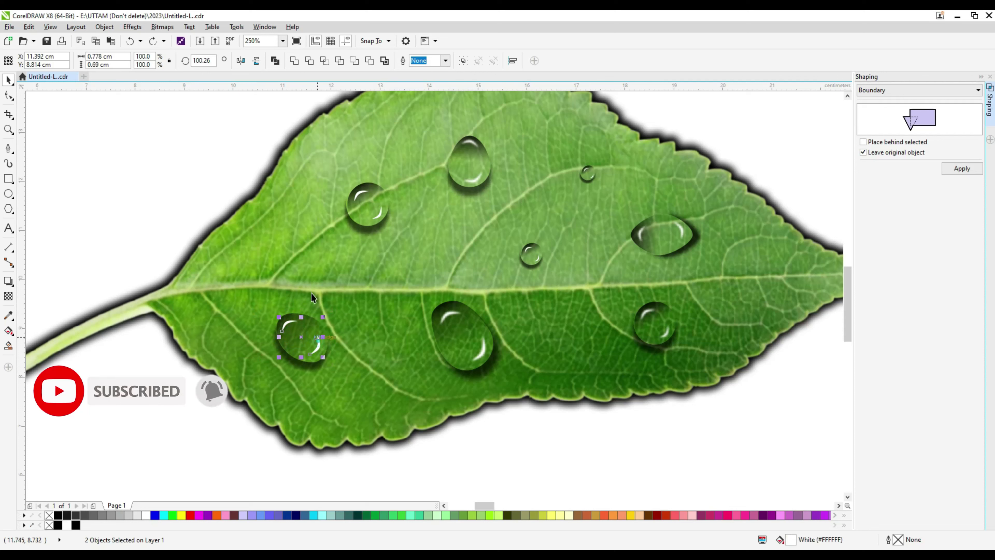
left_click(162, 27)
left_click(173, 36)
left_click(467, 341)
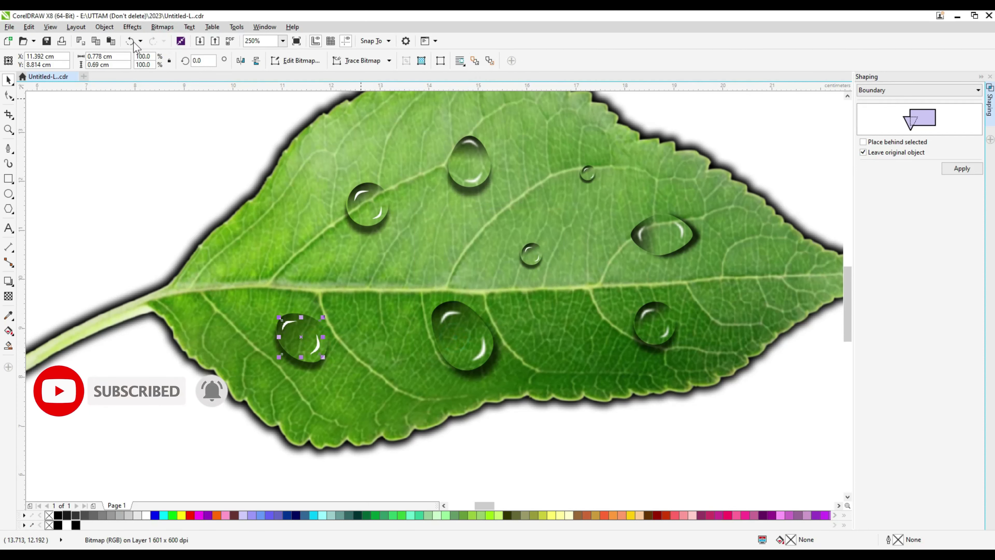
left_click(162, 27)
left_click(314, 265)
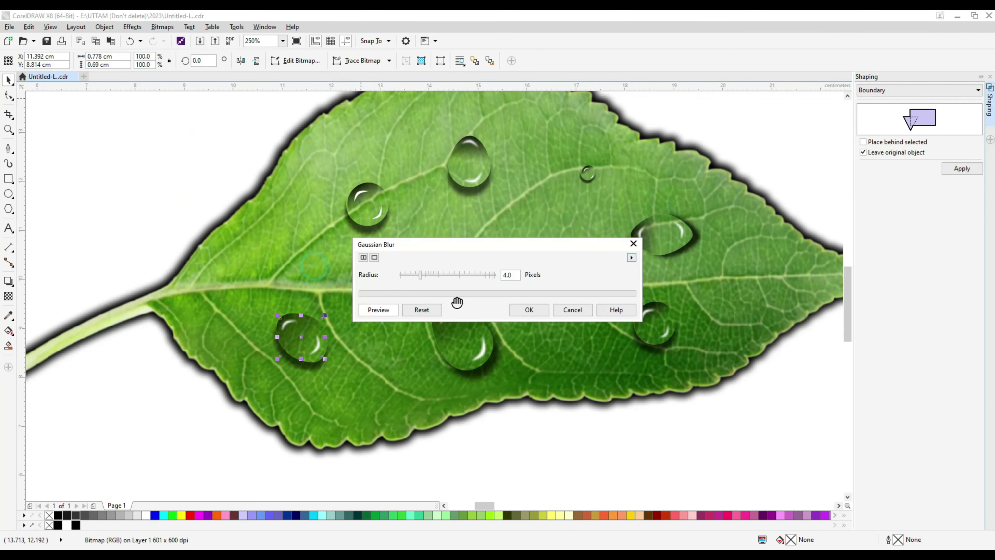
left_click(525, 310)
- Marquee-select all parts of the lower right drop
scroll(661, 286, "down", 2)
mouse_move(706, 284)
left_mouse_down()
mouse_move(530, 349)
mouse_move(472, 347)
left_mouse_up()
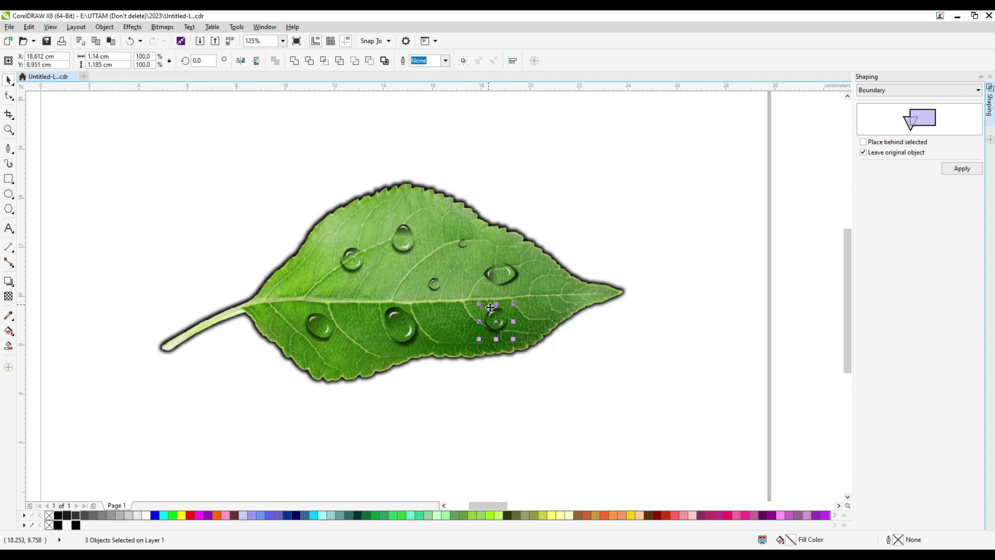
scroll(490, 307, "up", 2)
- Convert the lower right drop to a bitmap and apply a 2.7-pixel Gaussian blur
left_click(162, 26)
type("1000")
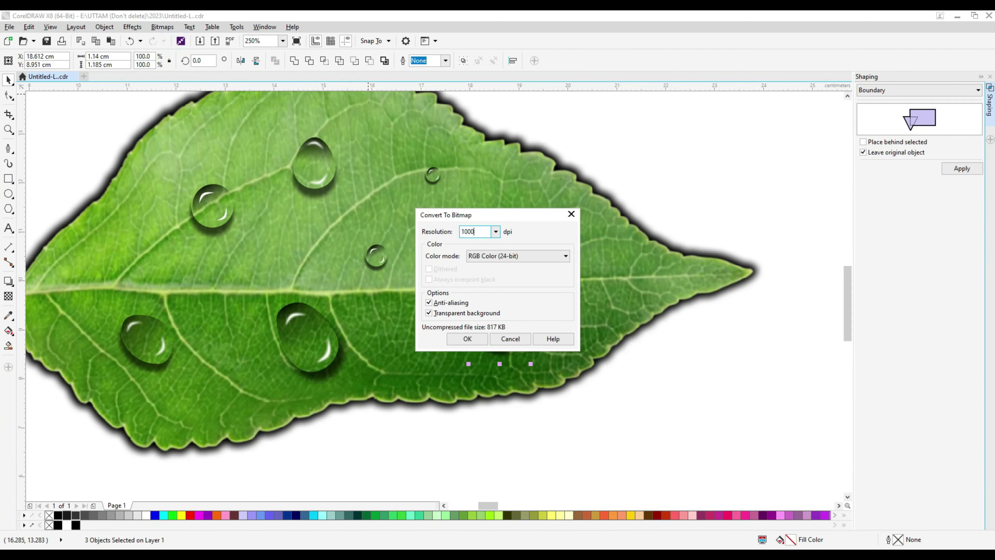
key("Return")
left_click(162, 27)
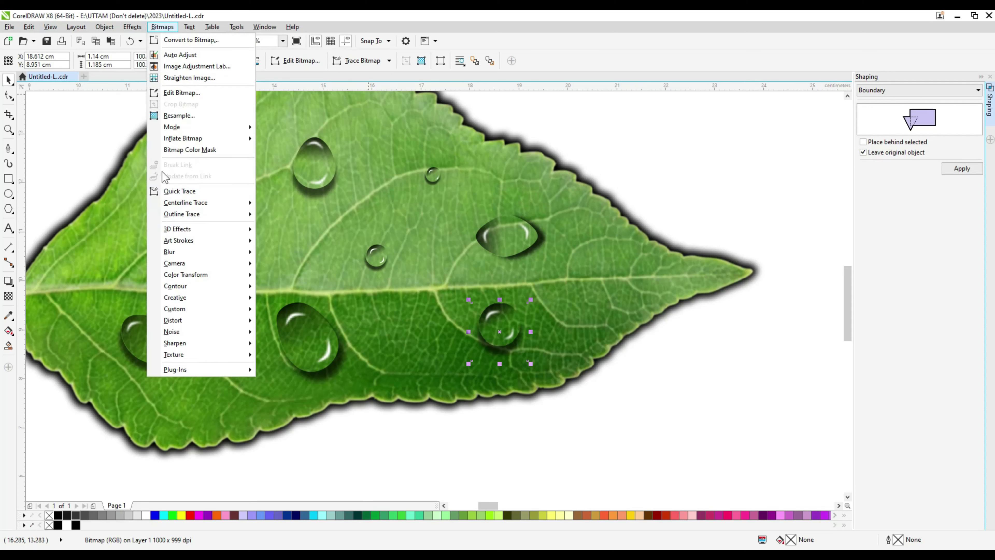
left_click(274, 263)
left_click_drag(488, 244, 713, 222)
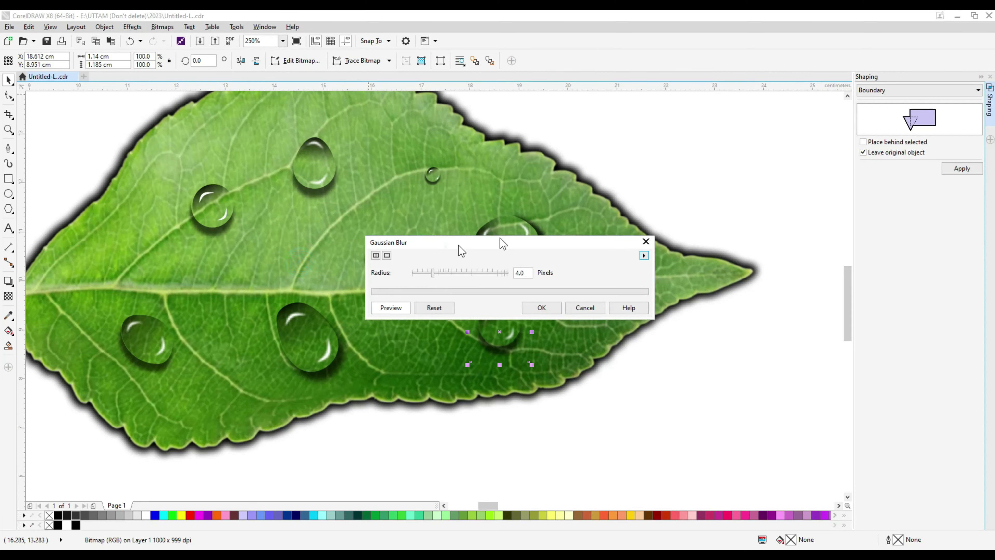
left_click_drag(645, 253, 640, 253)
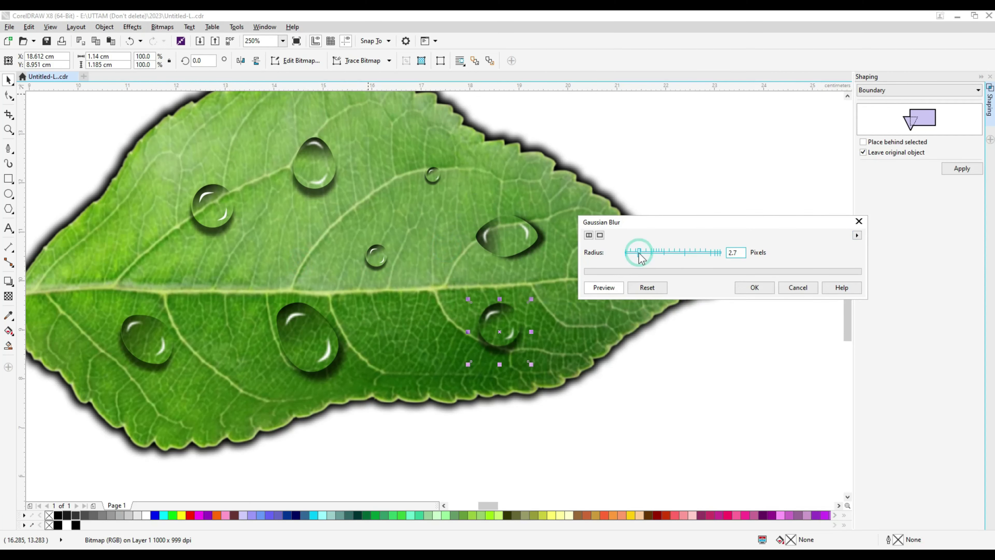
left_click(736, 288)
- Convert the right drop to a bitmap and Gaussian-blur it at 3.0 pixels
scroll(568, 249, "down", 2)
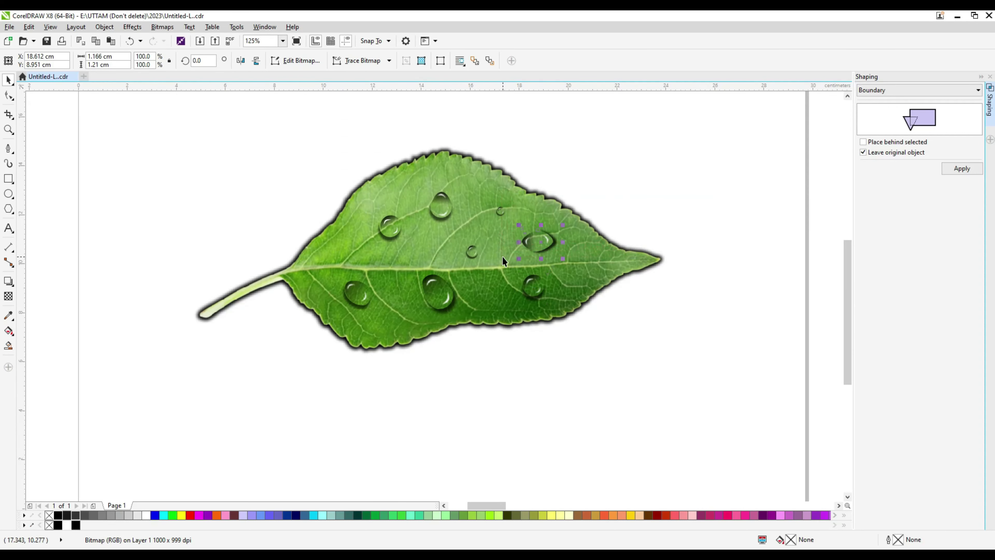
scroll(502, 256, "up", 2)
left_click(162, 26)
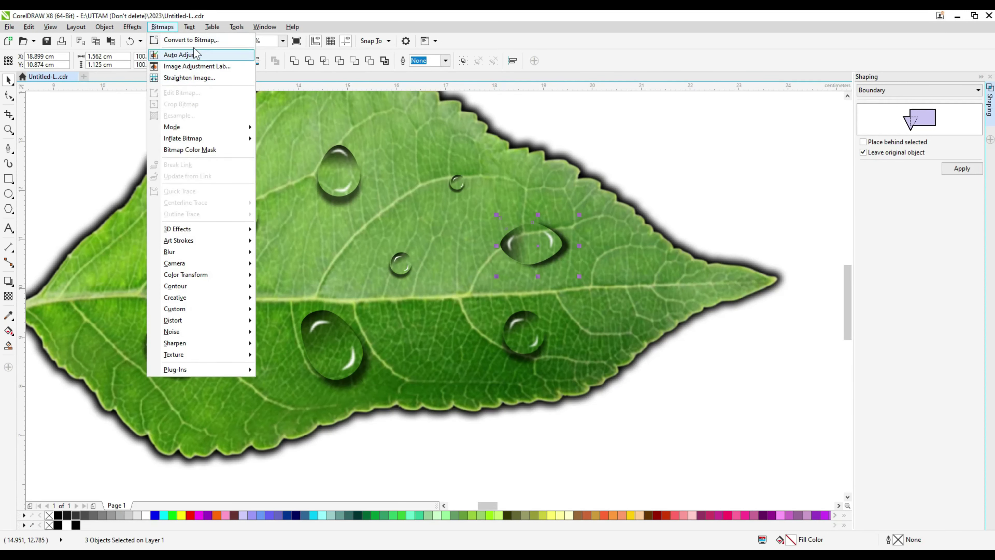
left_click(191, 40)
key("Return")
left_click(162, 27)
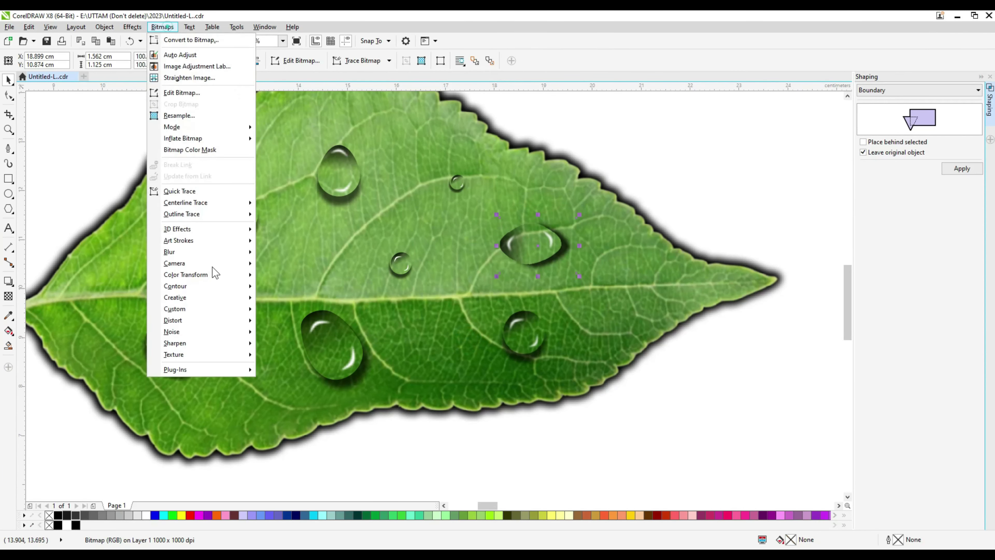
left_click(309, 262)
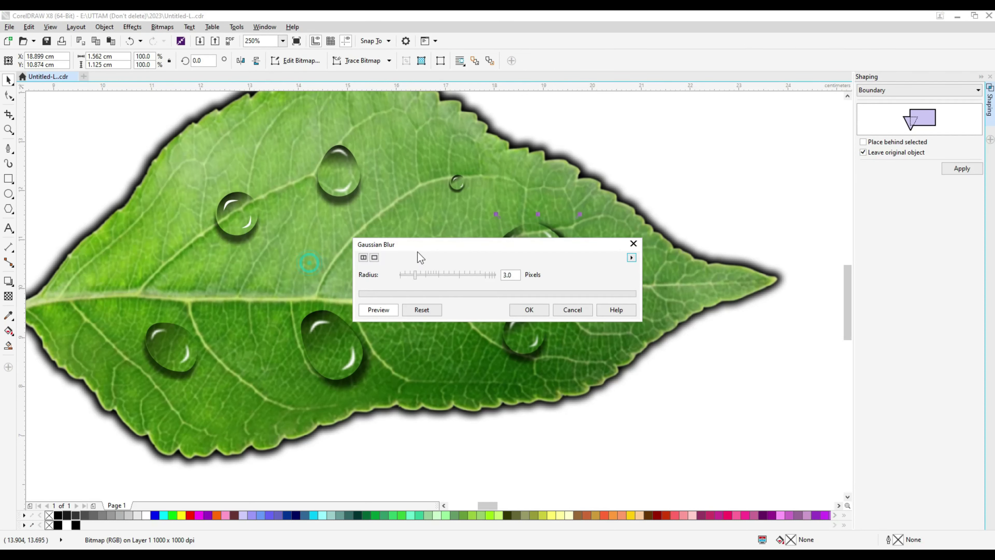
left_click(529, 309)
- Convert the three-piece droplet to a bitmap with a 3-pixel Gaussian blur
scroll(395, 310, "down", 2)
mouse_move(301, 454)
left_mouse_down()
mouse_move(404, 364)
mouse_move(407, 300)
left_mouse_up()
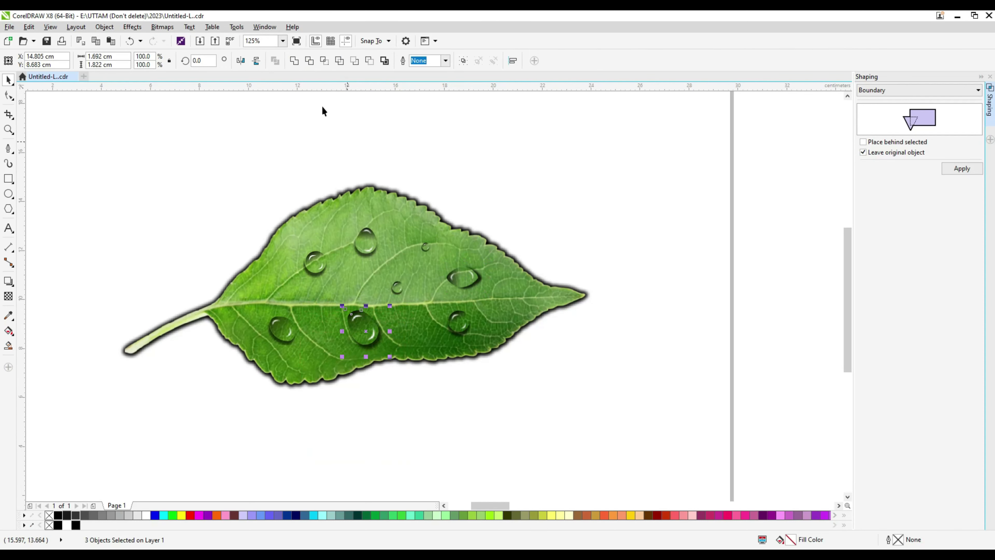
left_click(163, 27)
left_click(191, 39)
key("Return")
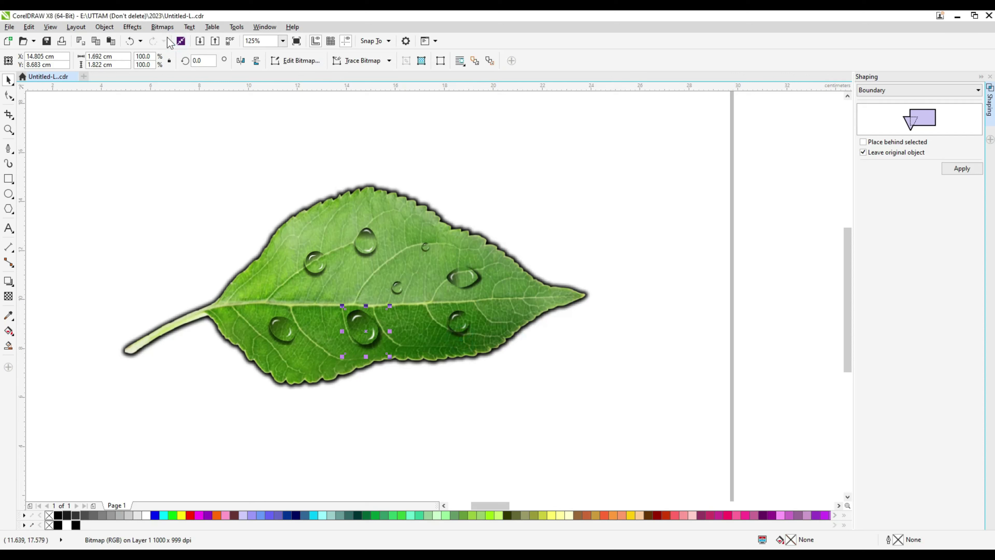
left_click(164, 27)
left_click(305, 267)
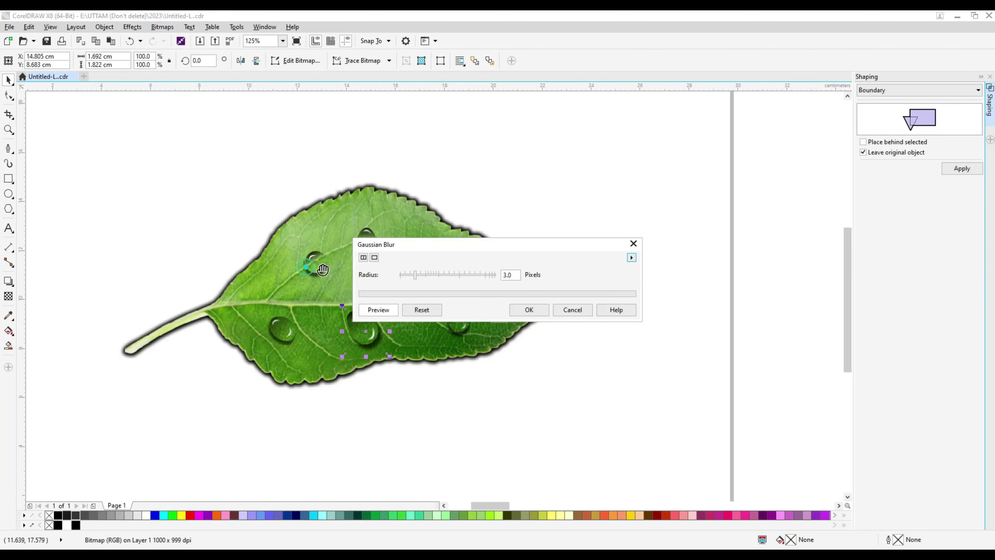
left_click(529, 310)
- Convert the left drop's pieces to a bitmap and Gaussian-blur it
left_click_drag(215, 457, 333, 310)
left_click(162, 27)
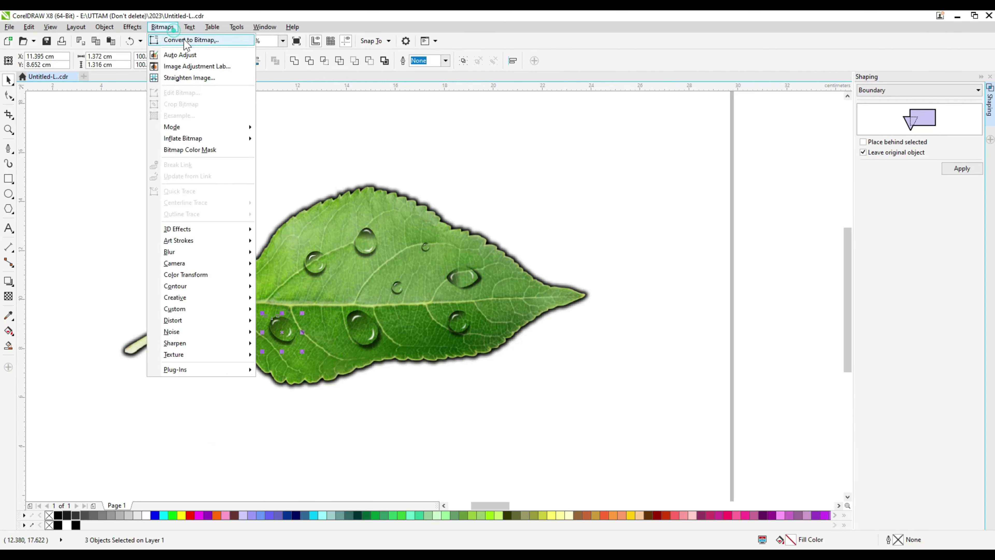
left_click(186, 41)
left_click(479, 338)
left_click(162, 27)
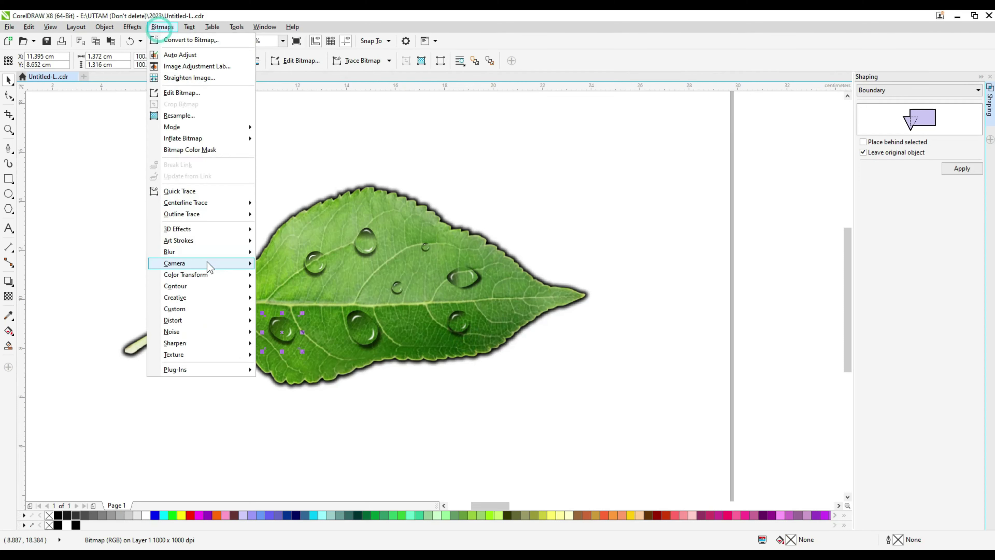
left_click(327, 269)
left_click(529, 310)
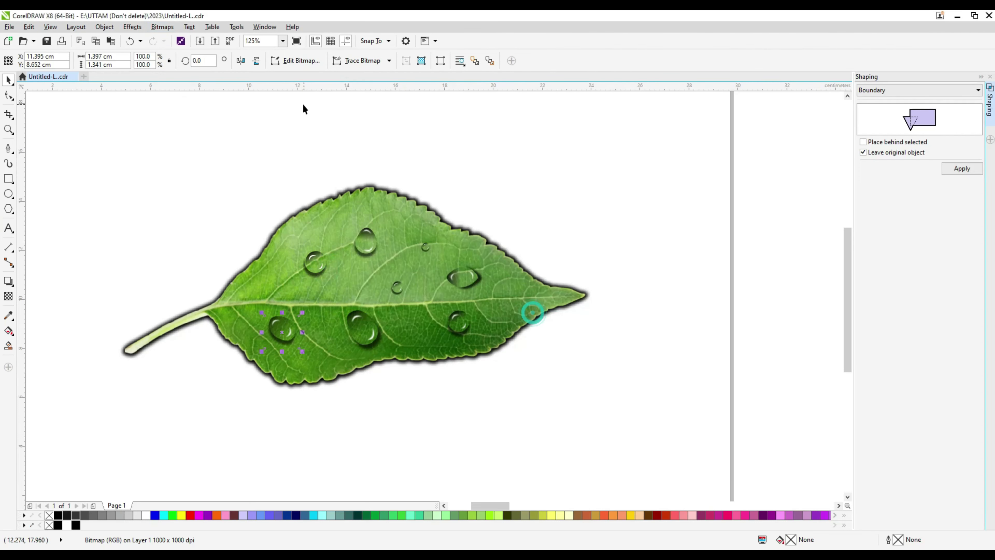
- Convert the top drop's pieces to a bitmap and Gaussian-blur it
left_click_drag(305, 103, 395, 271)
left_click(162, 27)
left_click(182, 41)
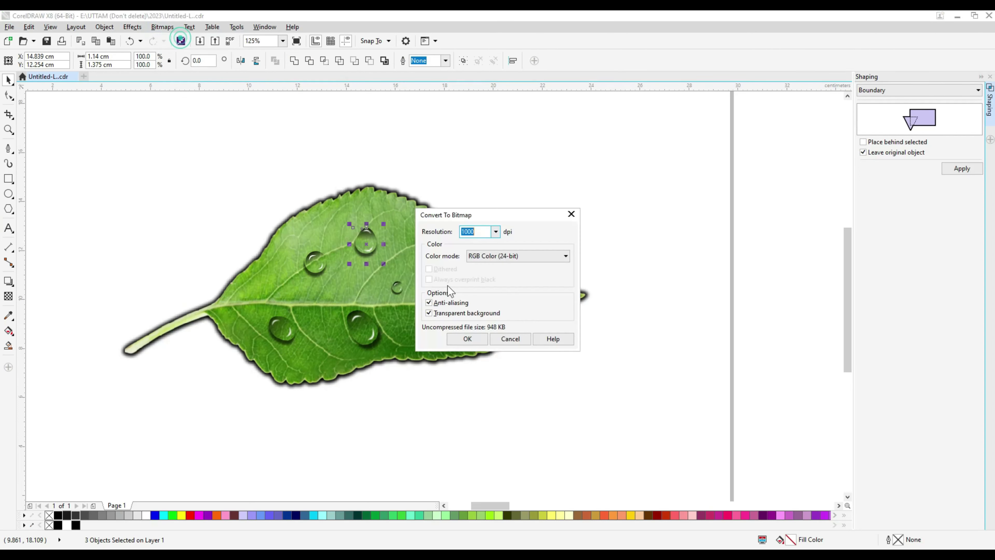
left_click(467, 338)
left_click(162, 26)
left_click(202, 251)
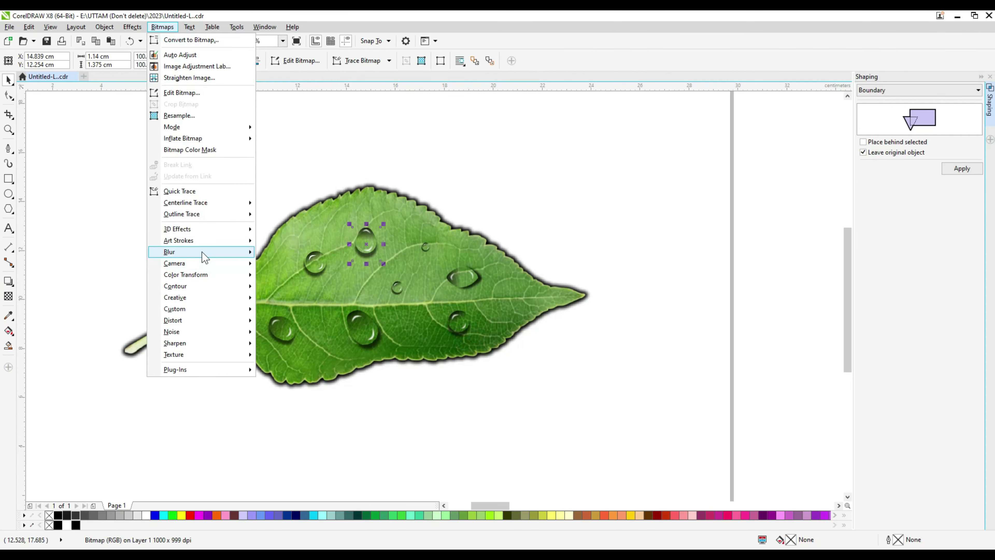
left_click(292, 264)
left_click(527, 309)
scroll(706, 251, "up", 2)
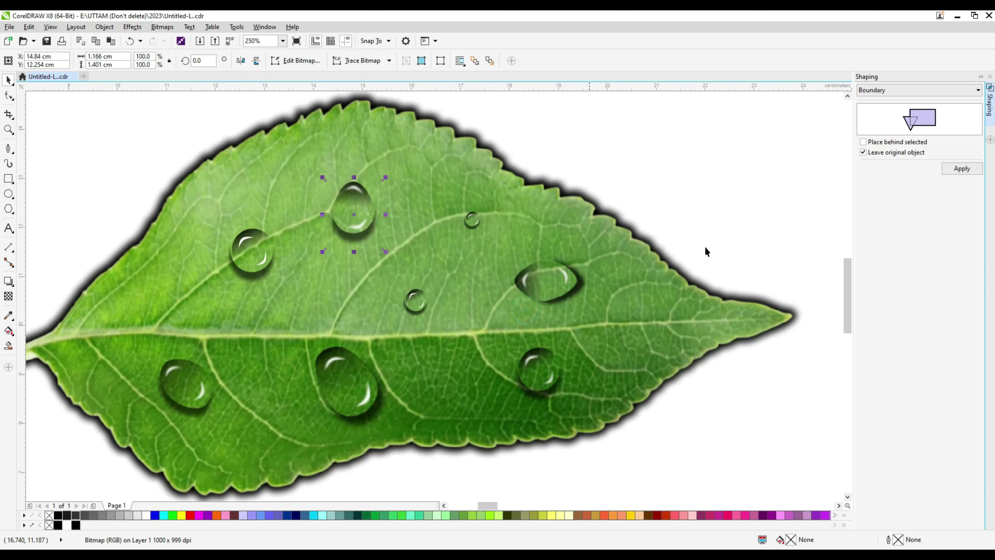
left_click(711, 224)
scroll(427, 340, "down", 2)
- Copy a water droplet and paste it just off the leaf's upper right
left_click_drag(779, 329, 461, 428)
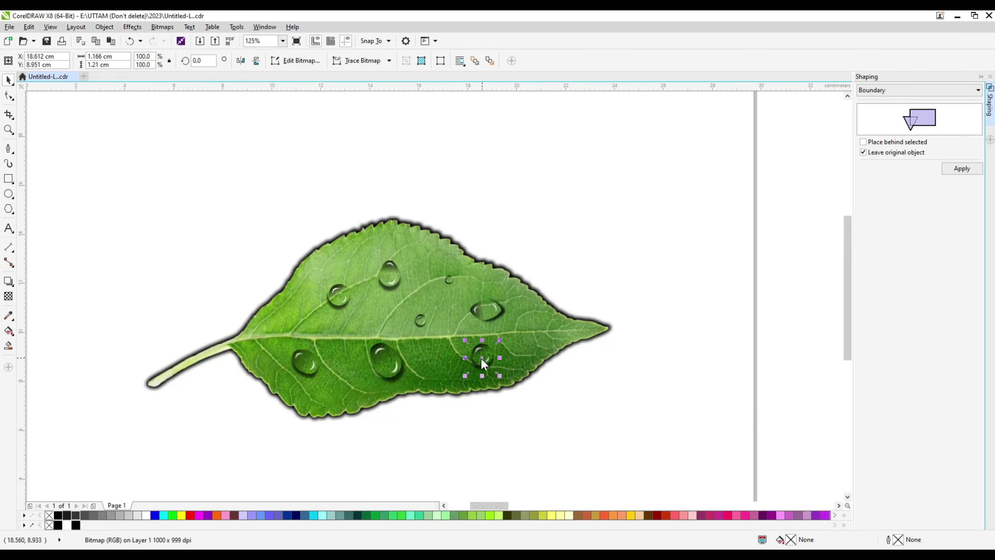
right_click(483, 364)
key("Escape")
right_click(634, 213)
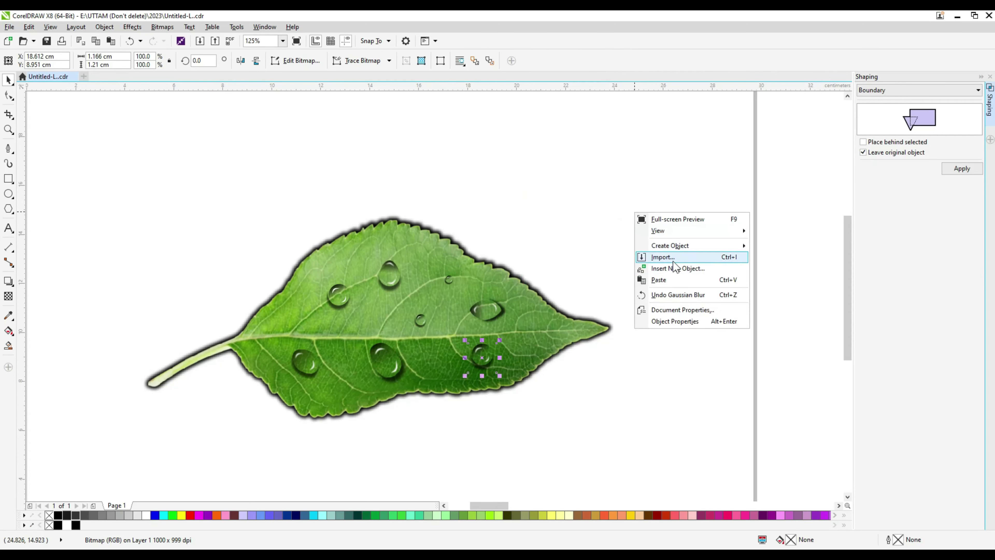
left_click(665, 279)
left_click_drag(482, 357, 549, 255)
left_click(686, 251)
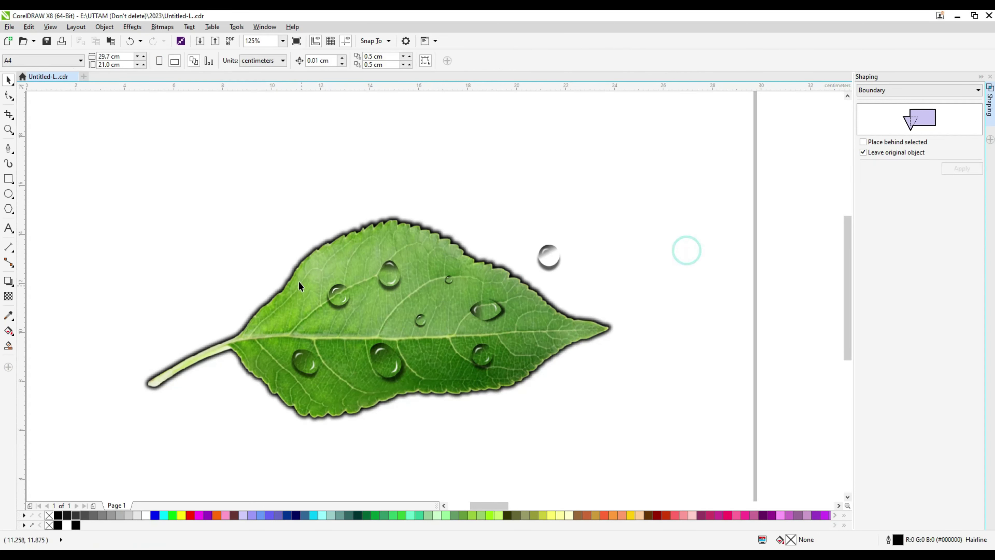
scroll(418, 292, "down", 2)
left_click(452, 268)
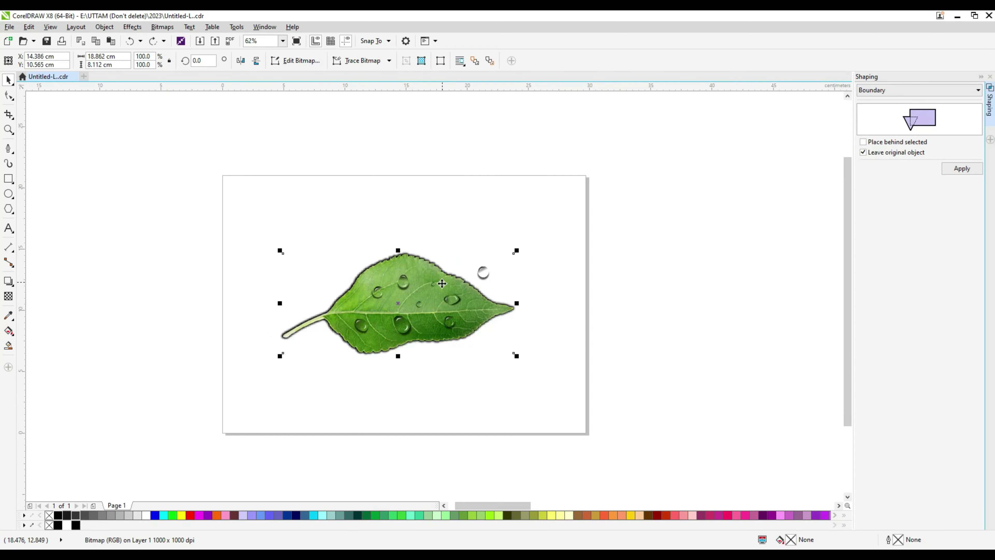
- Delete the eight small drop pieces and the drop group on the left
scroll(452, 262, "up", 2)
left_click_drag(372, 133, 457, 257)
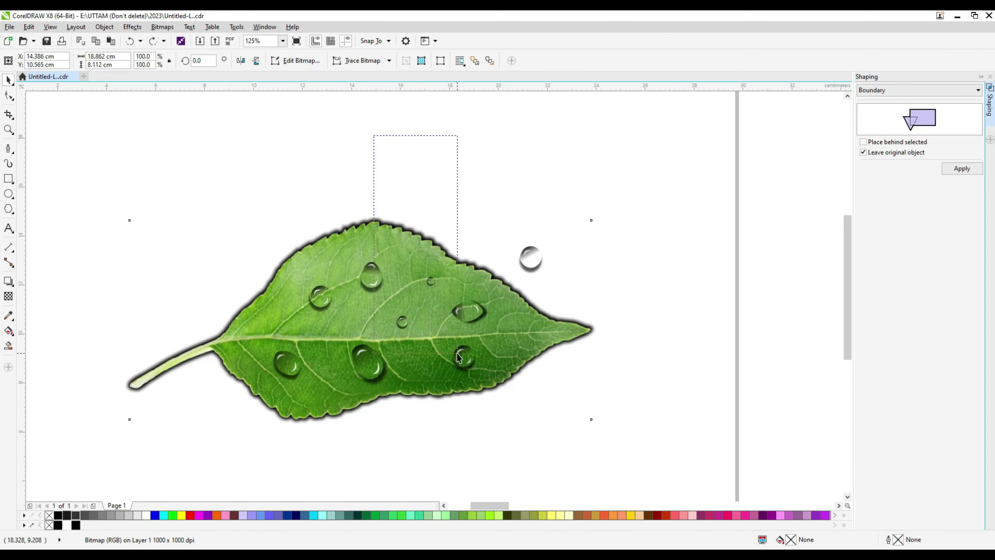
right_click(418, 297)
left_click(411, 120)
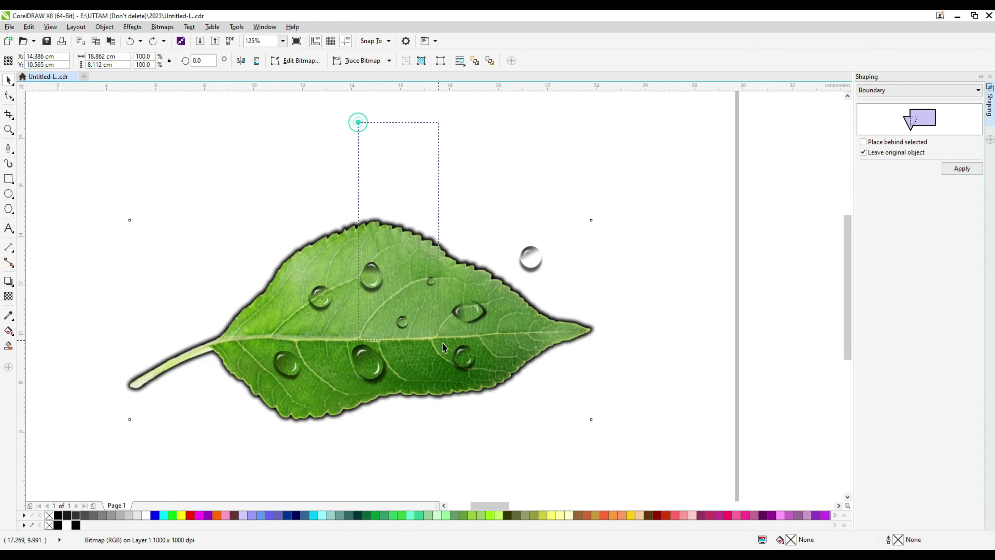
left_click_drag(350, 165, 465, 349)
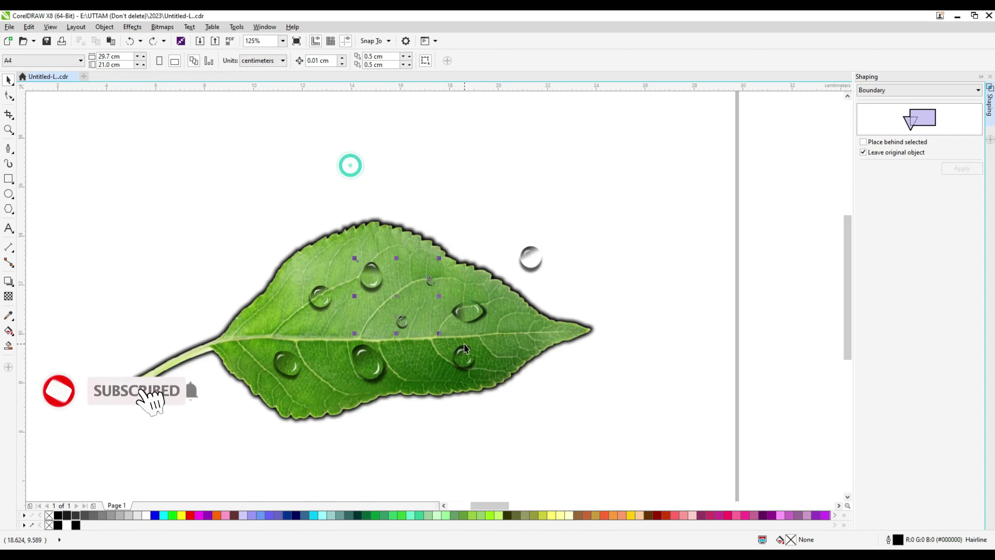
left_click_drag(371, 189, 439, 289)
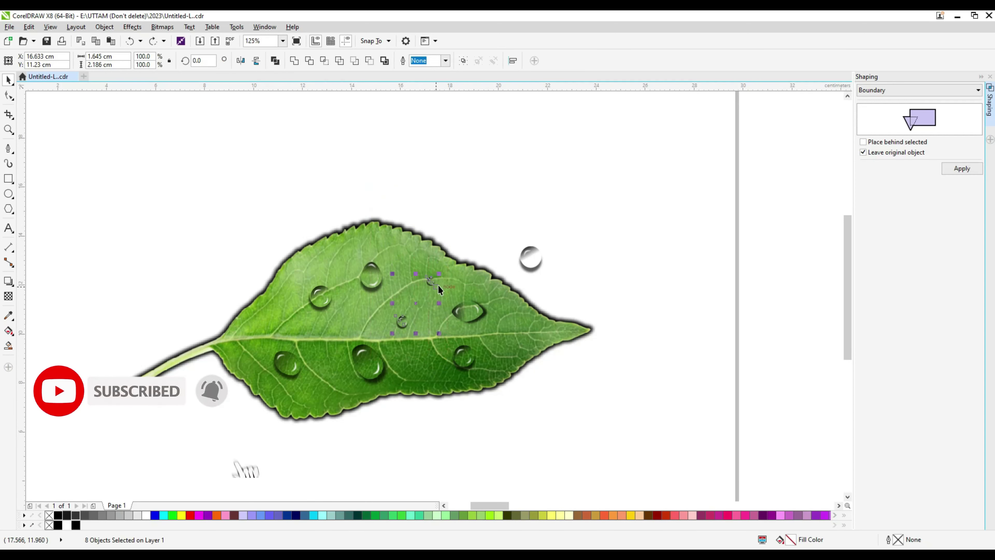
right_click(439, 289)
left_click(464, 377)
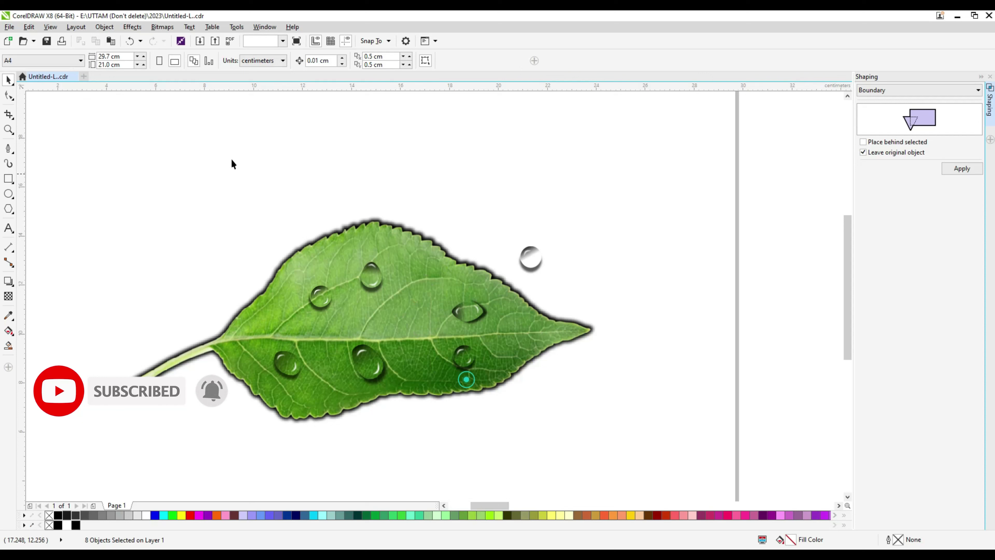
left_click_drag(208, 132, 324, 305)
right_click(318, 299)
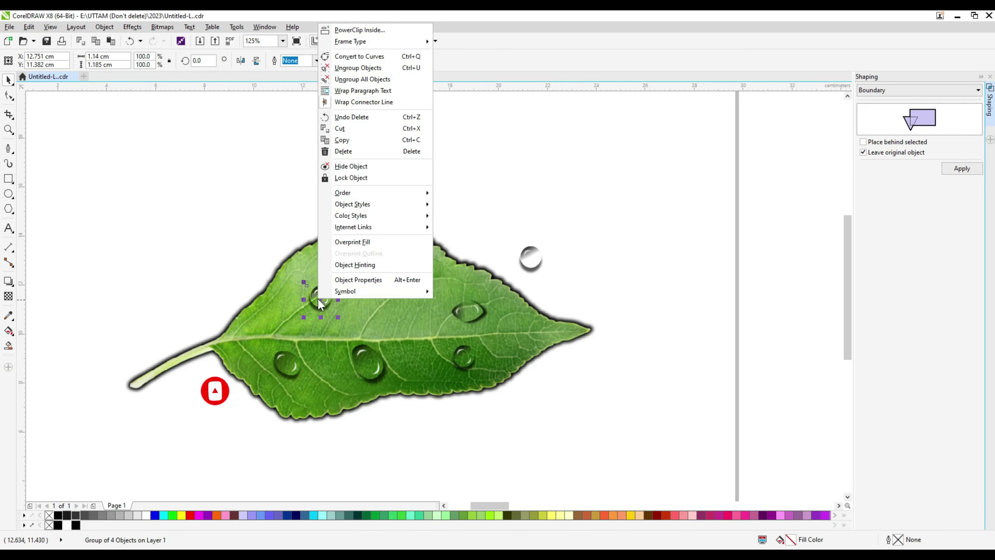
left_click(347, 151)
- Move the spare droplet onto the leaf's upper left and copy it
left_click_drag(514, 282, 617, 213)
left_click_drag(531, 258, 324, 292)
scroll(323, 290, "up", 2)
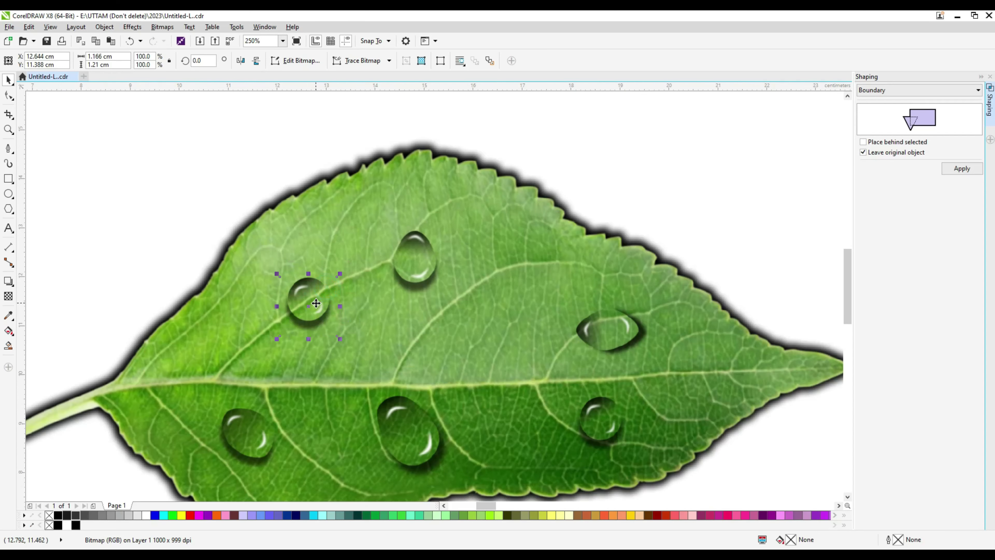
right_click(316, 303)
left_click(355, 382)
- Paste a drop copy, move it across the leaf, and shrink it to about half size
scroll(389, 268, "down", 2)
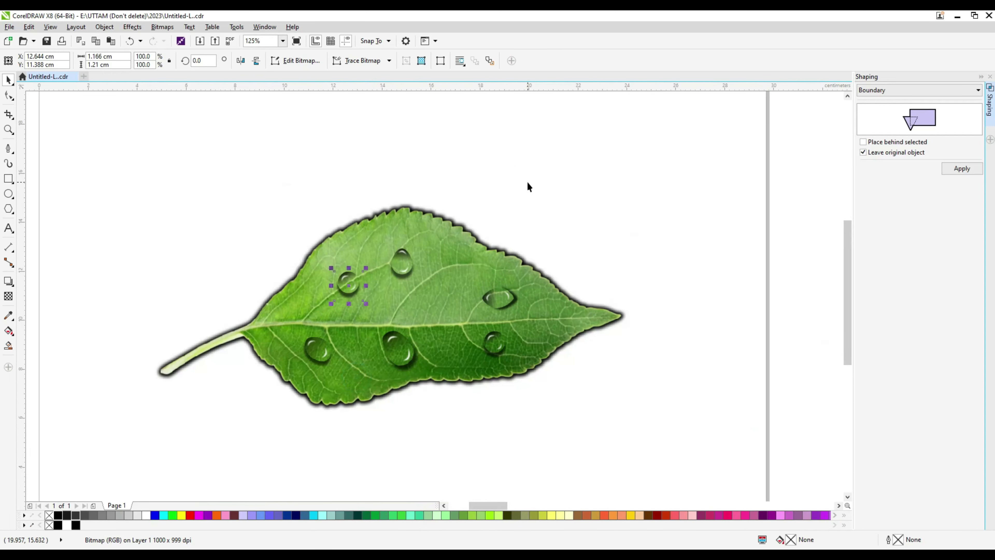
right_click(527, 181)
left_click(548, 250)
left_click_drag(381, 284, 447, 297)
scroll(447, 297, "up", 2)
left_click_drag(405, 266, 422, 284)
- Move the small drop copy up and right, shrink it slightly, and nudge the mid-leaf drop down
scroll(417, 307, "down", 2)
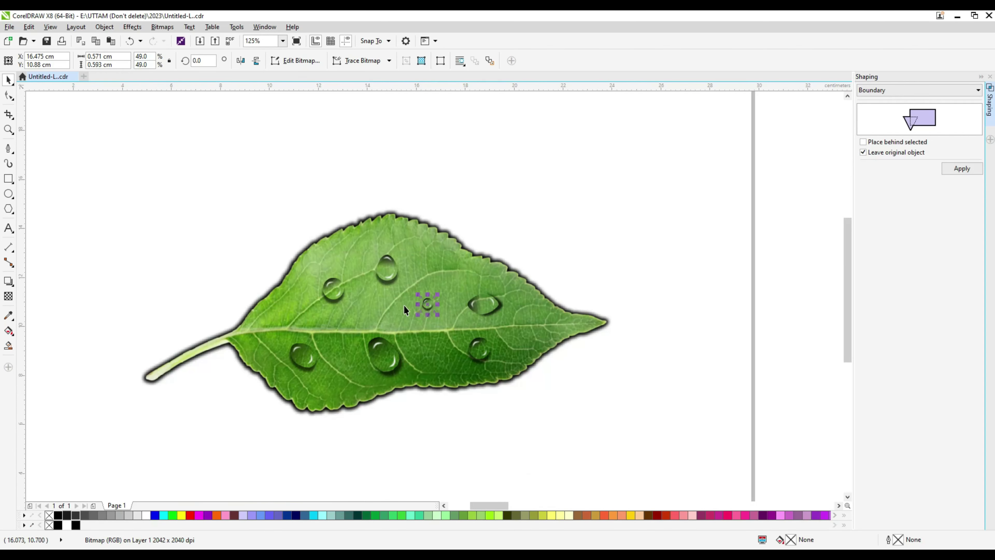
scroll(433, 303, "up", 2)
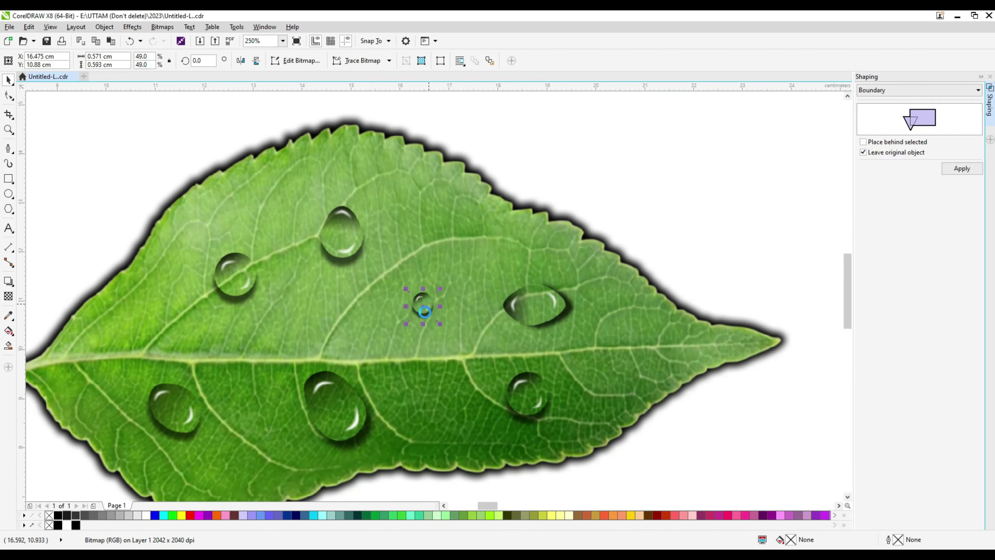
scroll(425, 312, "up", 2)
left_click_drag(424, 312, 493, 183)
left_click_drag(455, 155, 472, 157)
mouse_move(412, 304)
left_mouse_down()
mouse_move(399, 321)
mouse_move(384, 314)
mouse_move(648, 344)
mouse_move(583, 327)
left_mouse_up()
- Make a half-size copy of the large lower drop
scroll(407, 334, "down", 2)
scroll(648, 346, "up", 2)
scroll(593, 348, "down", 2)
left_click(288, 408)
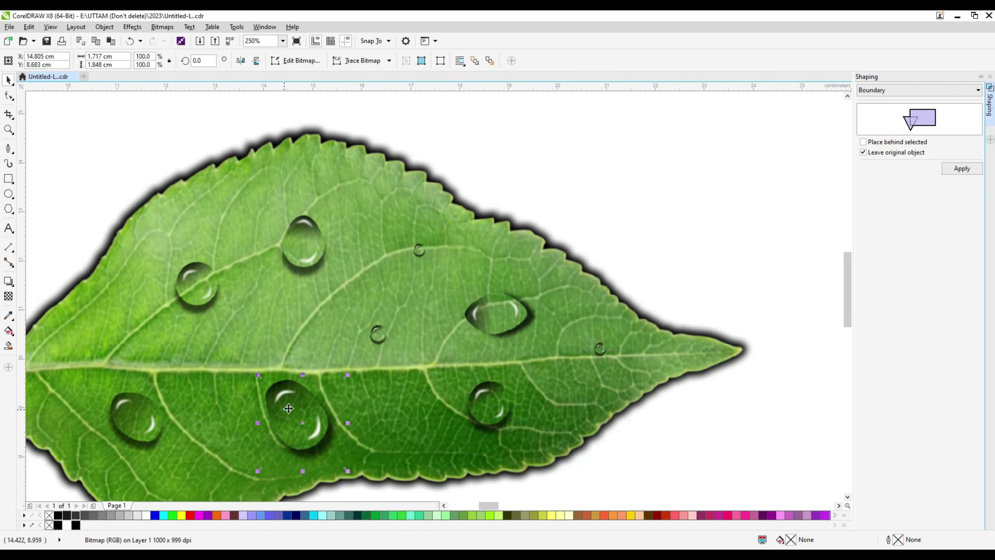
mouse_move(254, 376)
left_mouse_down()
mouse_move(293, 415)
mouse_move(391, 391)
mouse_move(387, 380)
mouse_move(390, 389)
left_mouse_up()
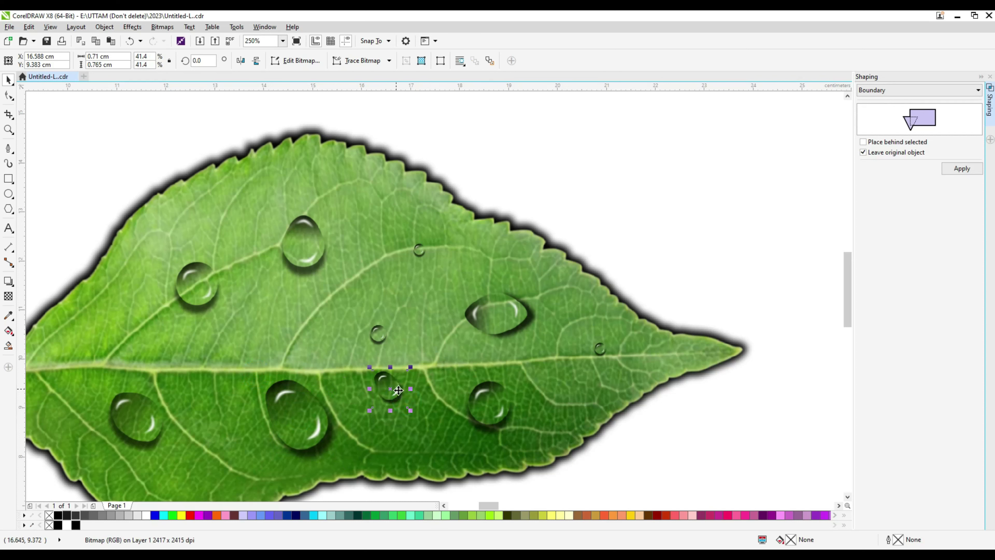
- Copy the upper drop further right, shrink it to half size, and nudge it into place
left_click(309, 253)
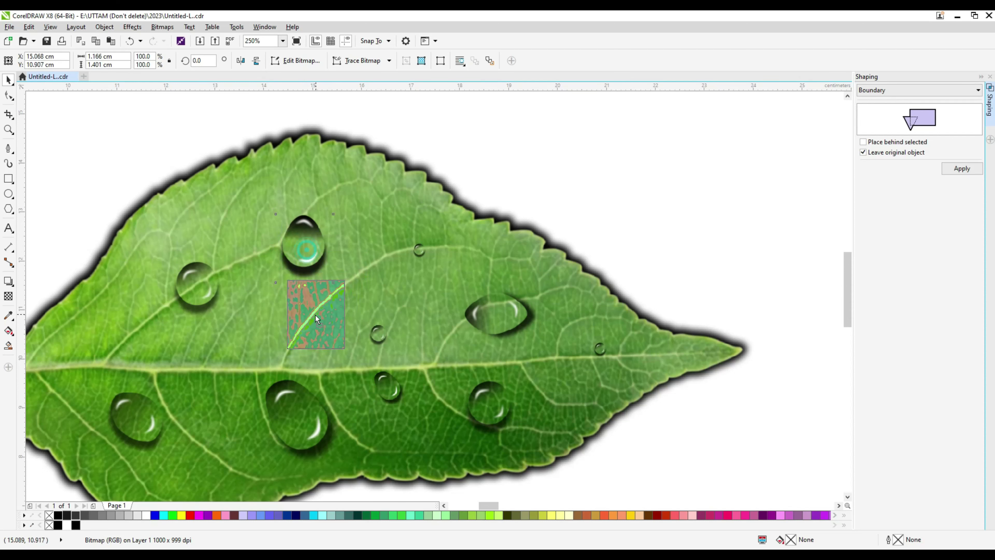
left_click_drag(309, 252, 382, 254)
left_click_drag(346, 210, 360, 231)
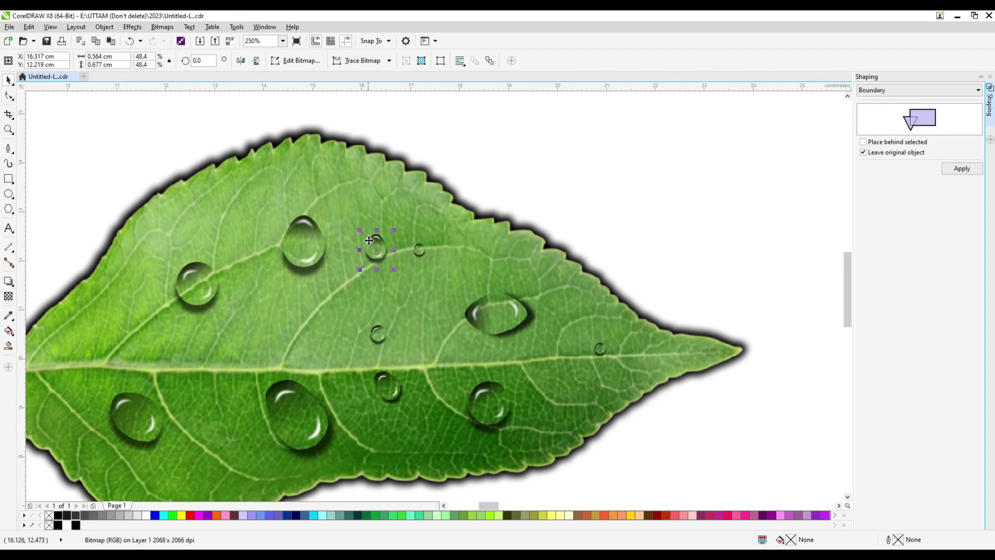
left_click(601, 216)
scroll(601, 216, "down", 3)
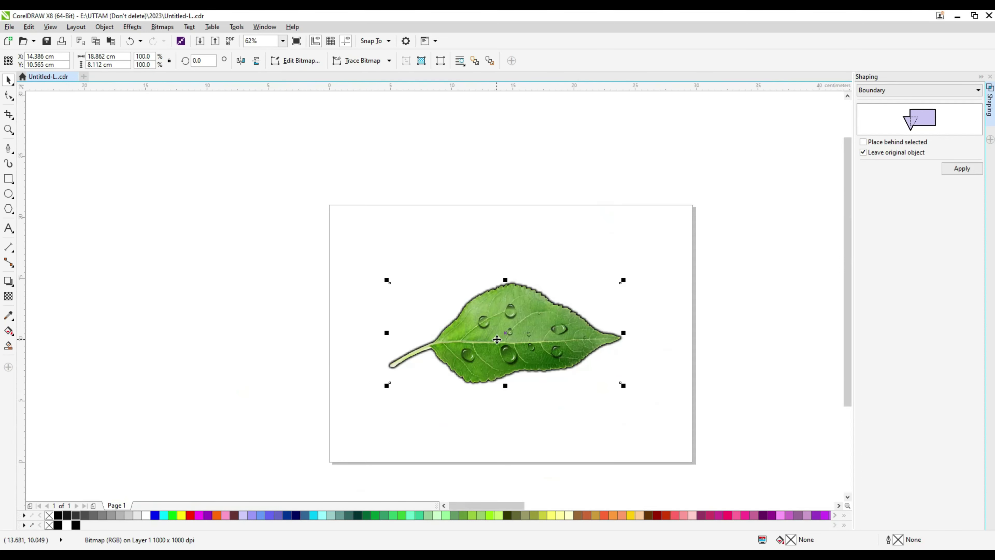
scroll(505, 321, "up", 2)
left_click(513, 316)
left_click_drag(513, 316, 513, 317)
- Place a small copy of the large lower drop near the leaf's right side and enlarge it slightly
scroll(514, 317, "up", 2)
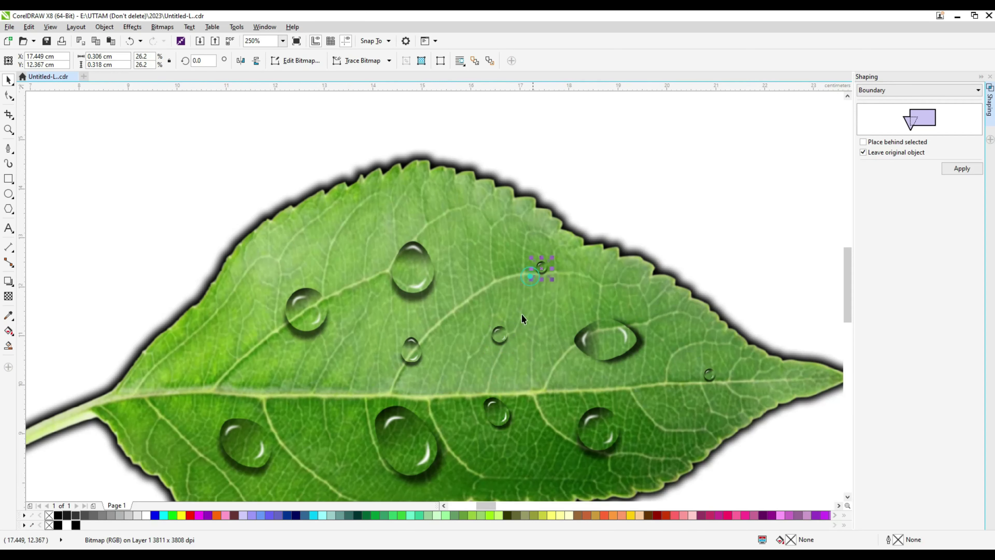
scroll(517, 333, "up", 2)
scroll(620, 192, "down", 2)
left_click(621, 193)
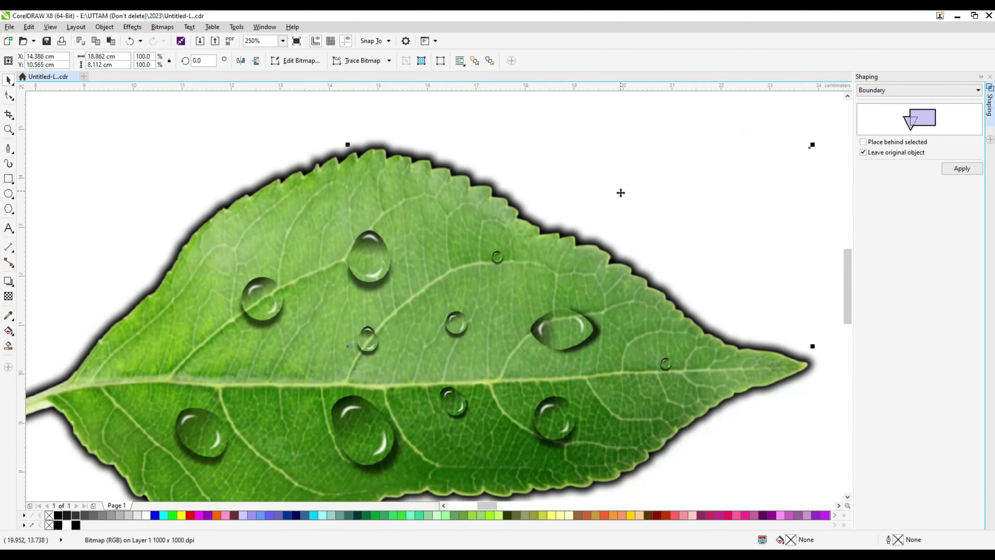
scroll(621, 193, "down", 2)
left_click(679, 184)
scroll(511, 346, "up", 2)
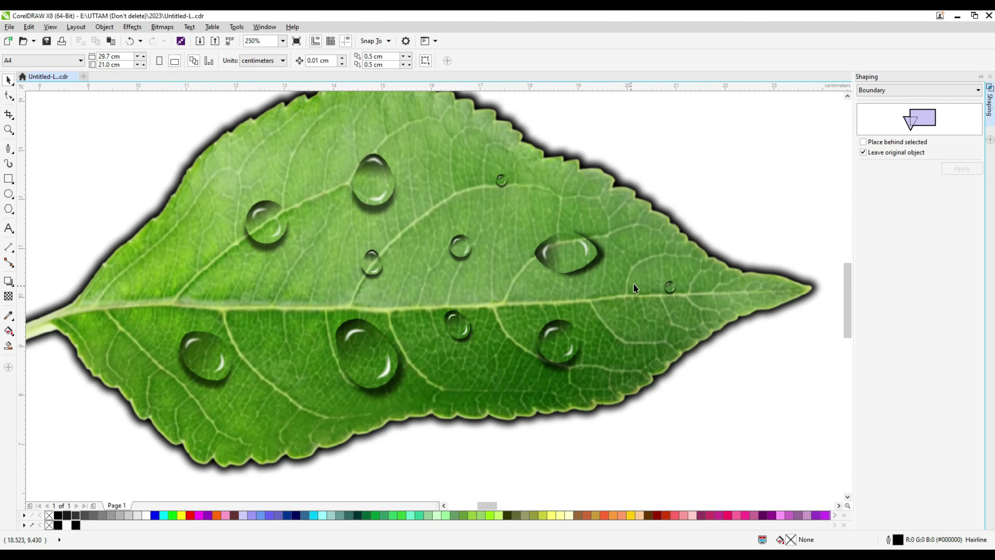
left_click(370, 350)
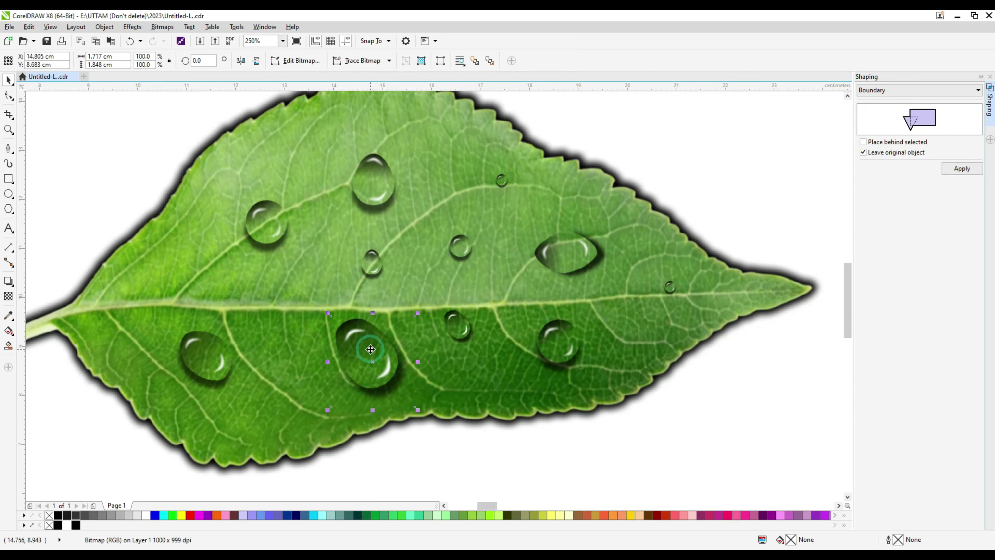
mouse_move(346, 331)
left_mouse_down()
mouse_move(636, 293)
mouse_move(650, 309)
left_mouse_up()
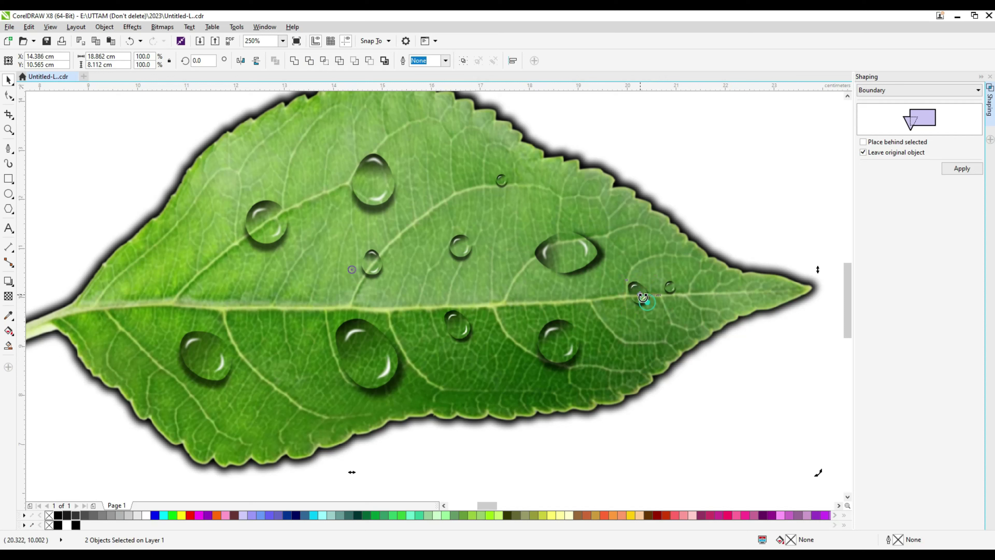
left_click(654, 310)
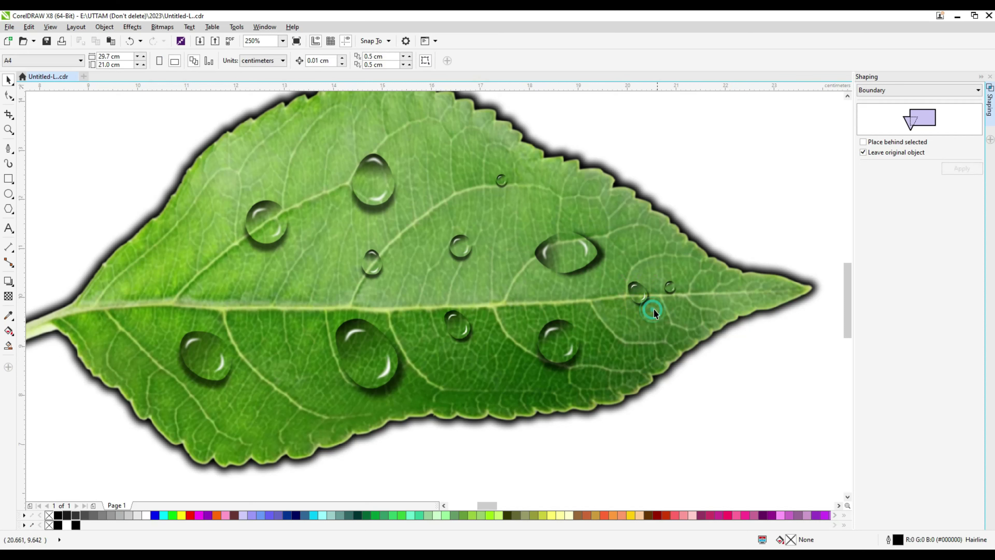
left_click_drag(654, 309, 647, 302)
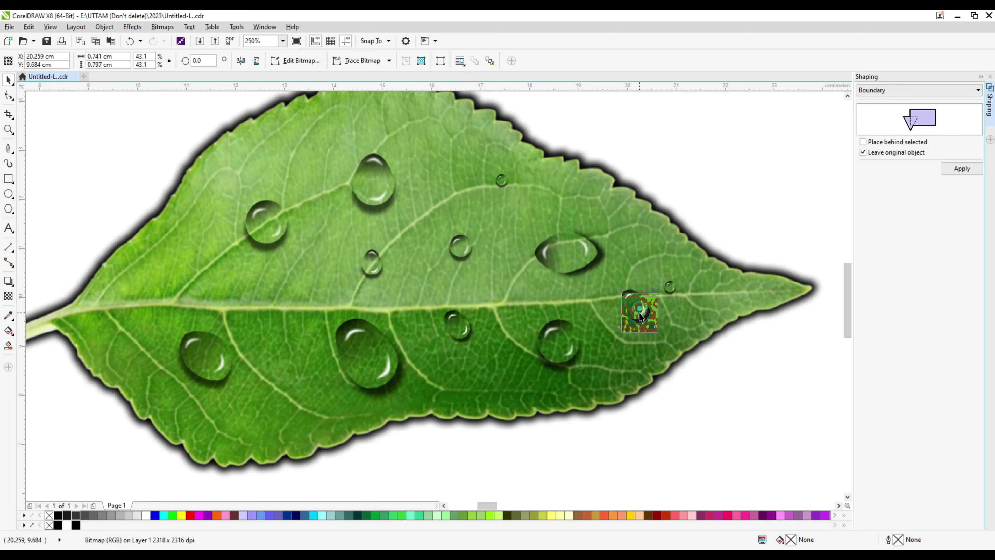
- Raise the tiny droplet near the leaf tip a little and save the document
left_click(674, 289)
left_click_drag(678, 290, 678, 279)
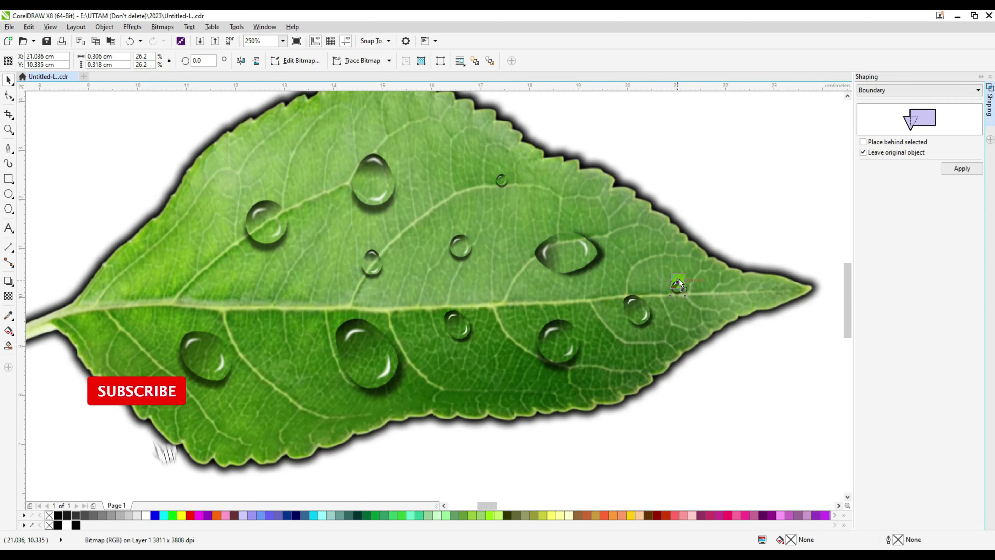
left_click(697, 224)
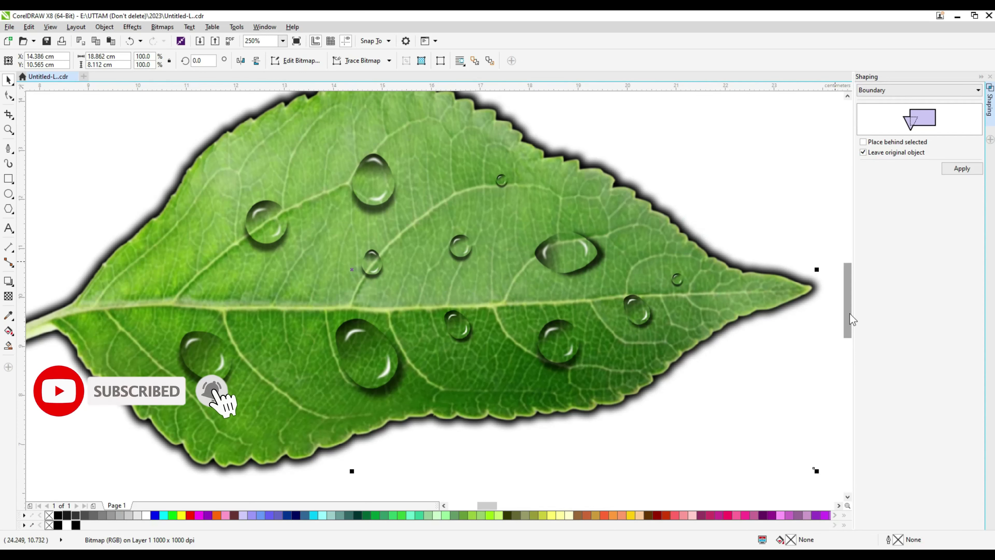
left_click_drag(847, 300, 847, 294)
left_click(735, 190)
left_click(47, 41)
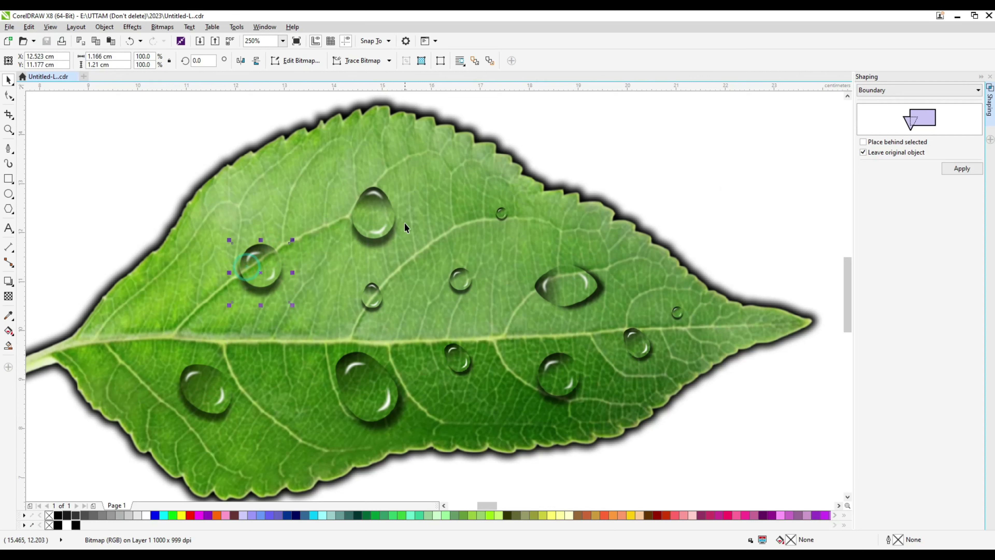
- Marquee-select the leaf together with all its droplets
left_click(372, 219)
left_click(723, 134)
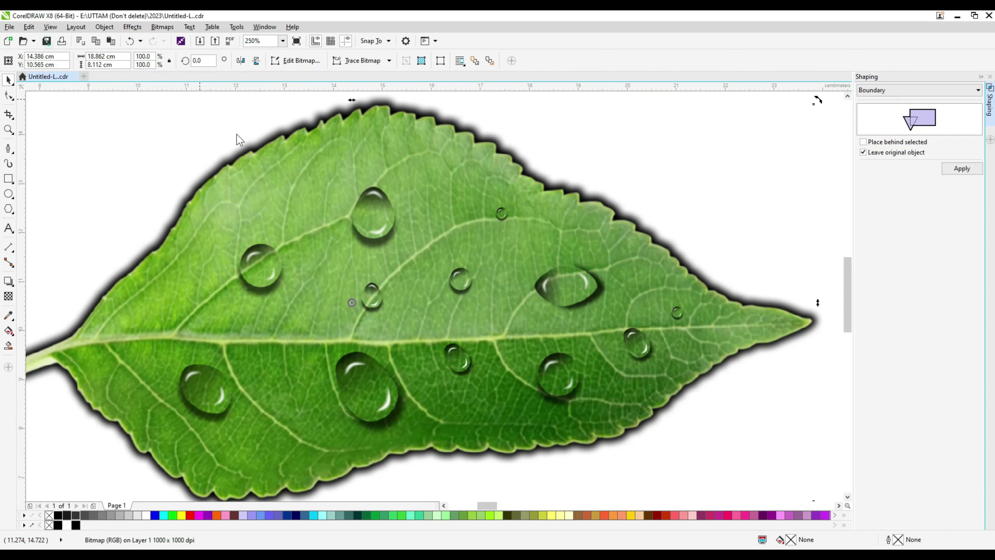
scroll(571, 179, "down", 2)
left_click(311, 223)
scroll(312, 223, "down", 2)
left_click_drag(213, 167, 549, 344)
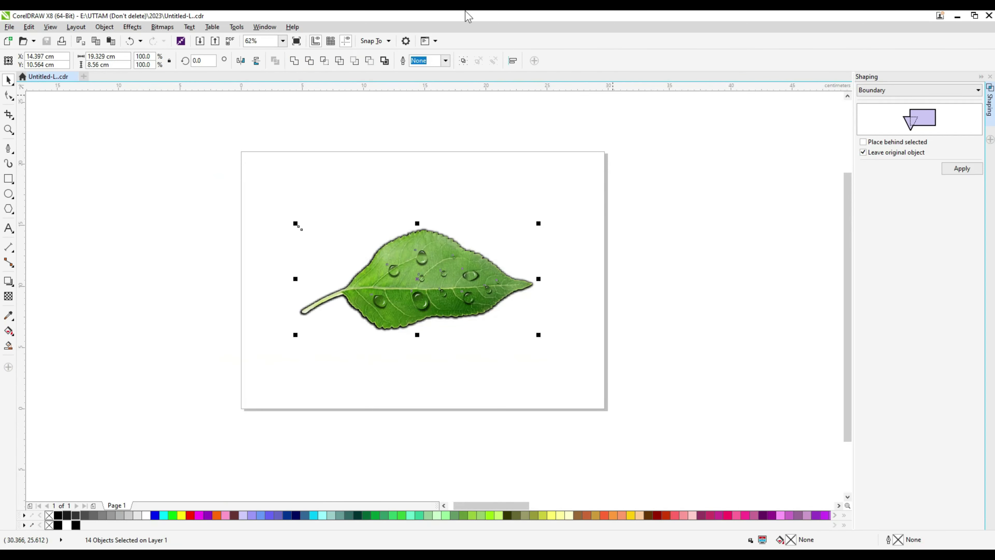
- Group the leaf with its droplets and add a flat drop shadow angled beneath it
left_click(463, 60)
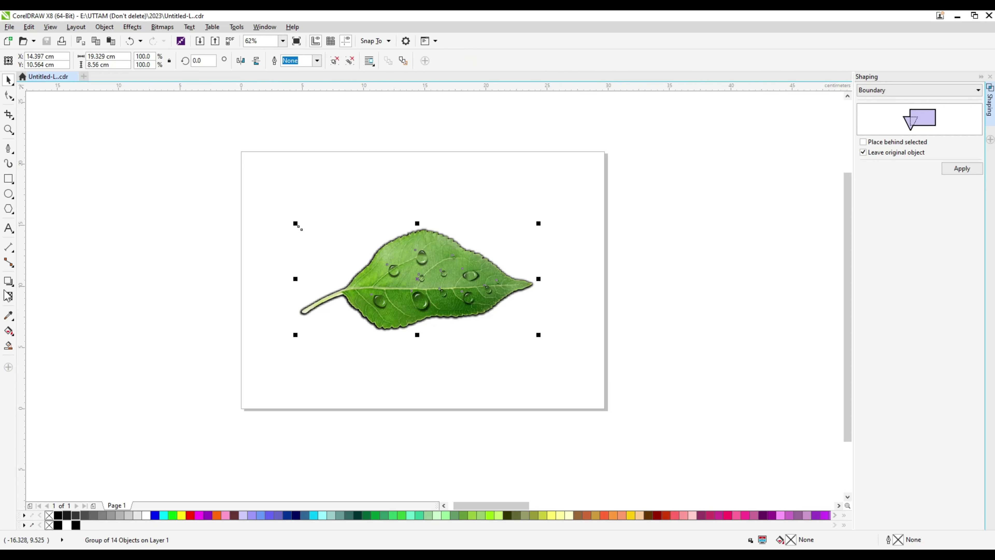
left_click(9, 281)
scroll(364, 330, "up", 2)
mouse_move(448, 312)
left_mouse_down()
mouse_move(466, 337)
mouse_move(470, 324)
left_mouse_up()
scroll(452, 331, "up", 2)
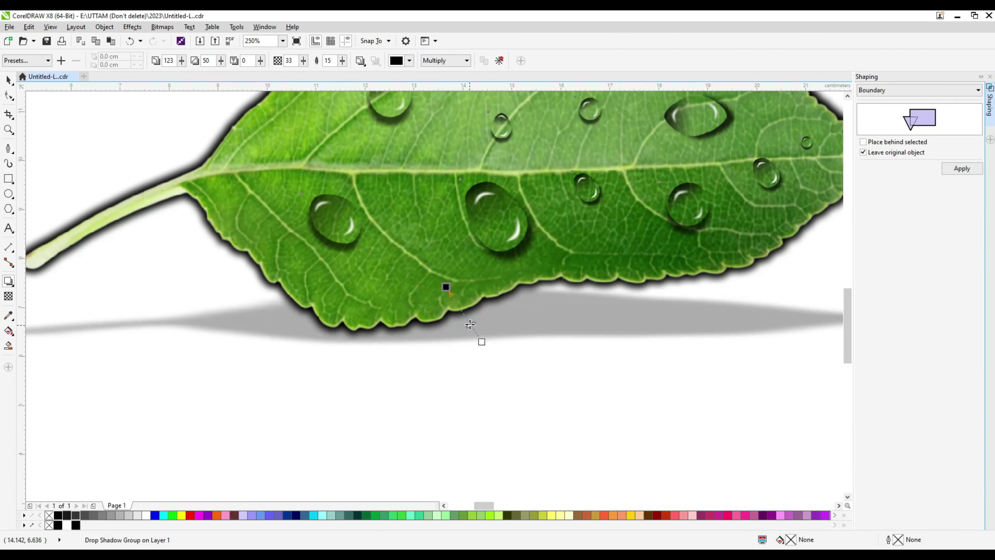
left_click_drag(450, 292, 467, 345)
scroll(467, 351, "down", 2)
scroll(467, 351, "up", 2)
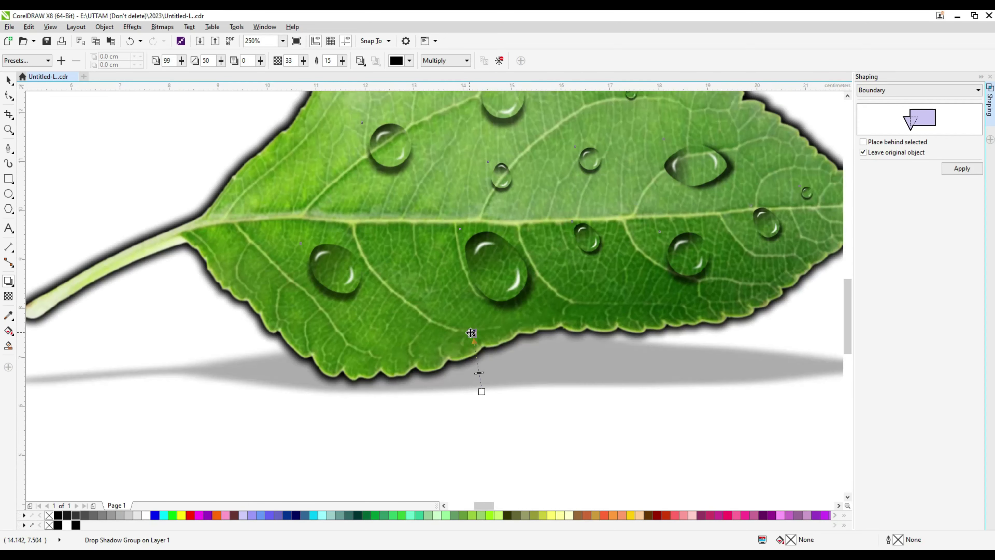
scroll(477, 343, "down", 2)
key("space")
left_click(675, 160)
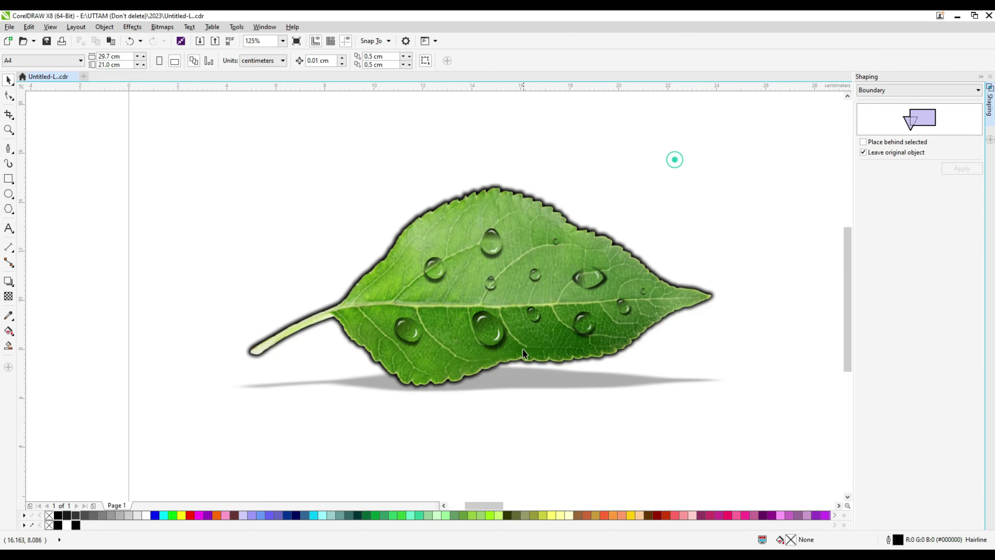
- Save the finished dewy leaf illustration and scroll to review it
scroll(516, 323, "up", 1)
left_click_drag(848, 320, 847, 326)
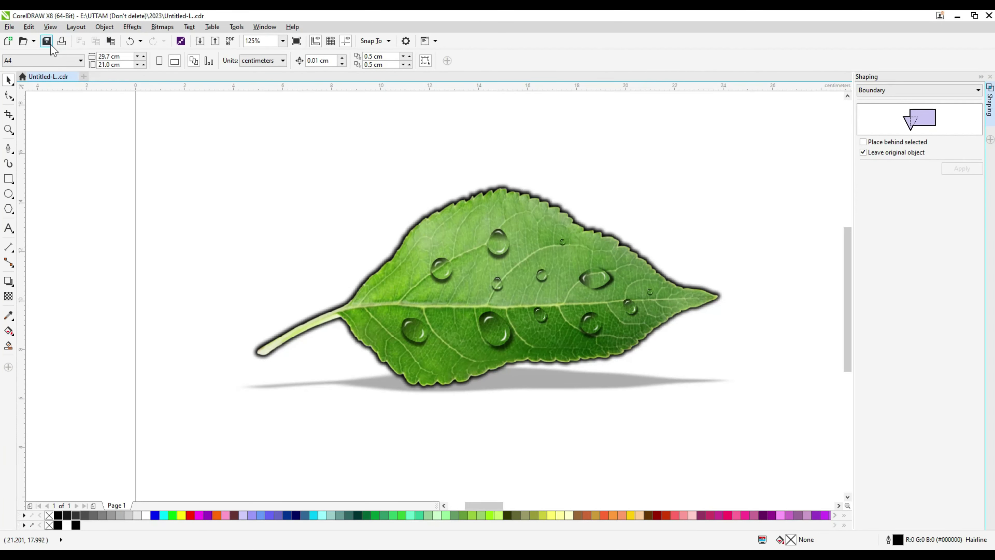
left_click(47, 41)
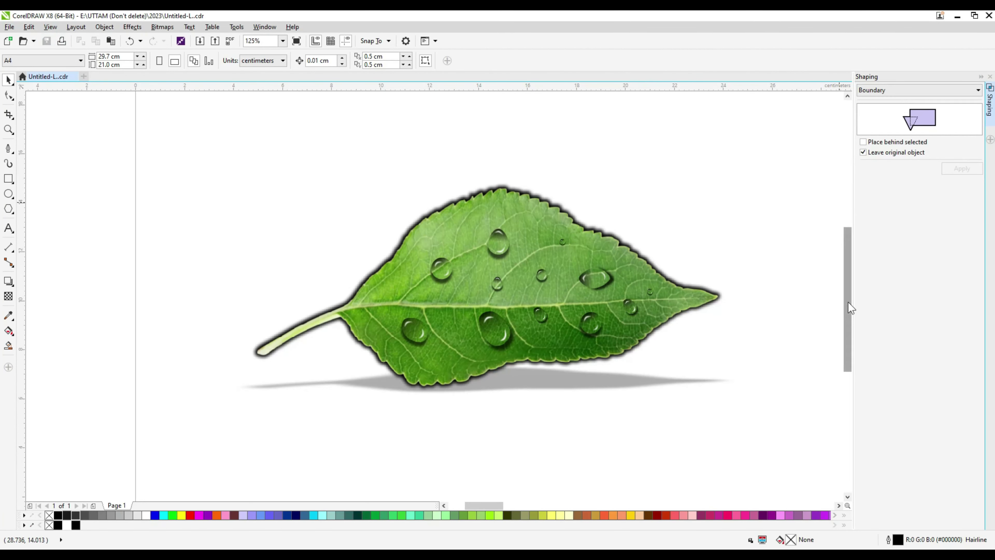
left_click_drag(847, 306, 848, 303)
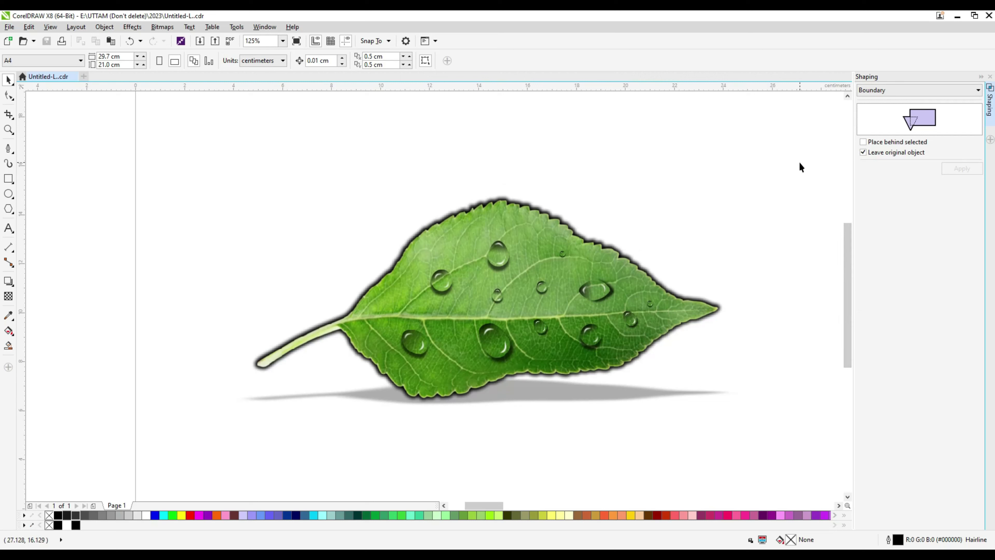